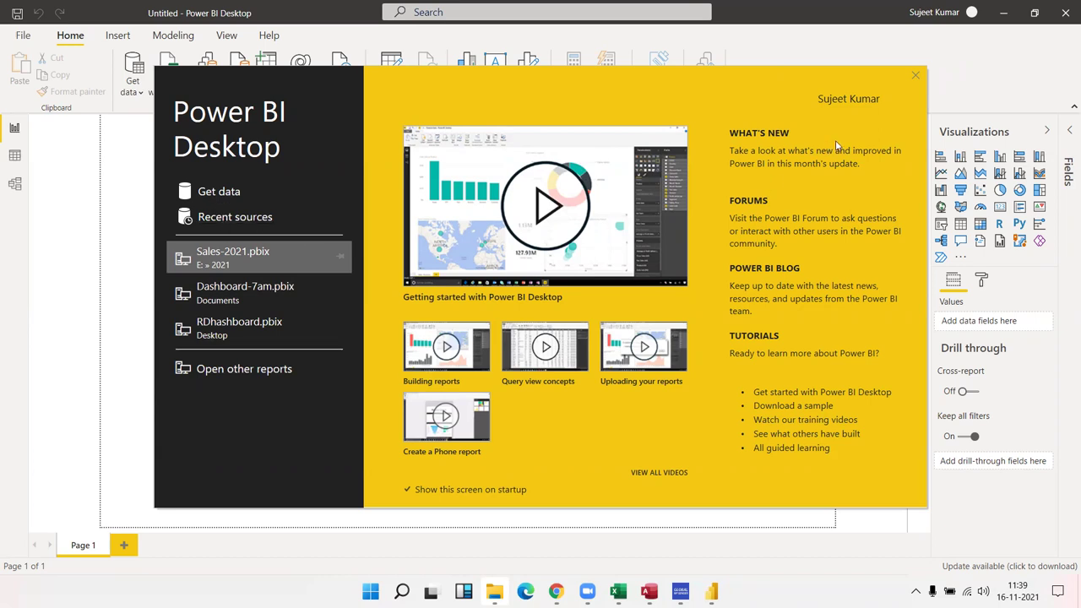
Close the Power BI start screen to reveal the blank Page 1 canvas.
left_click(915, 78)
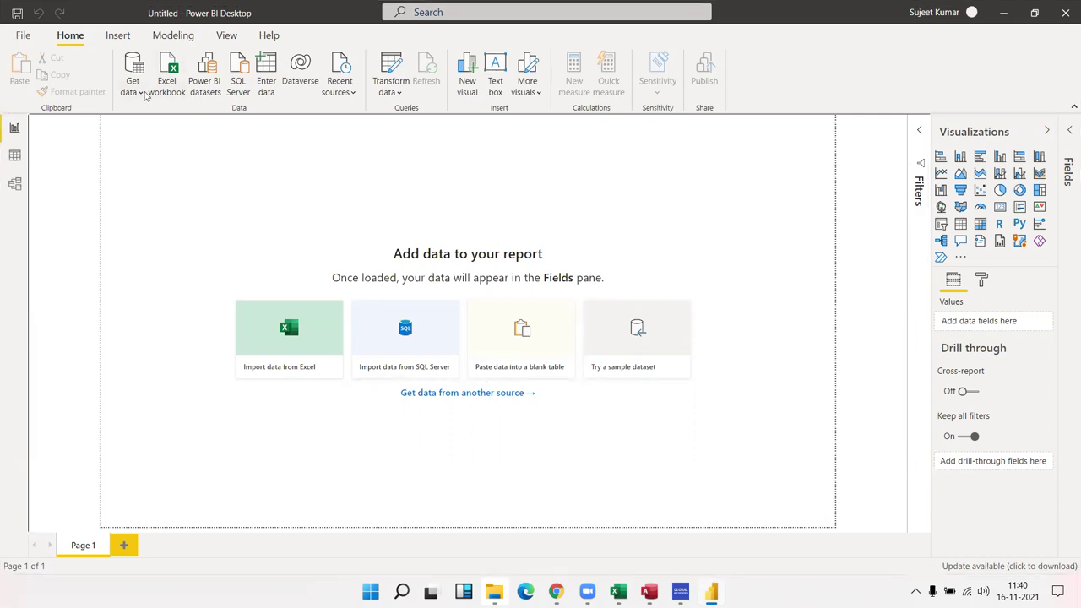
Open the Excel workbook import dialog from Get data on the Home ribbon.
left_click(133, 88)
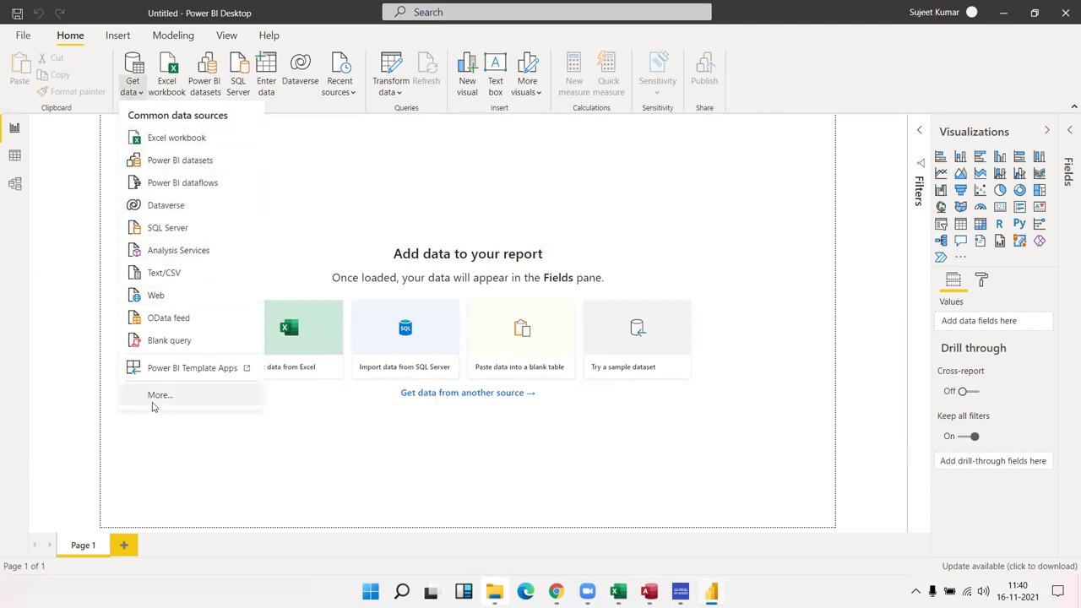
left_click(286, 138)
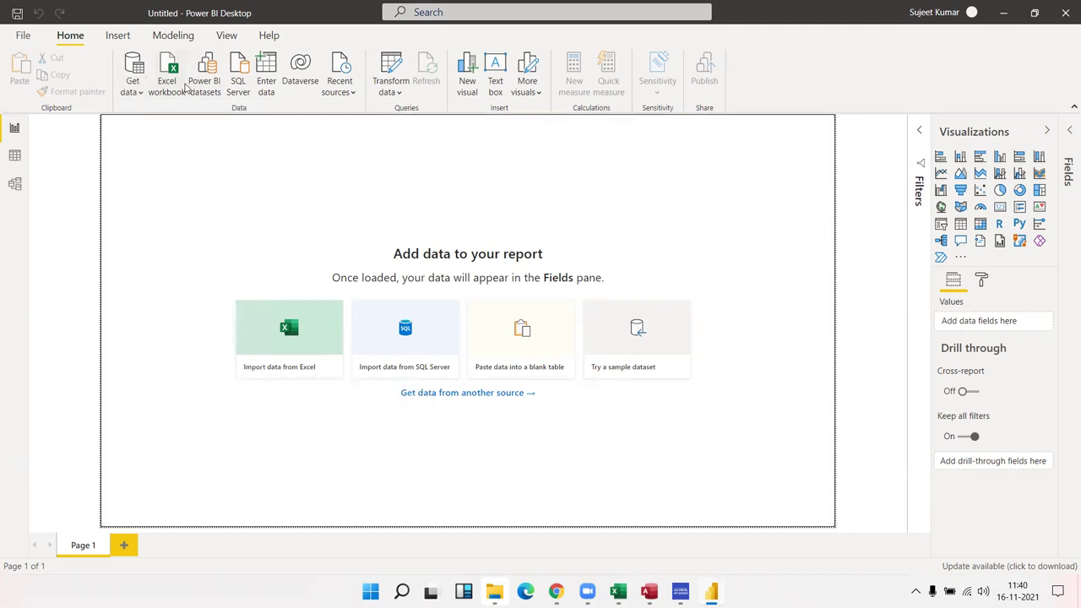
left_click(169, 84)
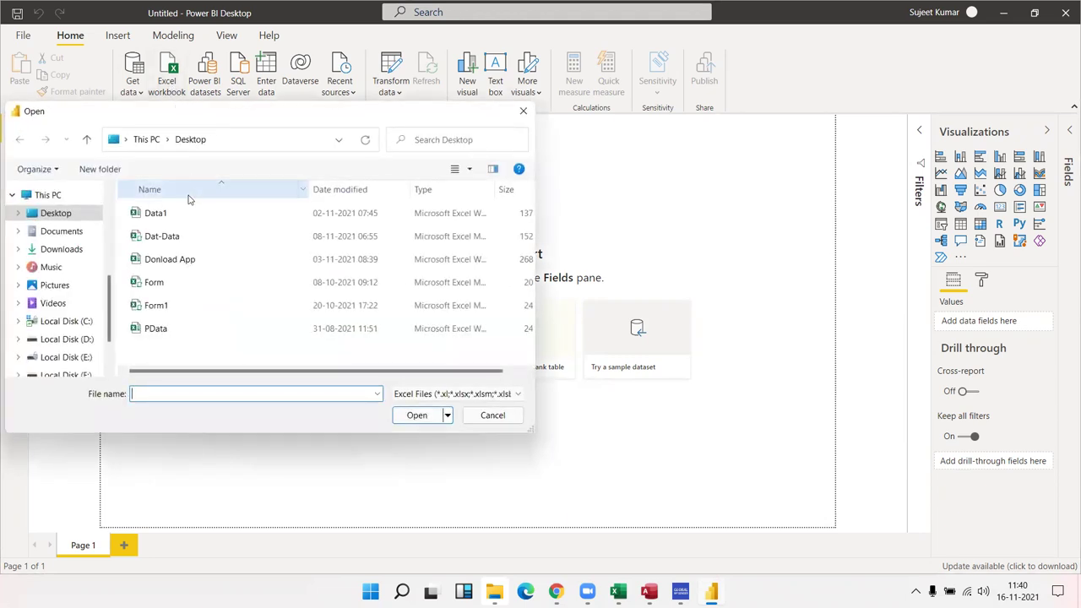
Open Data1.xlsx for import and preview its Sheet1 data in the Navigator.
left_click(179, 215)
left_click(433, 415)
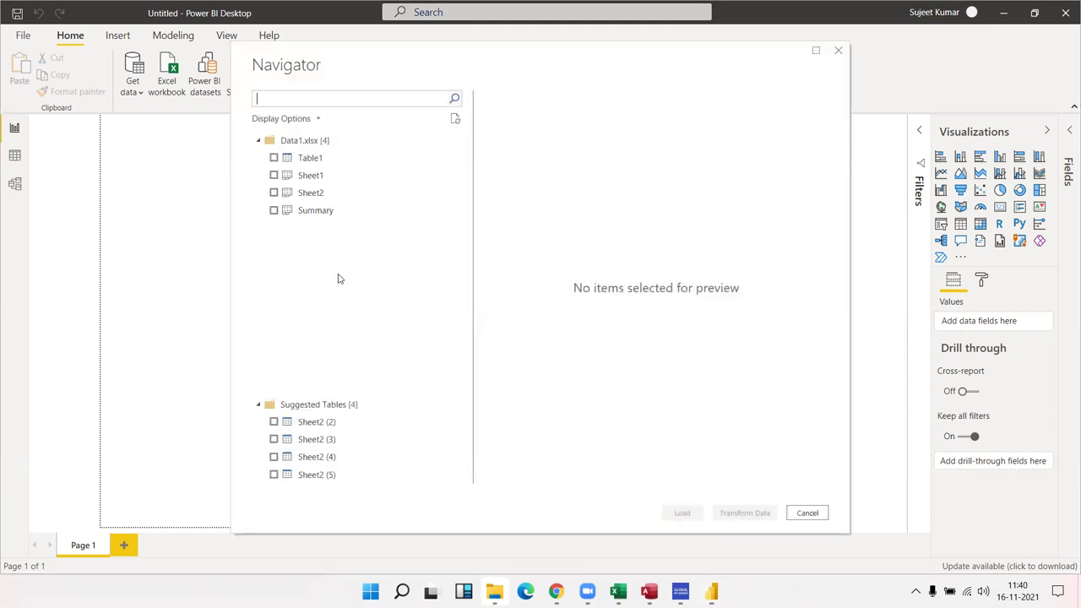
left_click(309, 181)
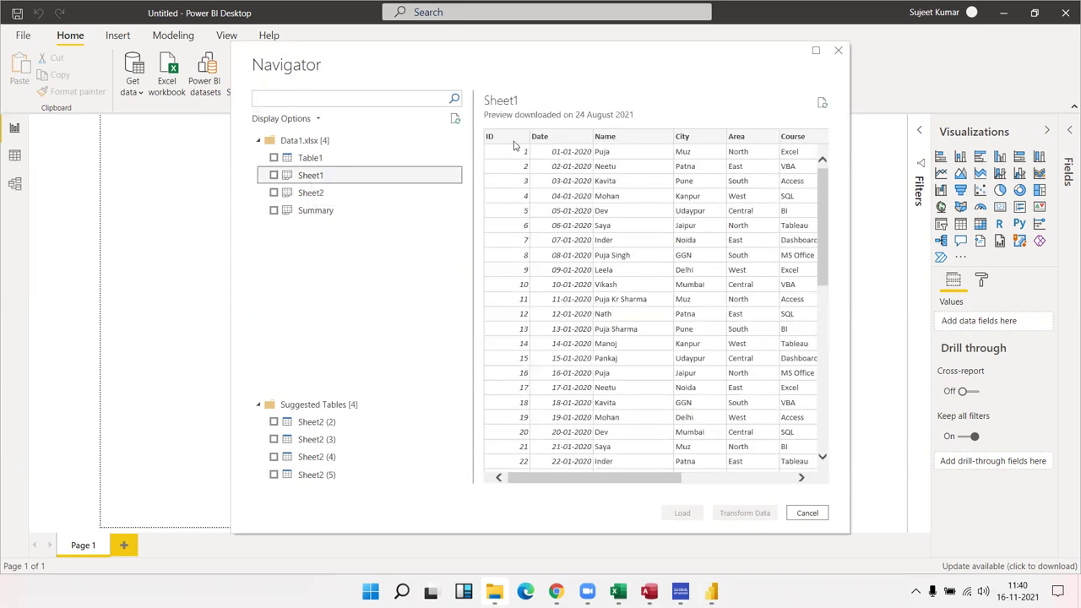
mouse_move(571, 483)
left_mouse_down()
mouse_move(719, 481)
mouse_move(582, 493)
left_mouse_up()
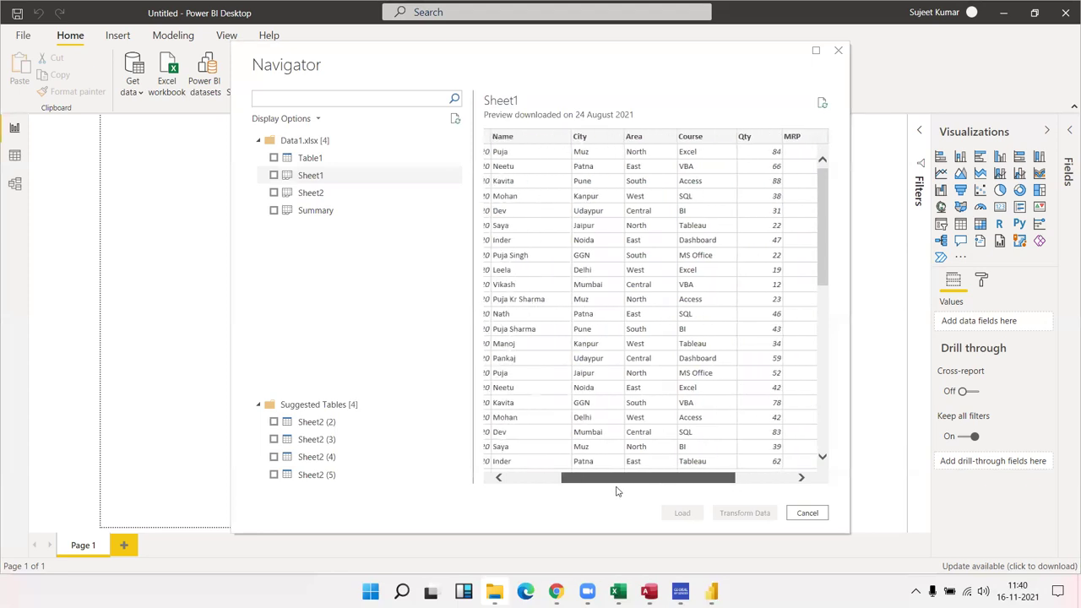
Switch to Excel's Book1 and look over the data on Sheet1 and Sheet2.
mouse_move(617, 592)
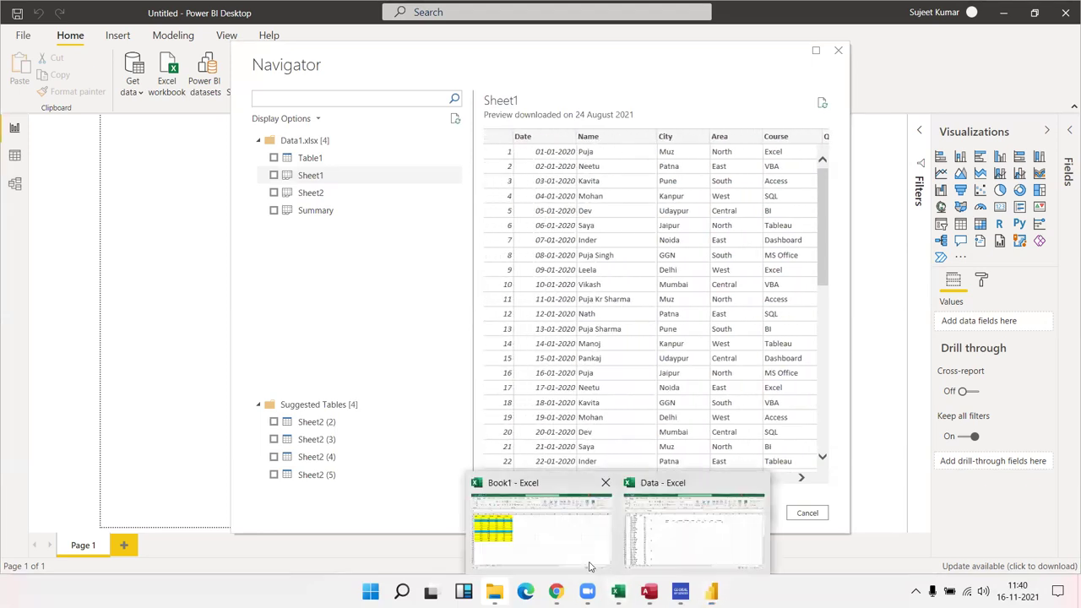
left_click(574, 544)
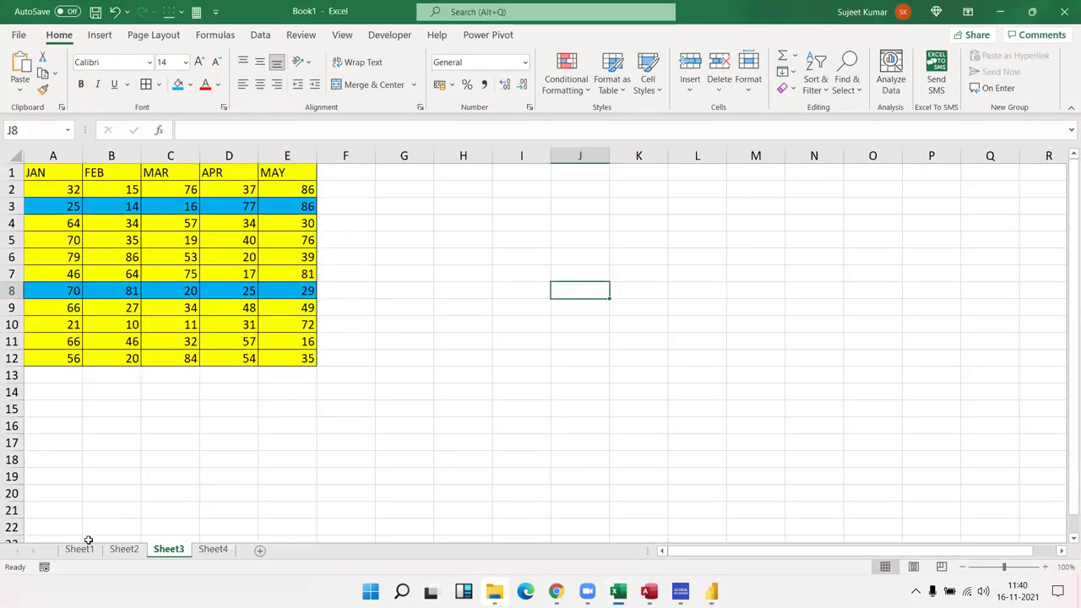
left_click(80, 549)
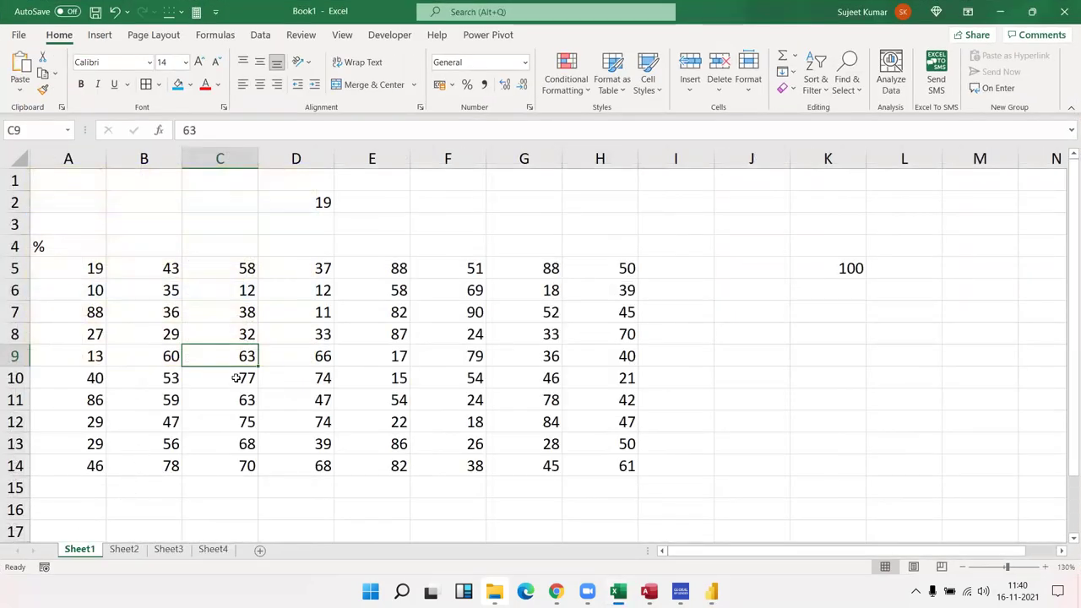
left_click_drag(637, 443, 228, 248)
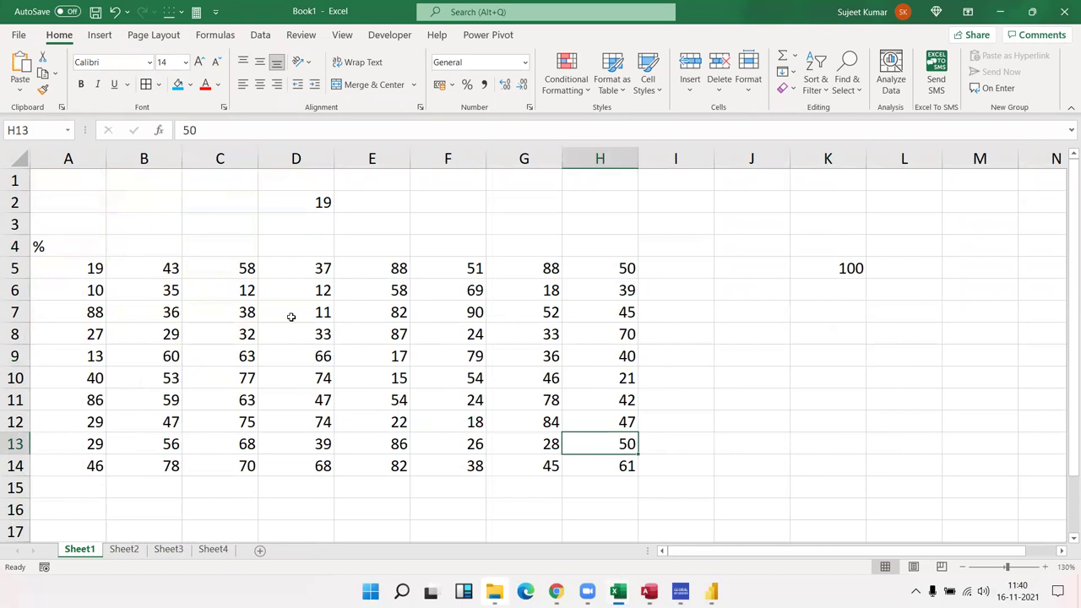
left_click(136, 552)
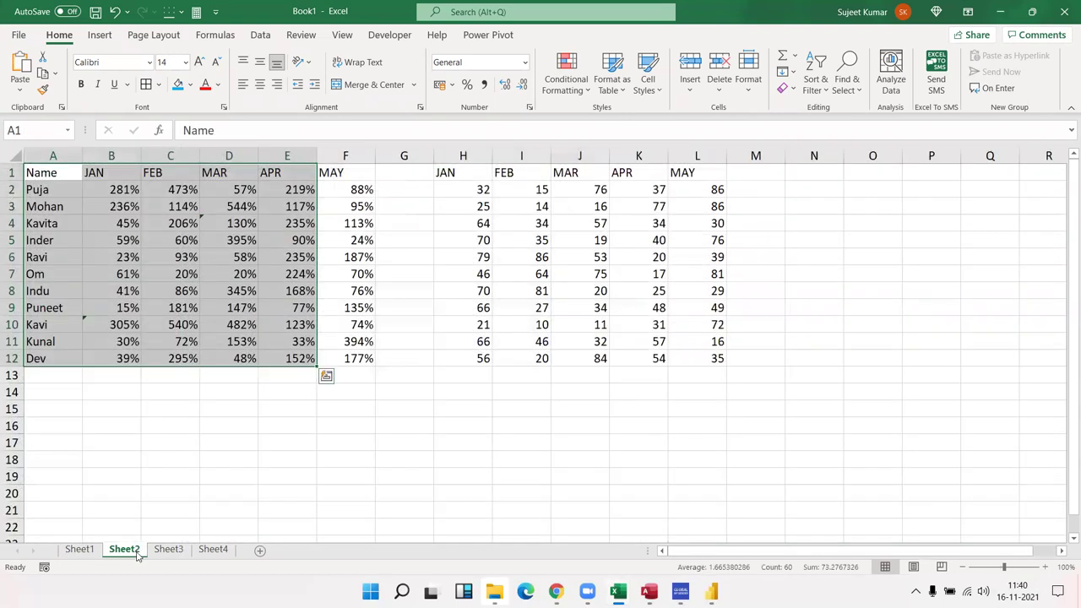
left_click(292, 444)
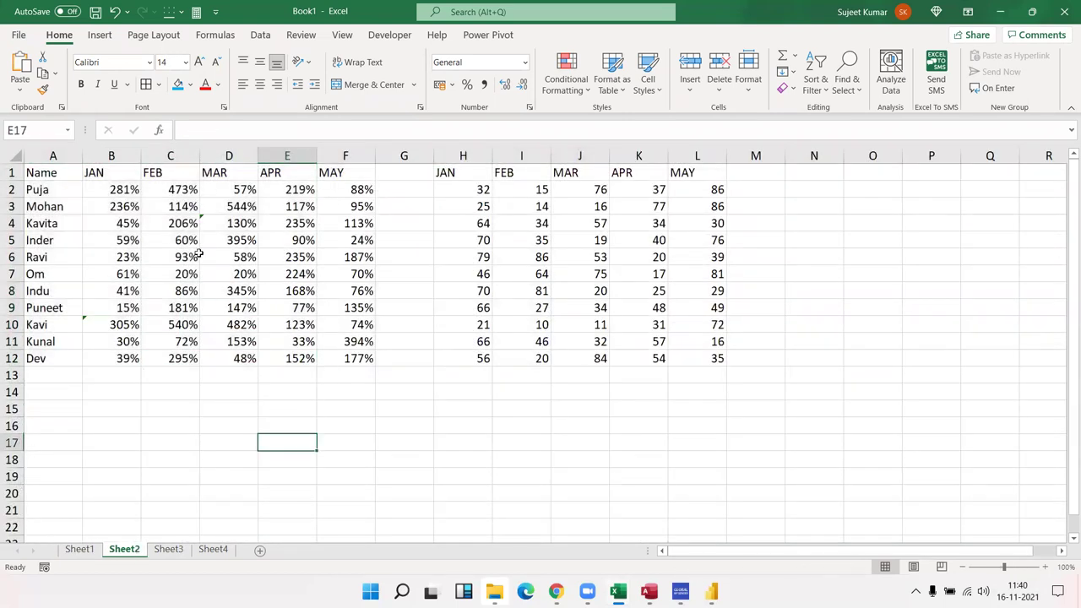
left_click(404, 156)
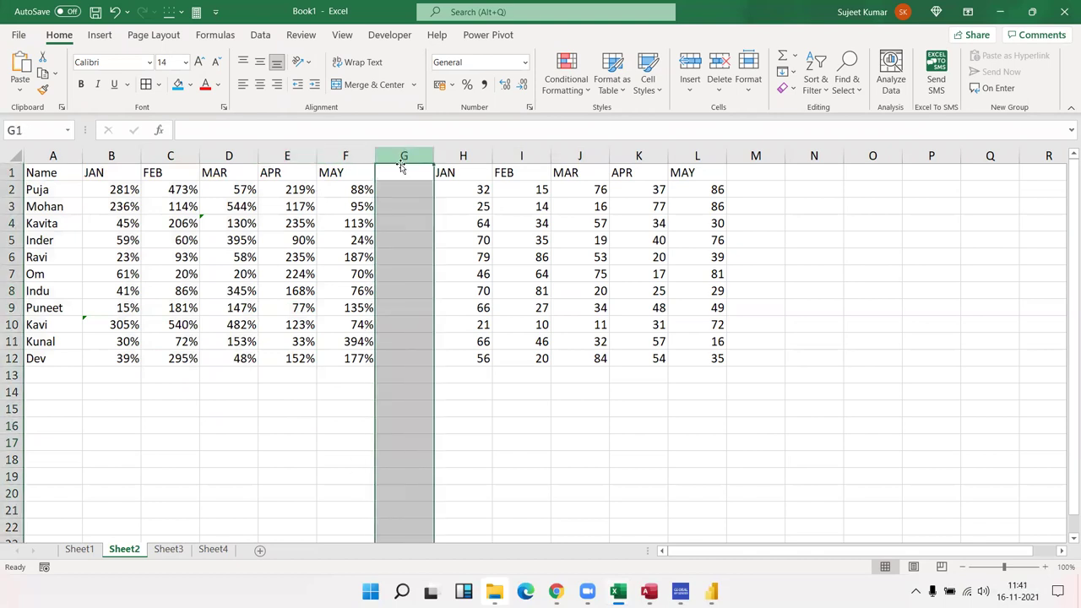
mouse_move(405, 176)
left_mouse_down()
mouse_move(304, 162)
mouse_move(34, 324)
left_mouse_up()
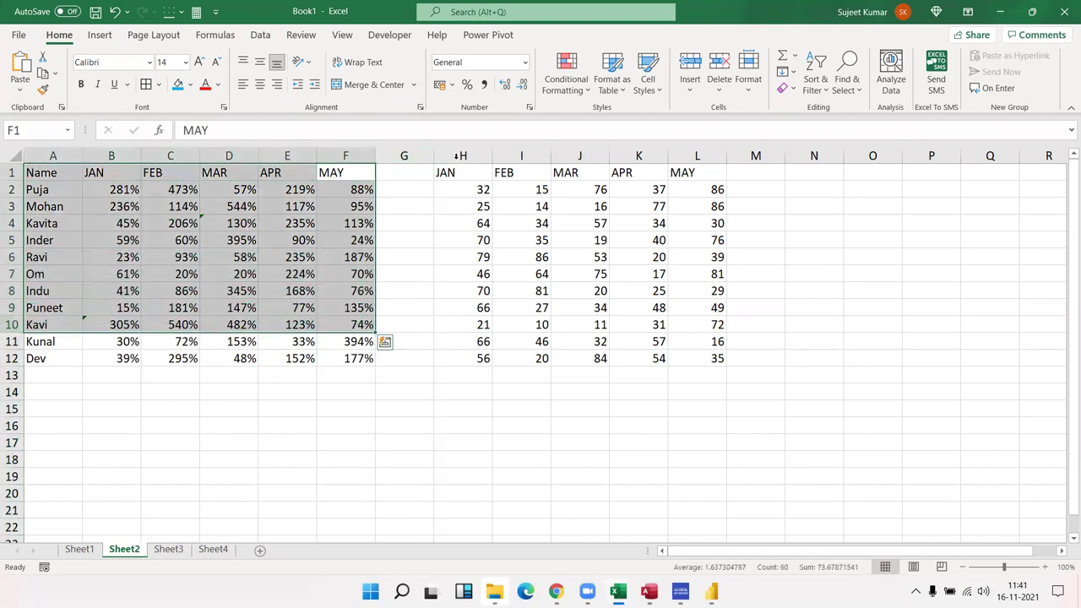
left_click_drag(463, 176, 710, 376)
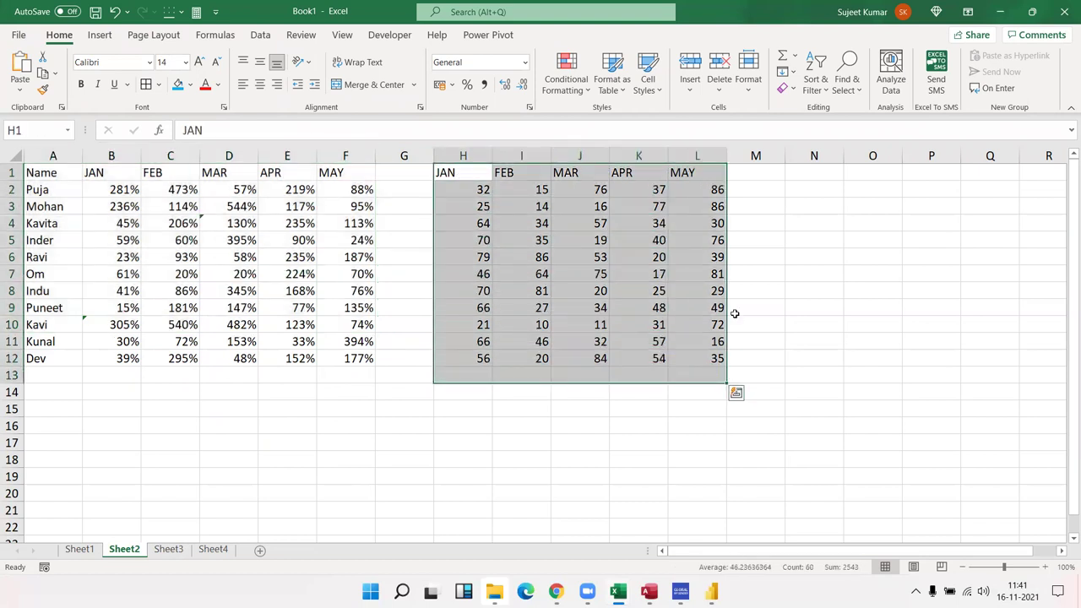
left_click(664, 310)
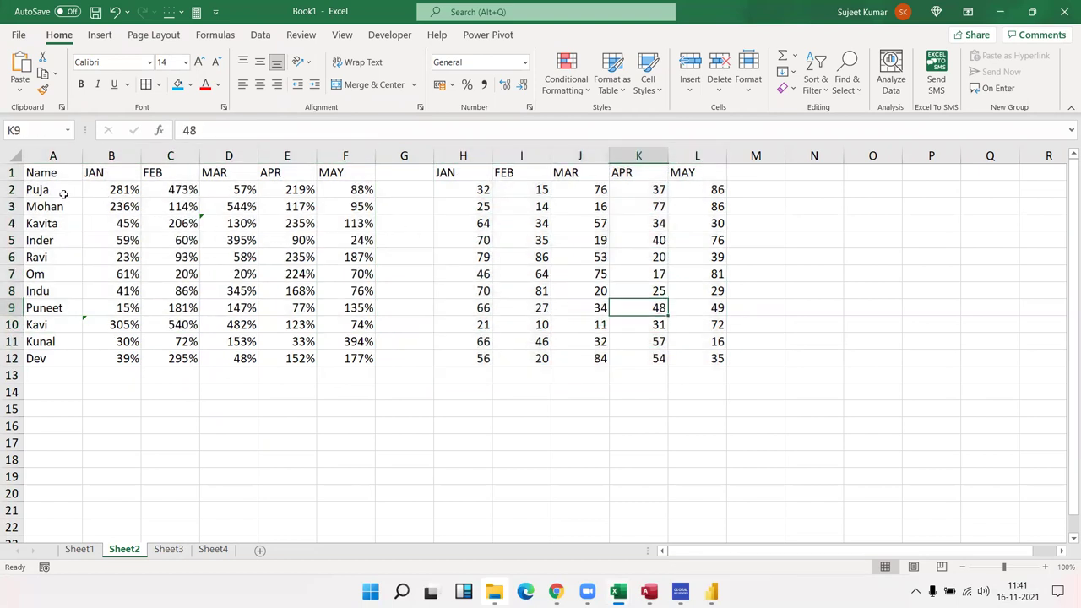
Convert Sheet2's Name range A1:F12 into a table, then return to Power BI.
left_click_drag(53, 174, 363, 358)
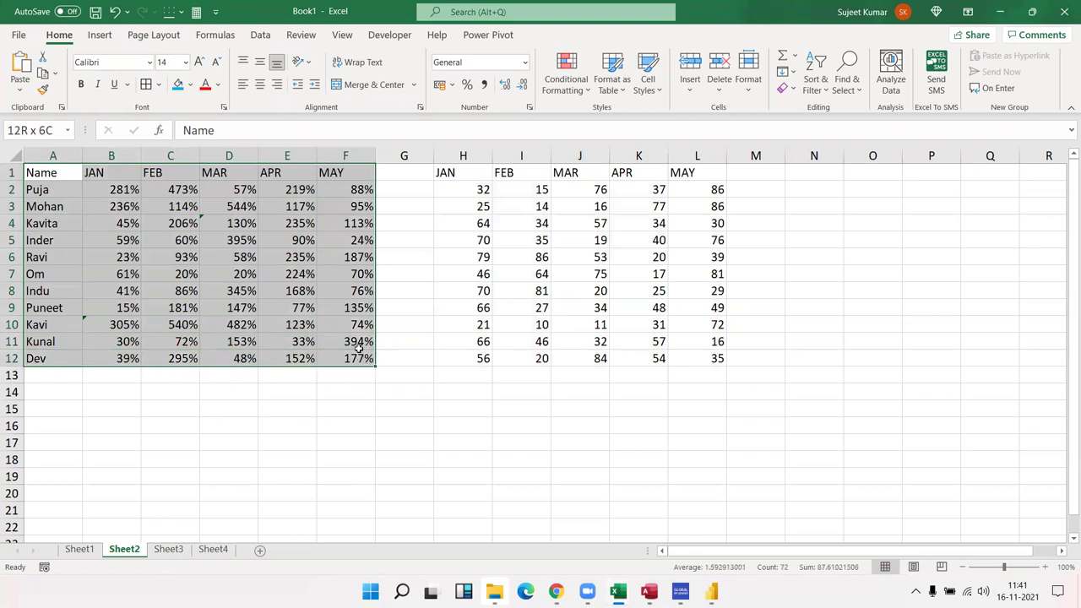
left_click(99, 34)
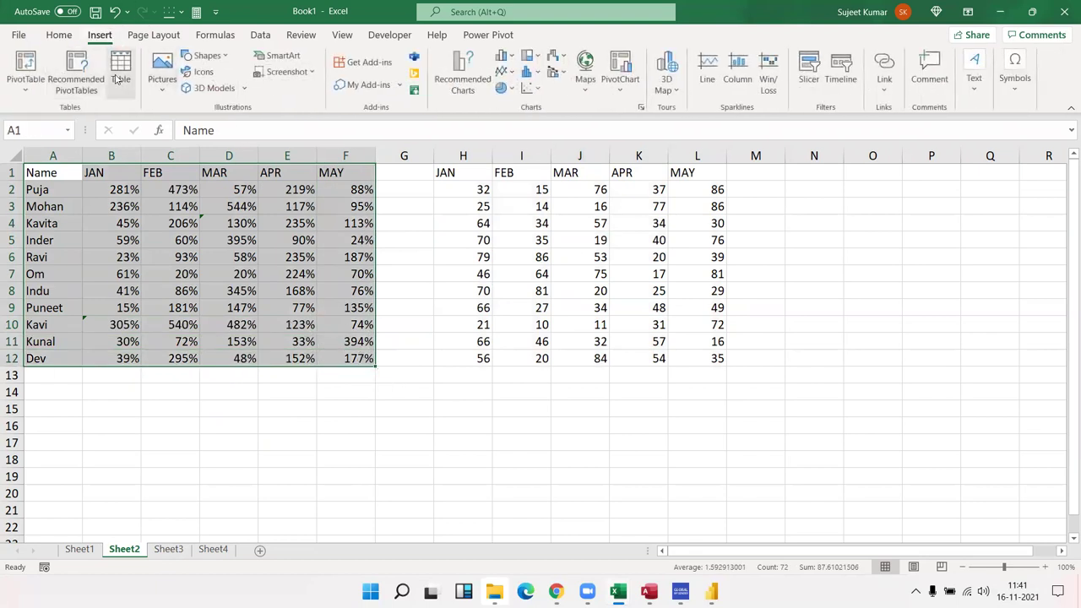
left_click(120, 74)
left_click(332, 284)
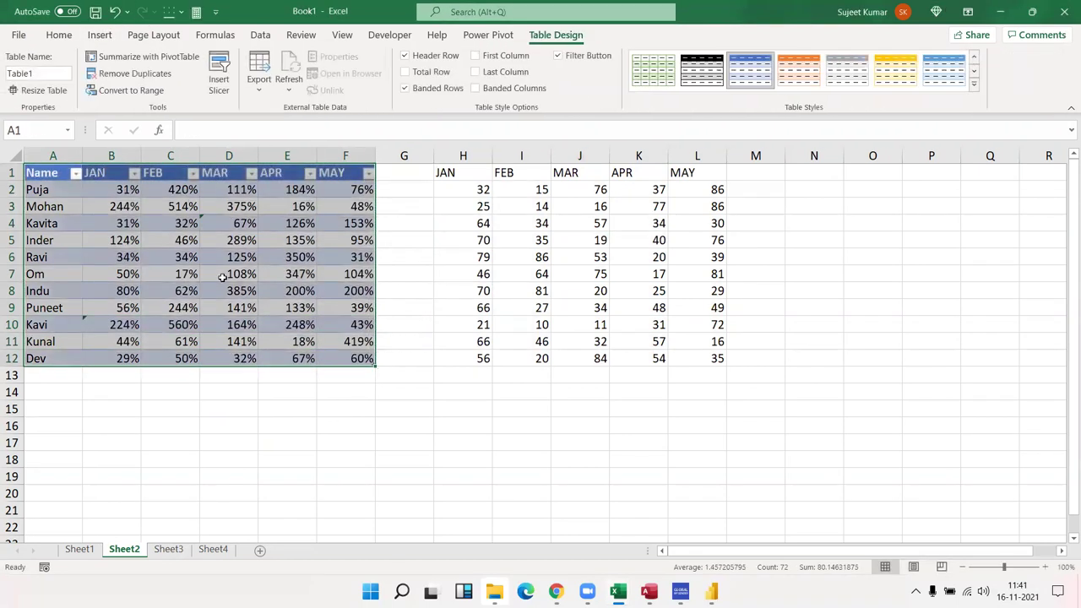
mouse_move(711, 591)
left_click(708, 524)
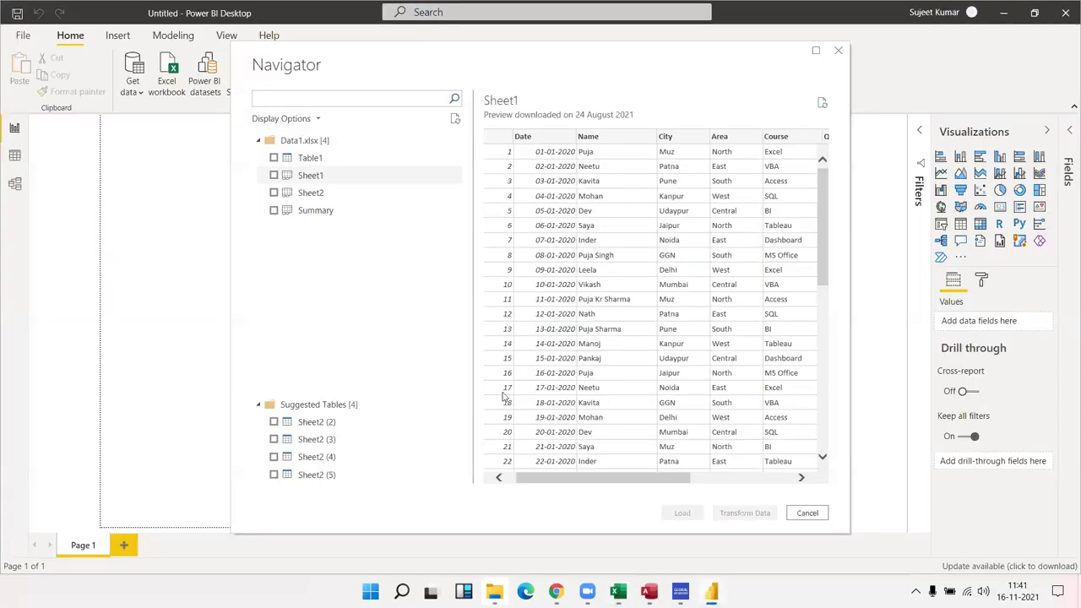
Preview Table1 in the Navigator, scrolling across its columns.
left_click(321, 159)
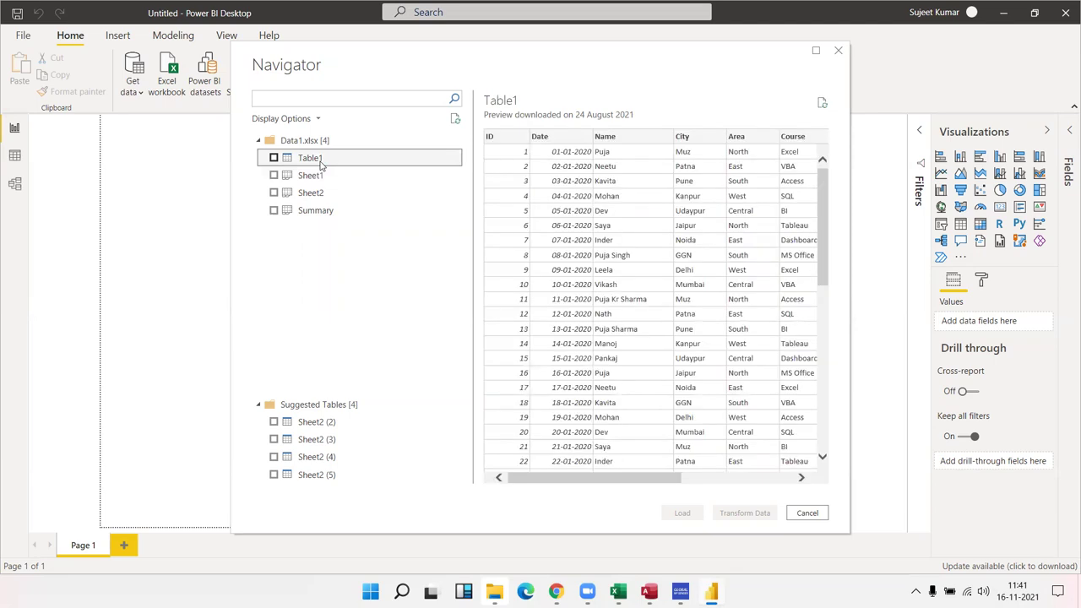
mouse_move(656, 480)
left_mouse_down()
mouse_move(779, 495)
mouse_move(700, 486)
left_mouse_up()
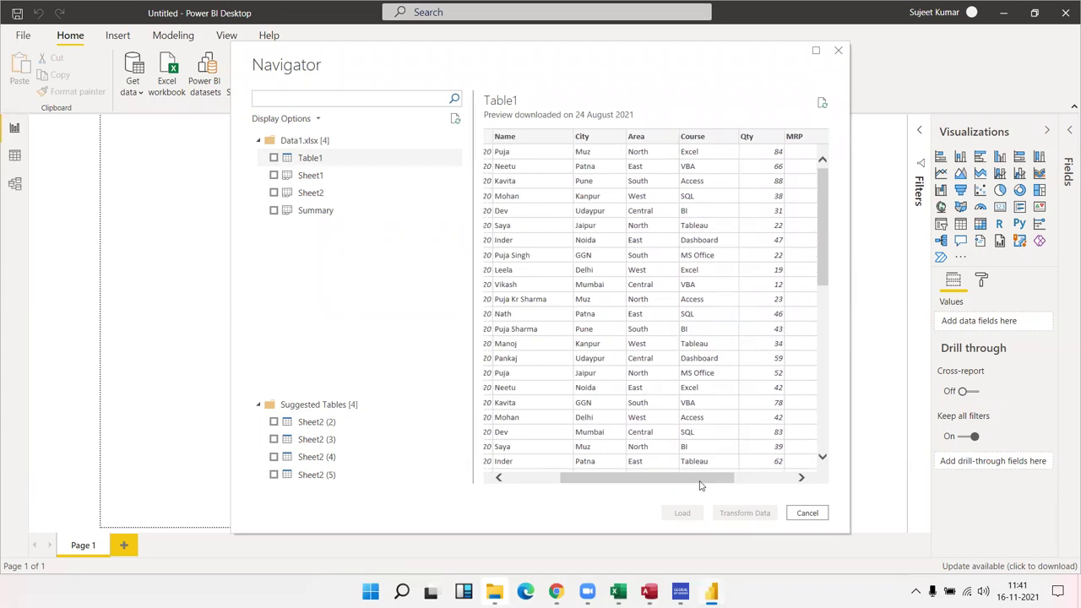
left_click_drag(700, 486, 767, 491)
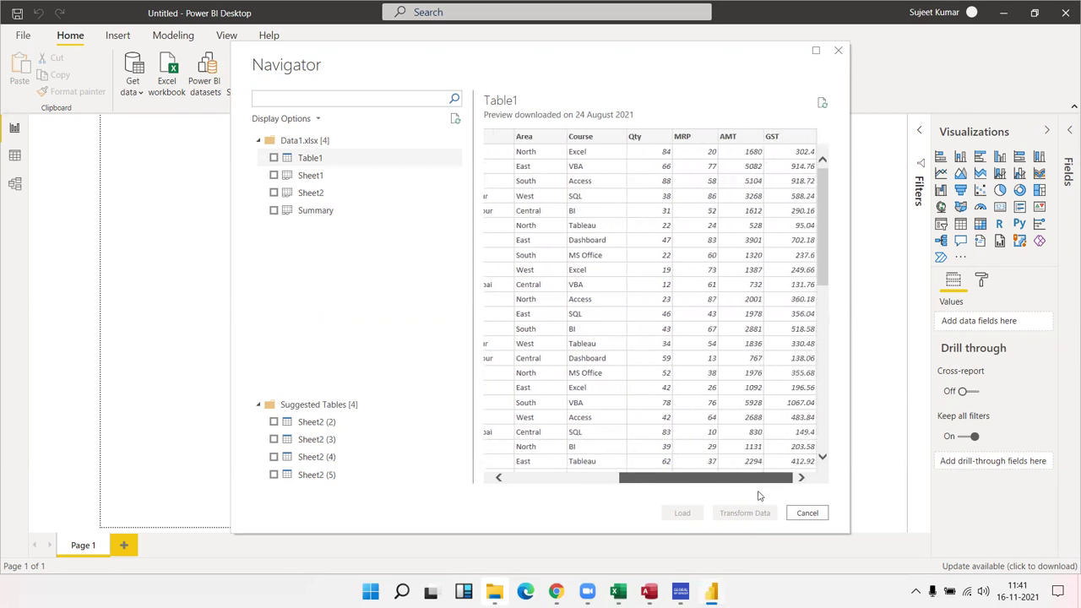
left_click_drag(756, 497, 577, 500)
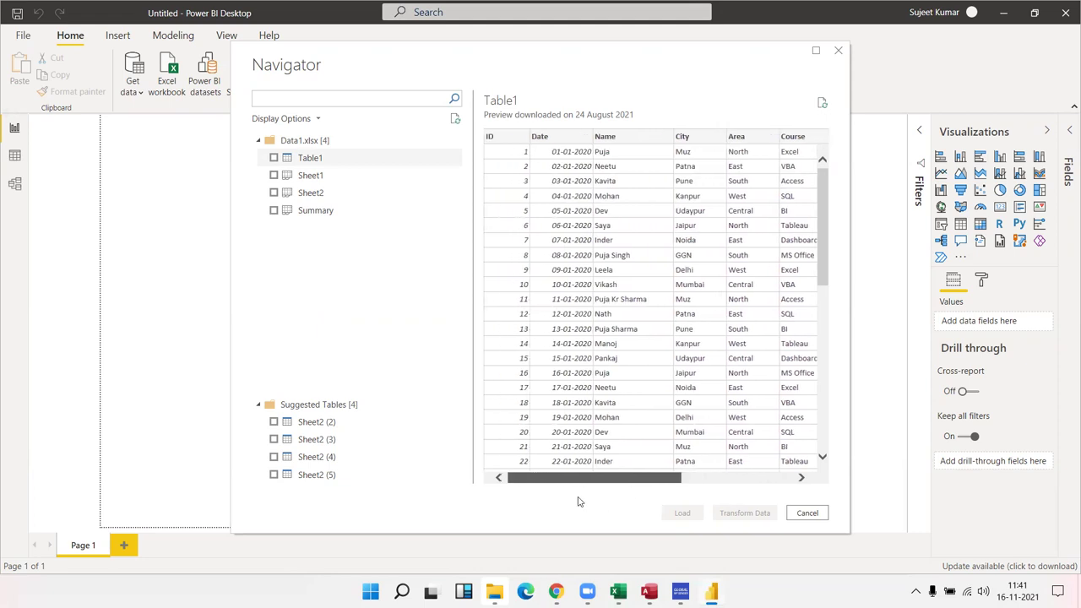
Tick only Table1, leaving Sheet1 and Sheet2 unticked, and load it.
left_click(275, 165)
left_click(273, 160)
left_click(274, 177)
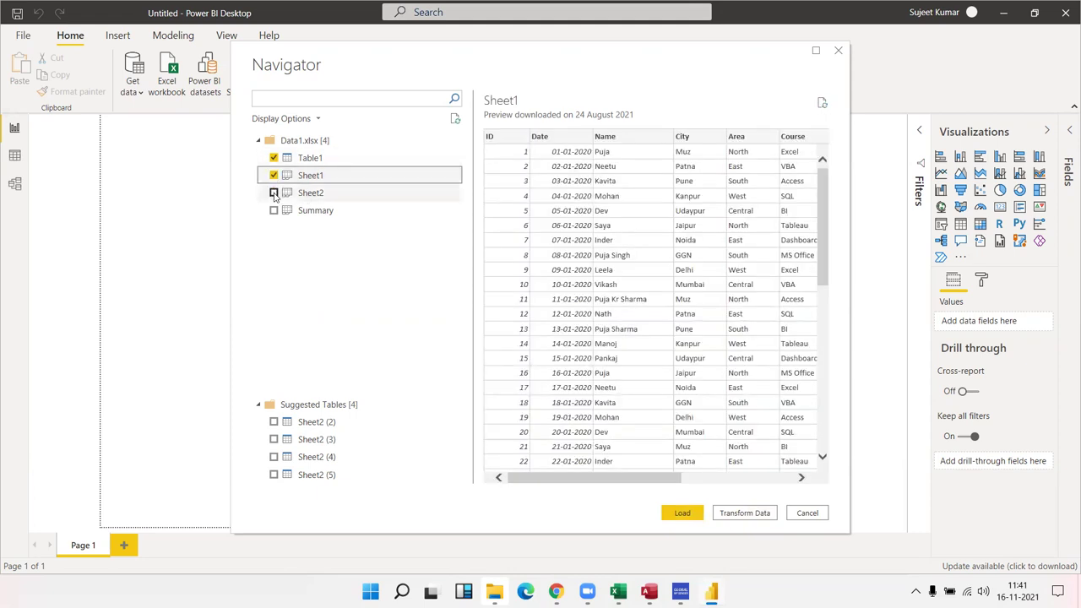
left_click(274, 193)
left_click(274, 194)
left_click(274, 175)
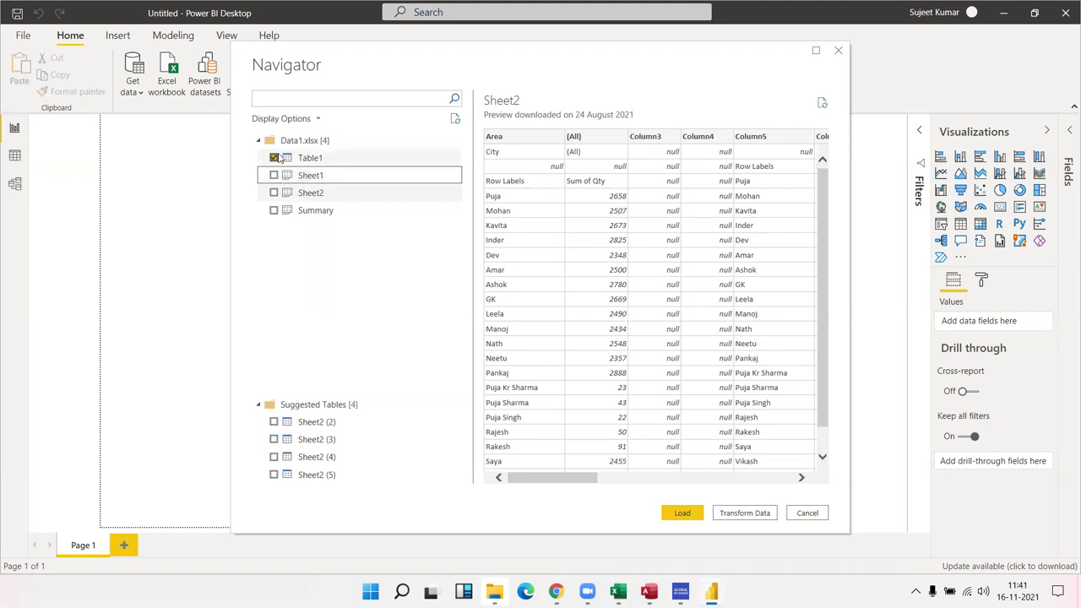
left_click(274, 161)
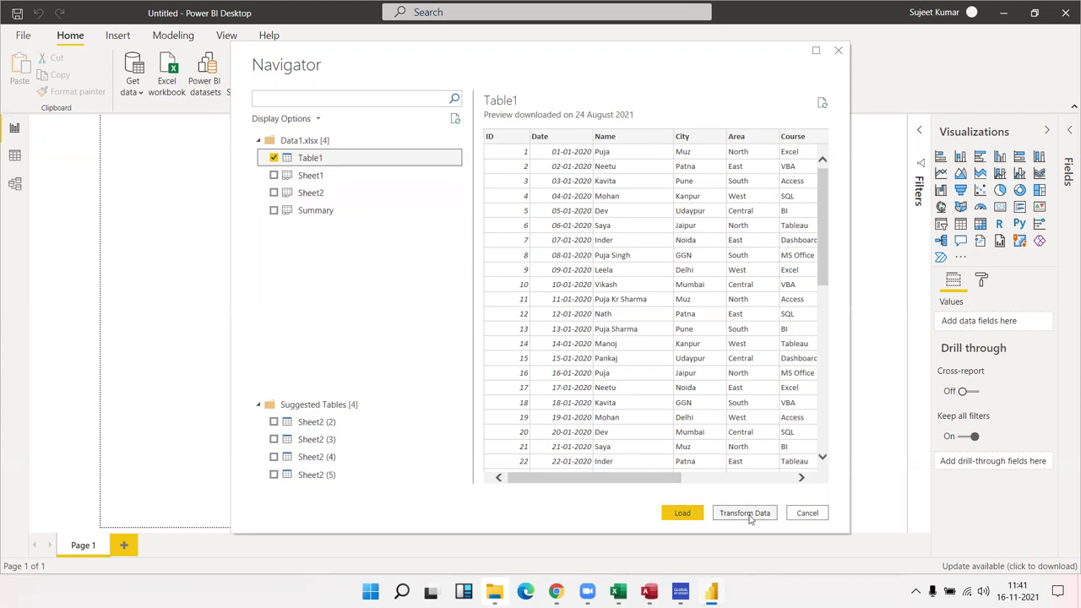
left_click(683, 515)
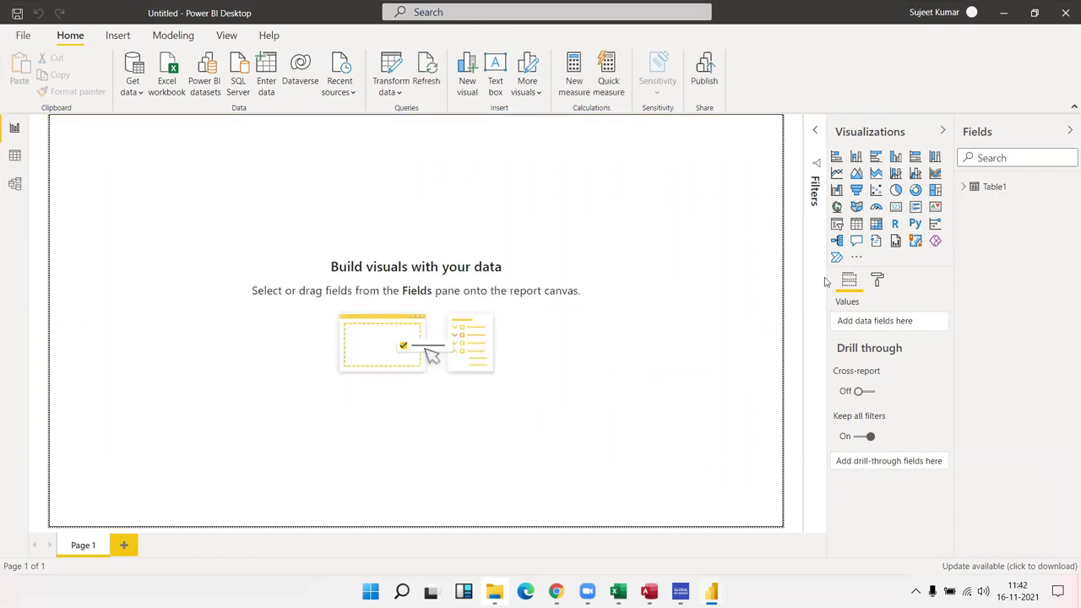
Expand Table1 in the Fields pane to list its fields, then switch to Data view.
left_click(966, 192)
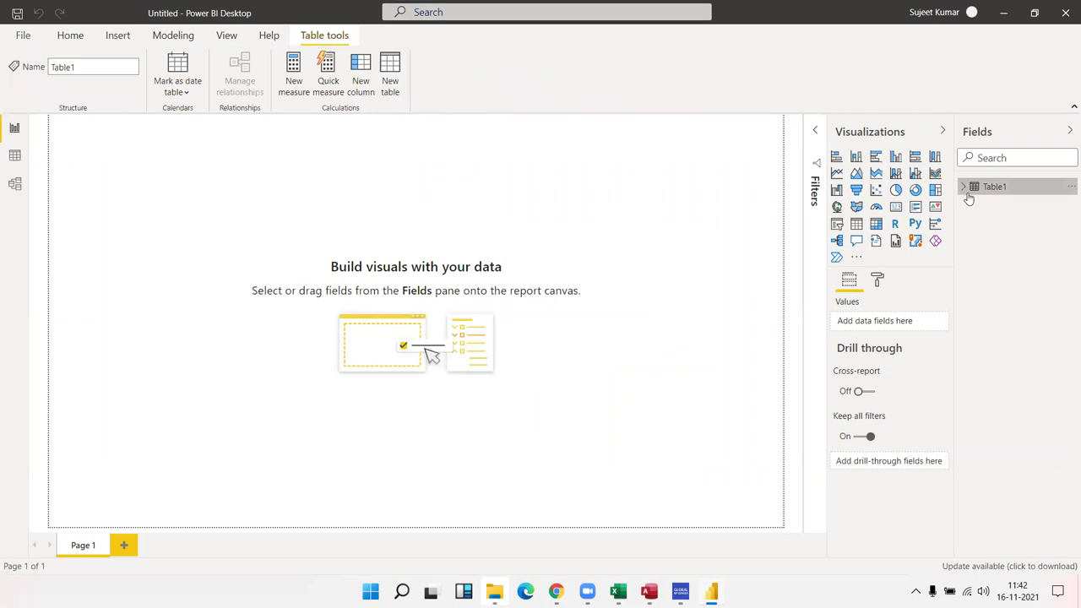
left_click(967, 191)
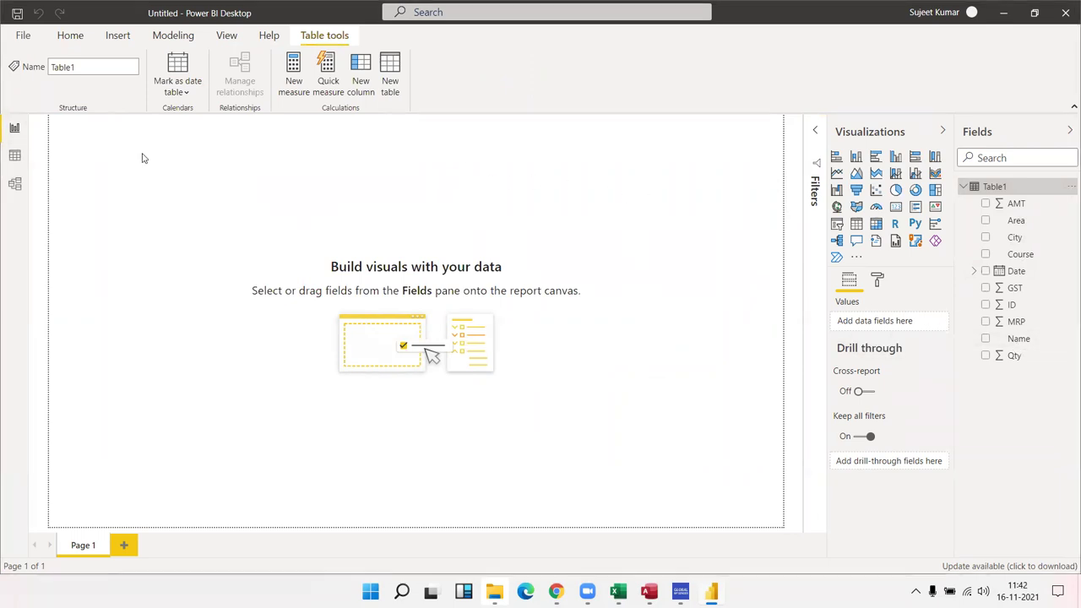
left_click(163, 169)
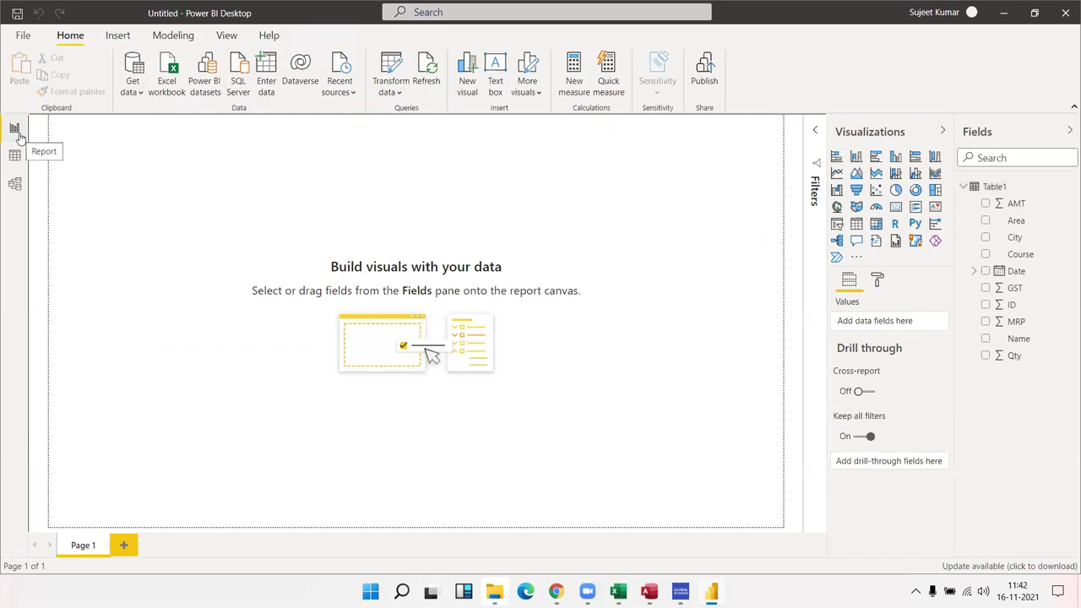
left_click(15, 156)
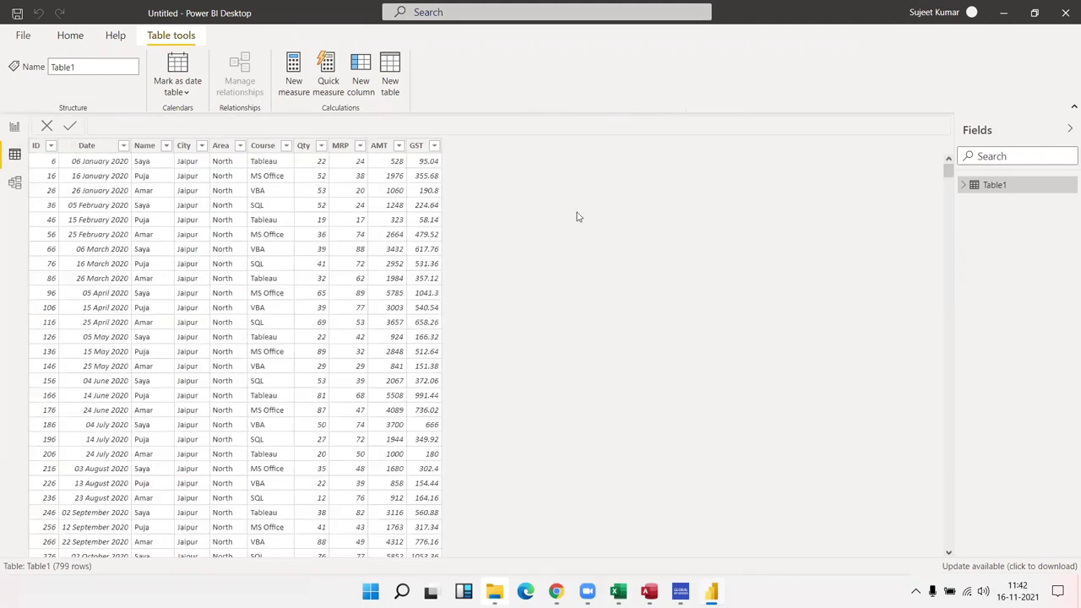
Inspect Table1's AMT and Qty columns, then switch to the Model view.
left_click(373, 195)
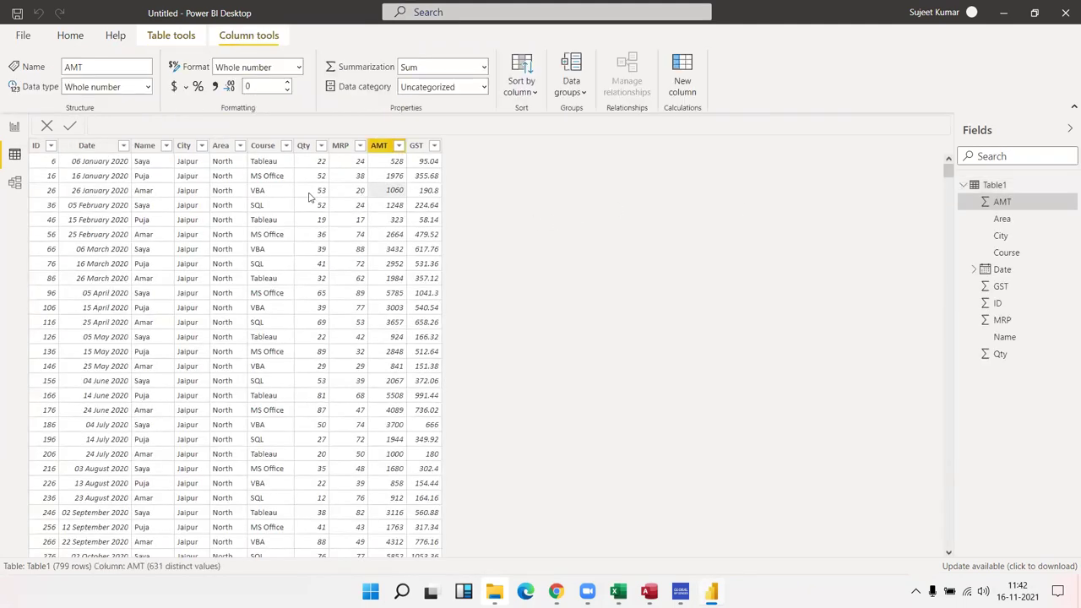
left_click(315, 193)
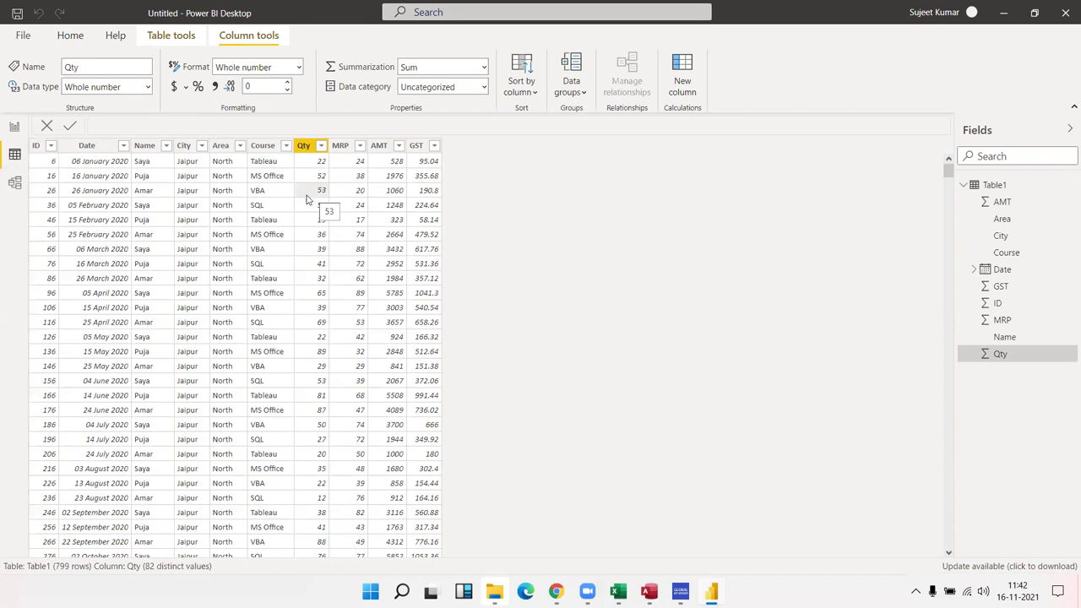
left_click(15, 184)
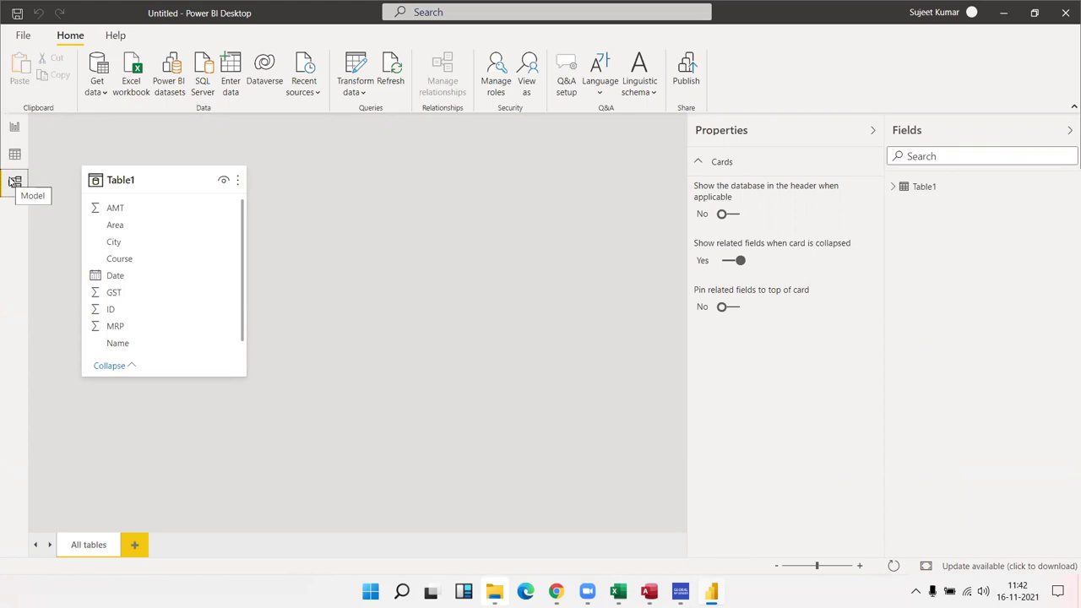
Switch back to the Report view showing the blank Page 1.
left_click(14, 128)
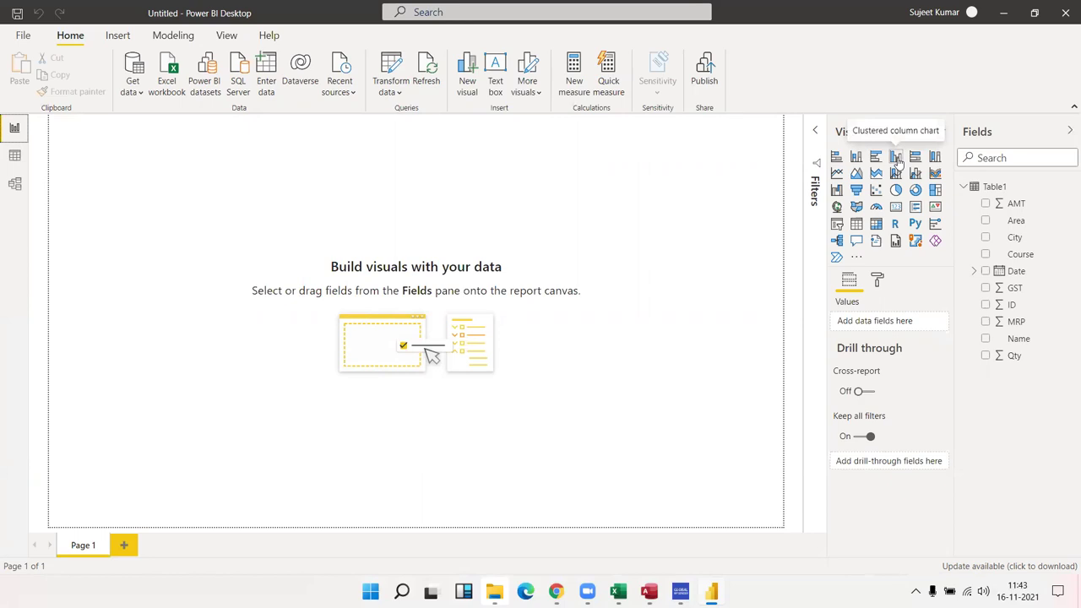
Add a clustered column chart, resize it, and put Name on its axis.
left_click(897, 159)
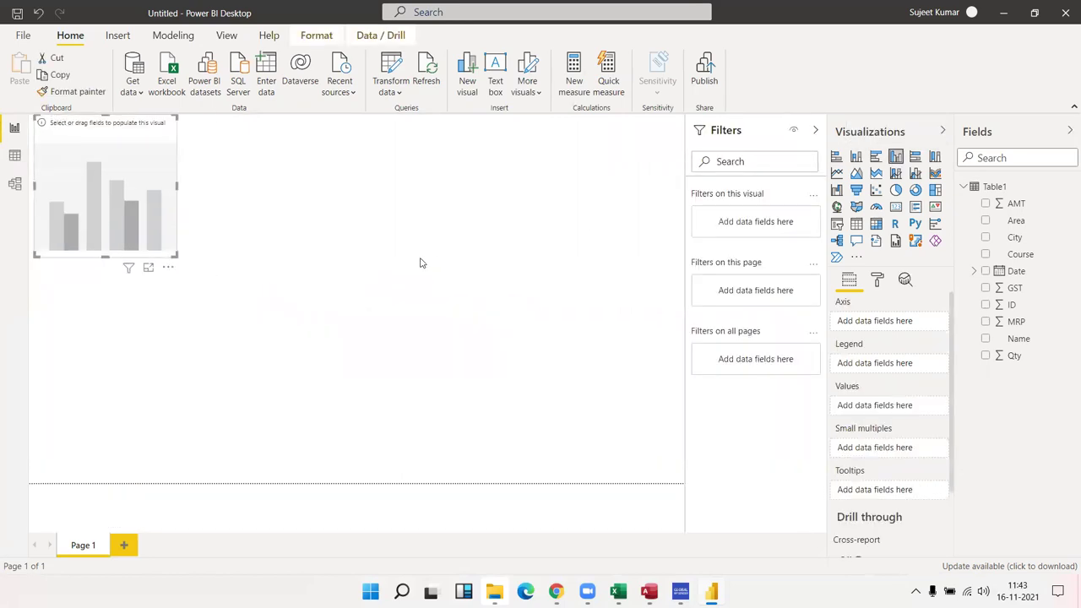
mouse_move(176, 254)
left_mouse_down()
mouse_move(291, 286)
mouse_move(507, 406)
mouse_move(218, 267)
left_mouse_up()
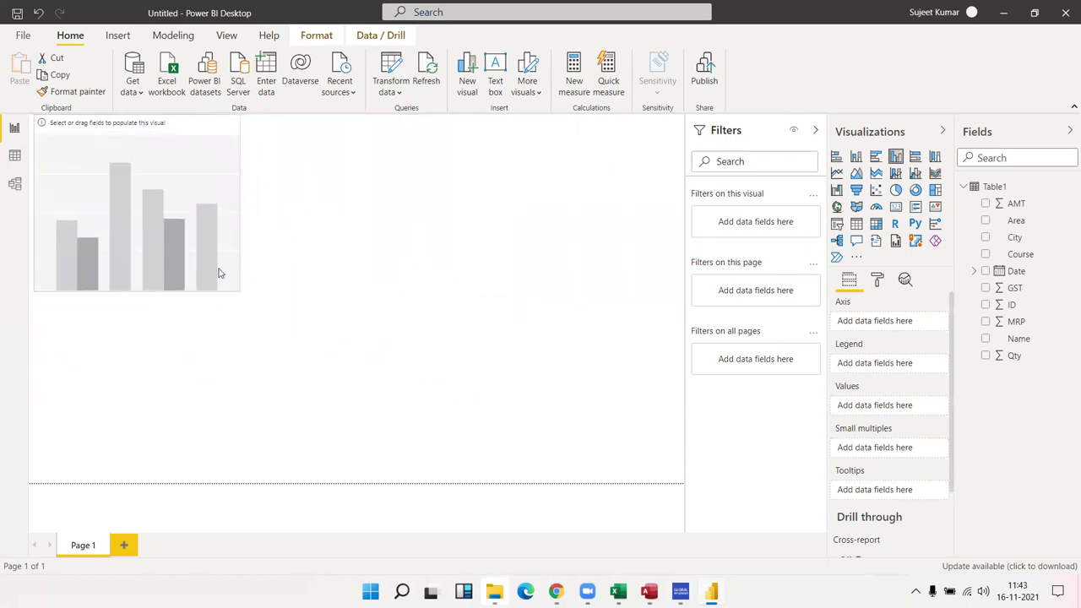
mouse_move(175, 138)
left_mouse_down()
mouse_move(364, 343)
mouse_move(164, 137)
left_mouse_up()
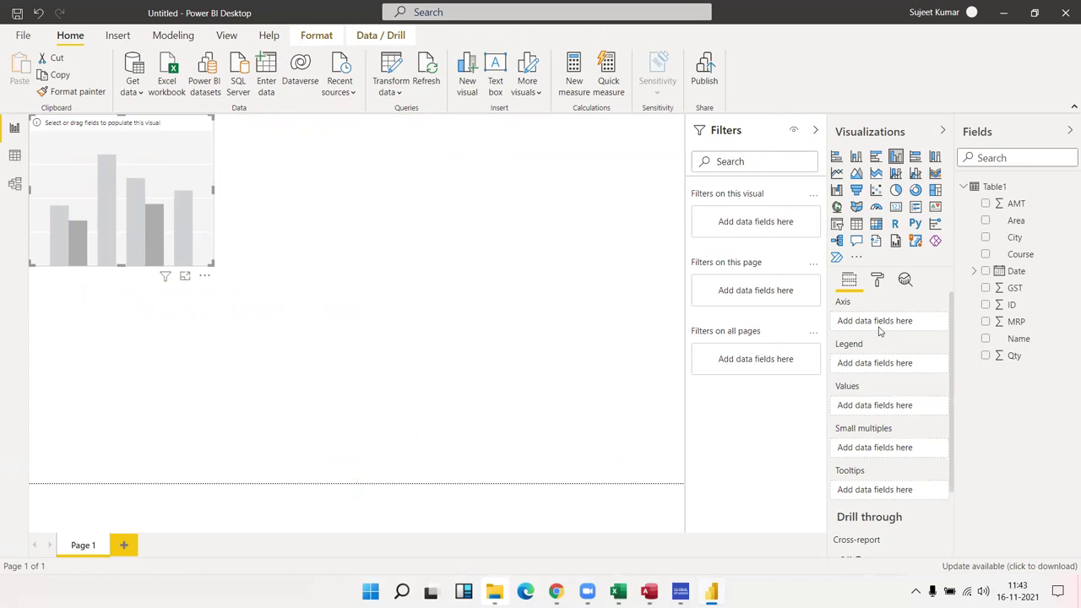
left_click_drag(1038, 349, 133, 179)
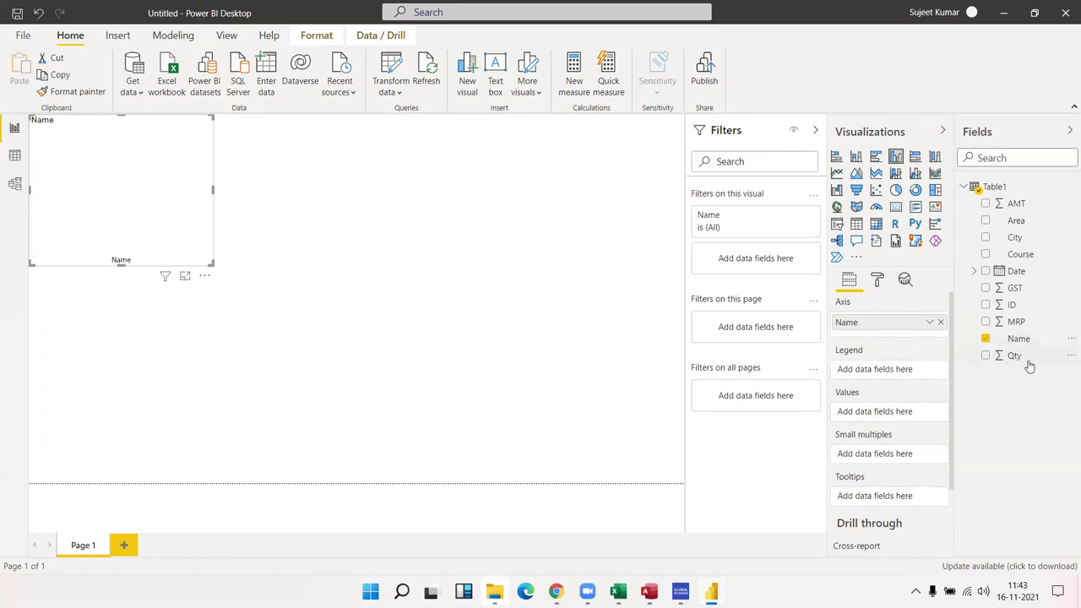
Plot Qty by Name, widen the chart, and split the columns by City.
left_click_drag(1030, 366, 136, 212)
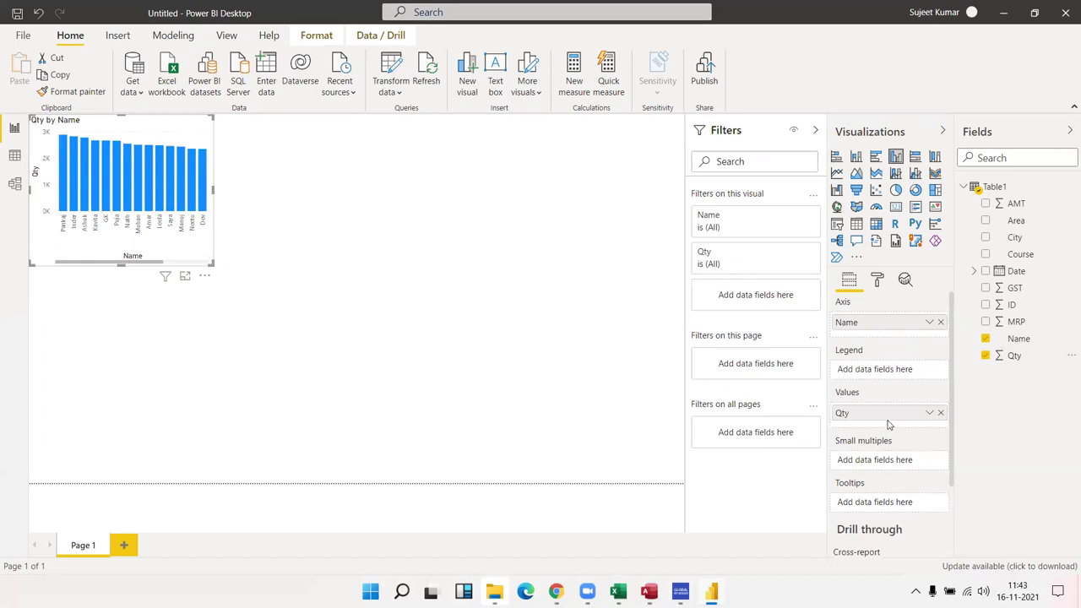
mouse_move(211, 264)
left_mouse_down()
mouse_move(591, 427)
mouse_move(322, 269)
left_mouse_up()
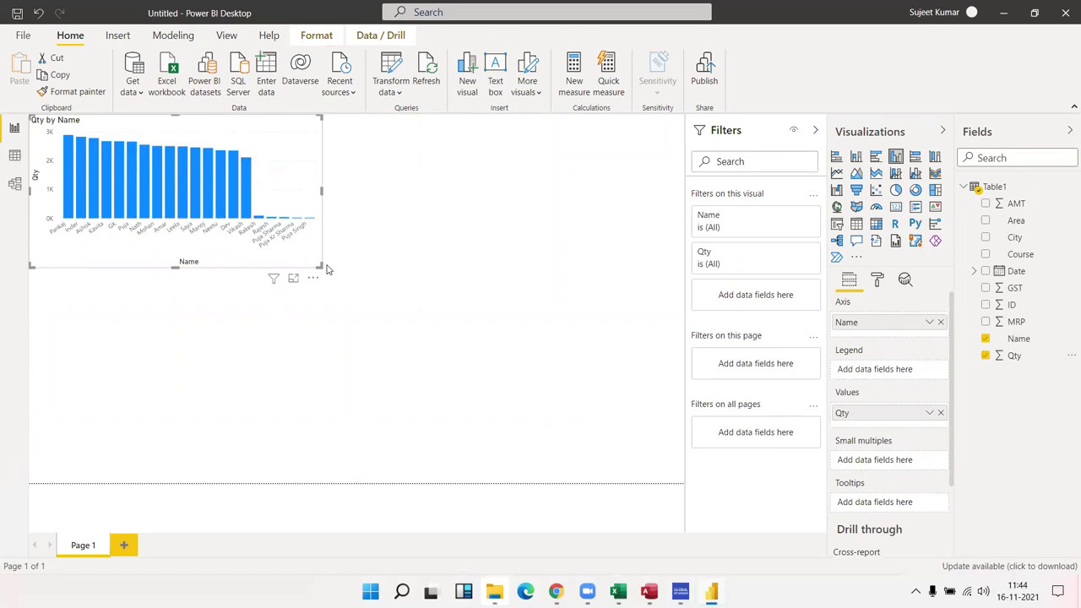
mouse_move(862, 324)
left_mouse_down()
mouse_move(868, 375)
mouse_move(863, 327)
left_mouse_up()
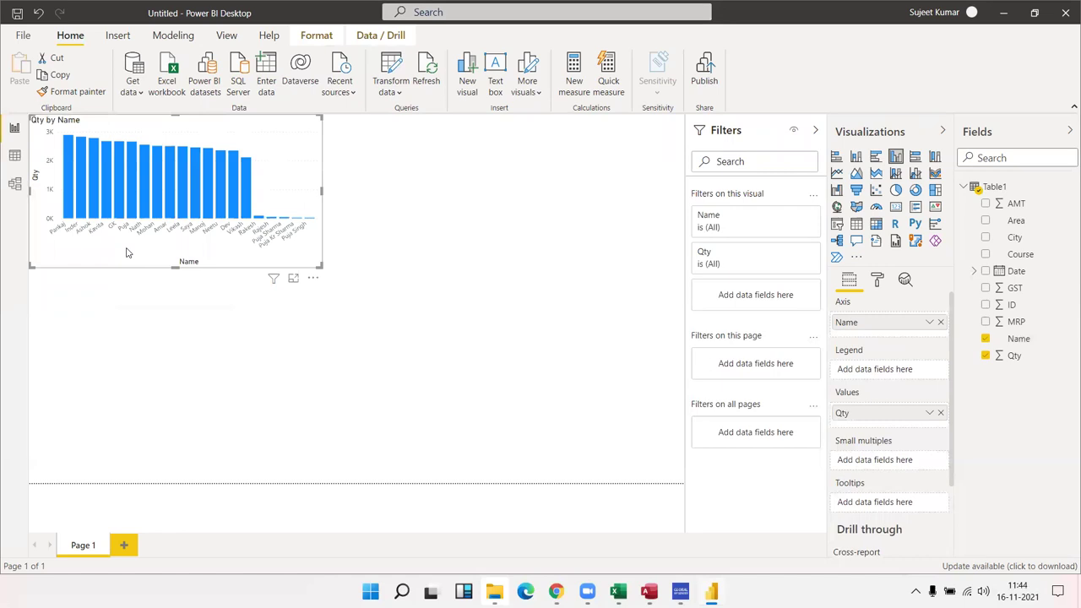
left_click_drag(1017, 245, 874, 376)
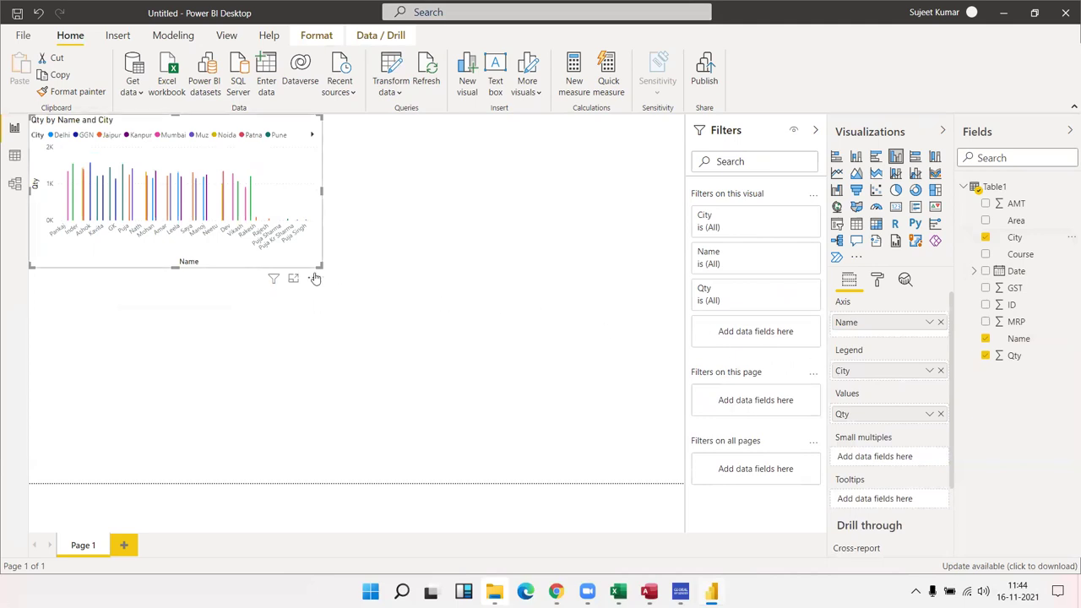
Enlarge the Qty by Name chart across the page and make City its legend.
mouse_move(321, 267)
left_mouse_down()
mouse_move(591, 420)
mouse_move(665, 437)
left_mouse_up()
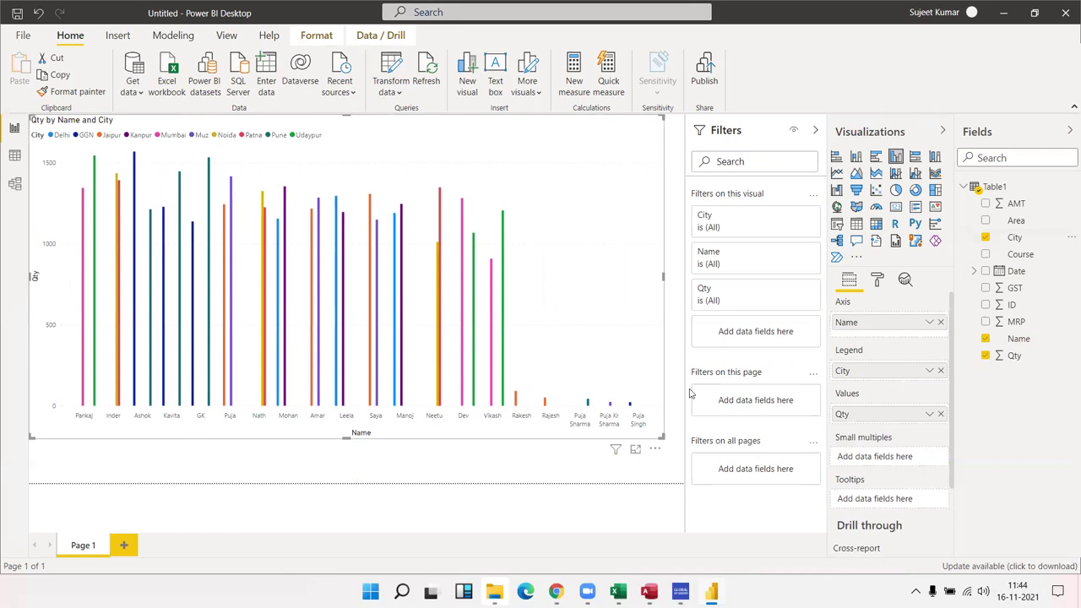
left_click_drag(860, 379, 867, 338)
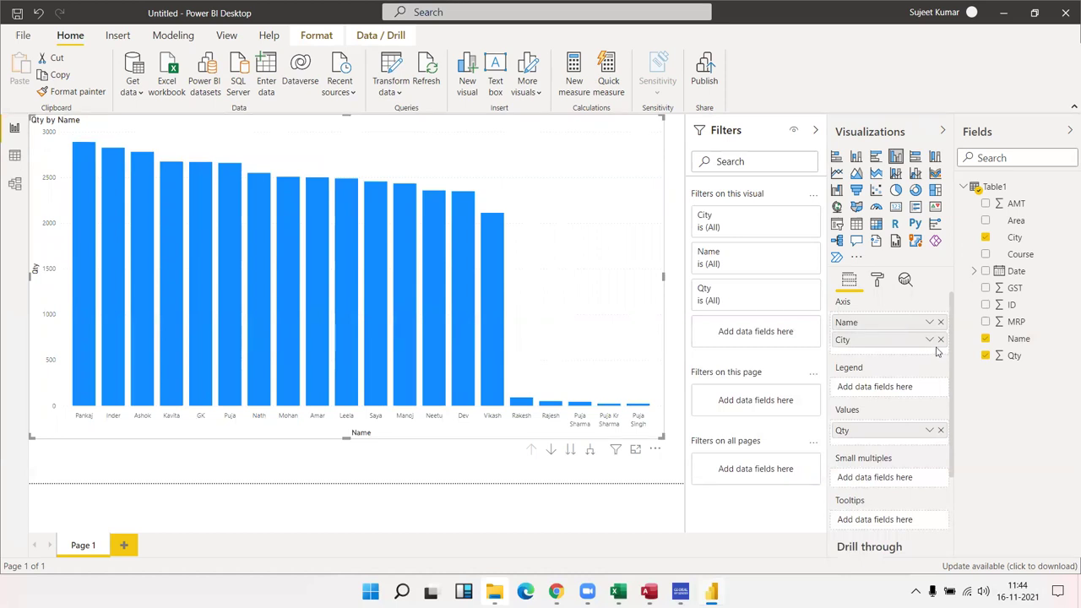
left_click(940, 339)
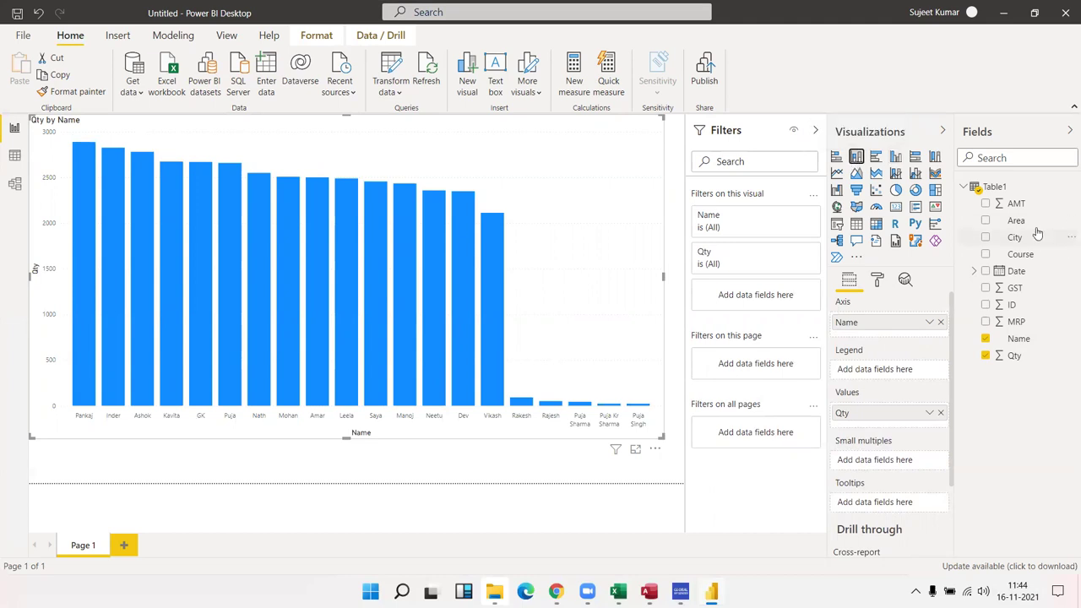
mouse_move(1032, 237)
left_mouse_down()
mouse_move(1000, 288)
mouse_move(887, 370)
left_mouse_up()
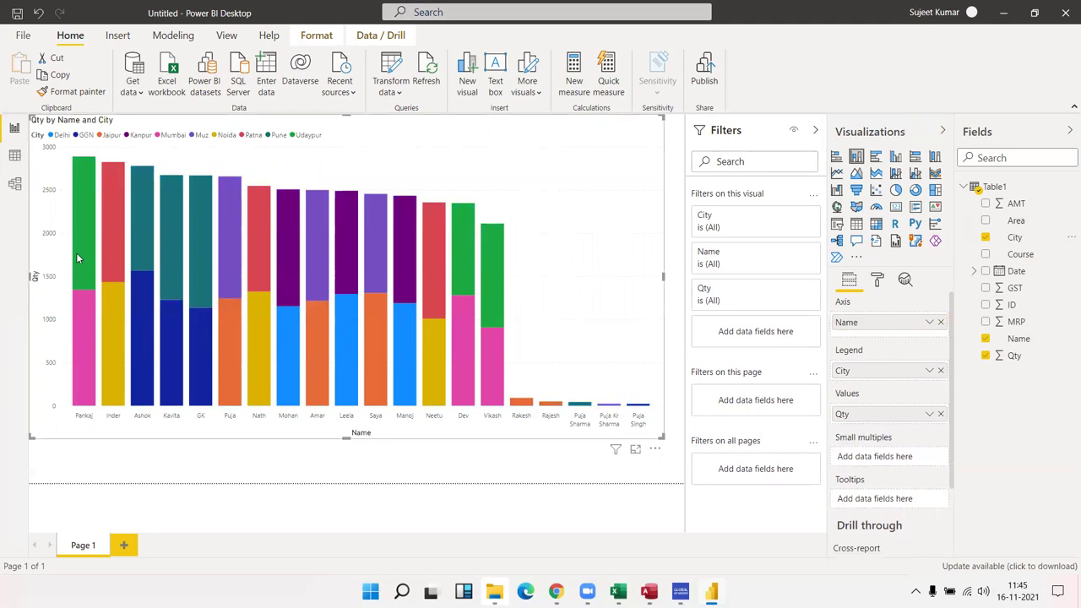
Check the aggregation options for Qty on the stacked column chart.
mouse_move(77, 258)
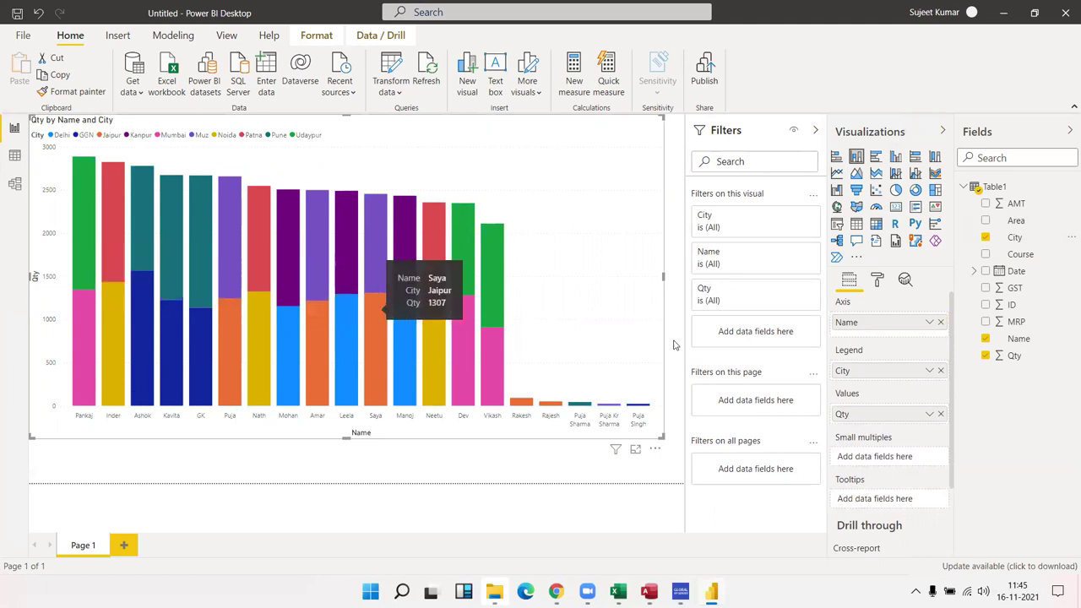
left_click(929, 414)
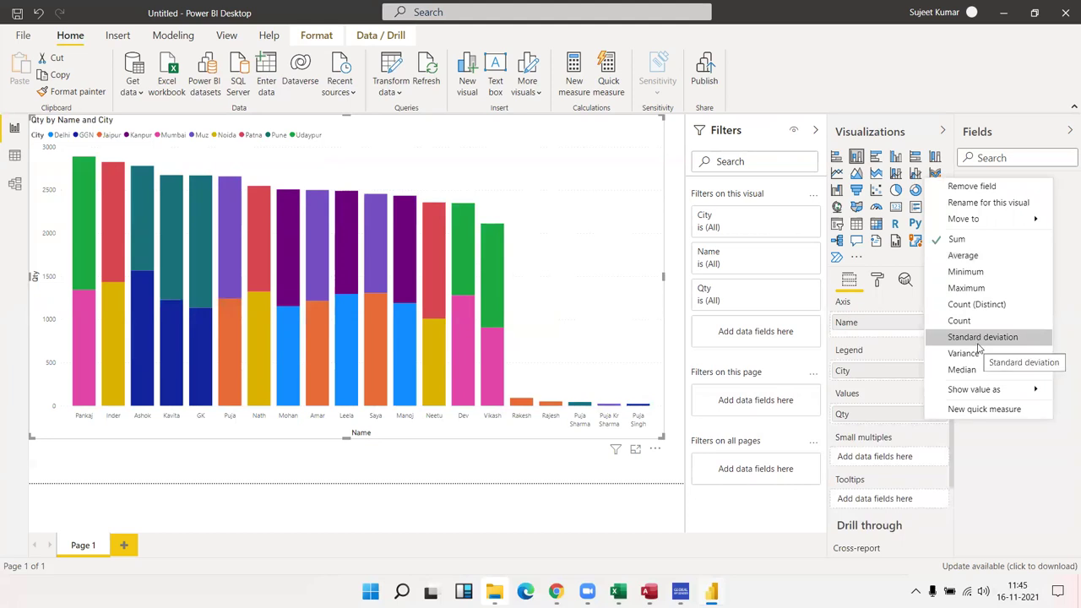
left_click(524, 457)
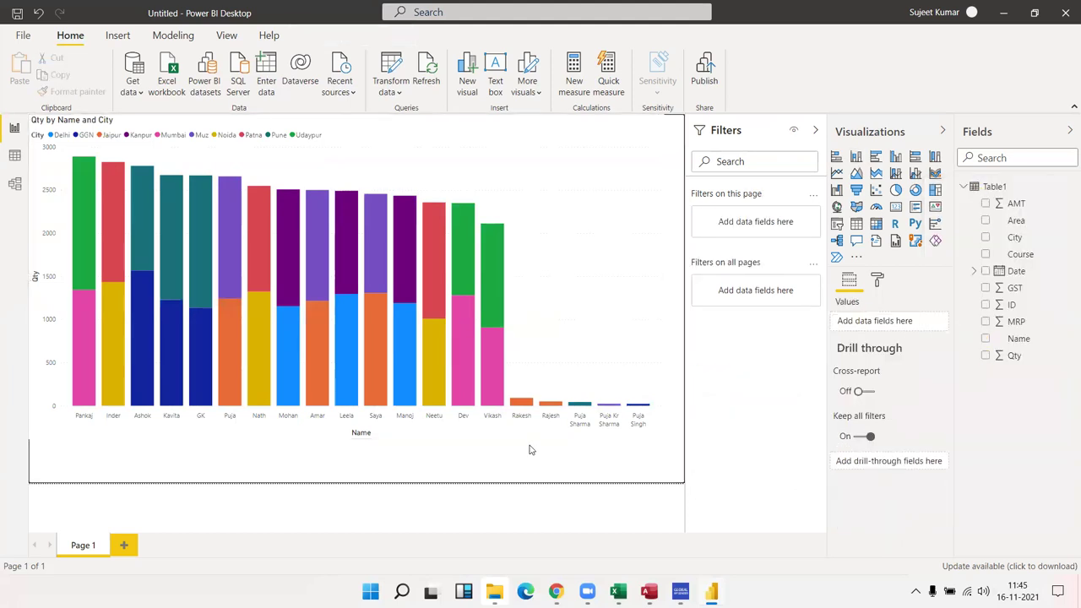
Shrink the Qty by Name and City chart to about a third of its size.
left_click(639, 272)
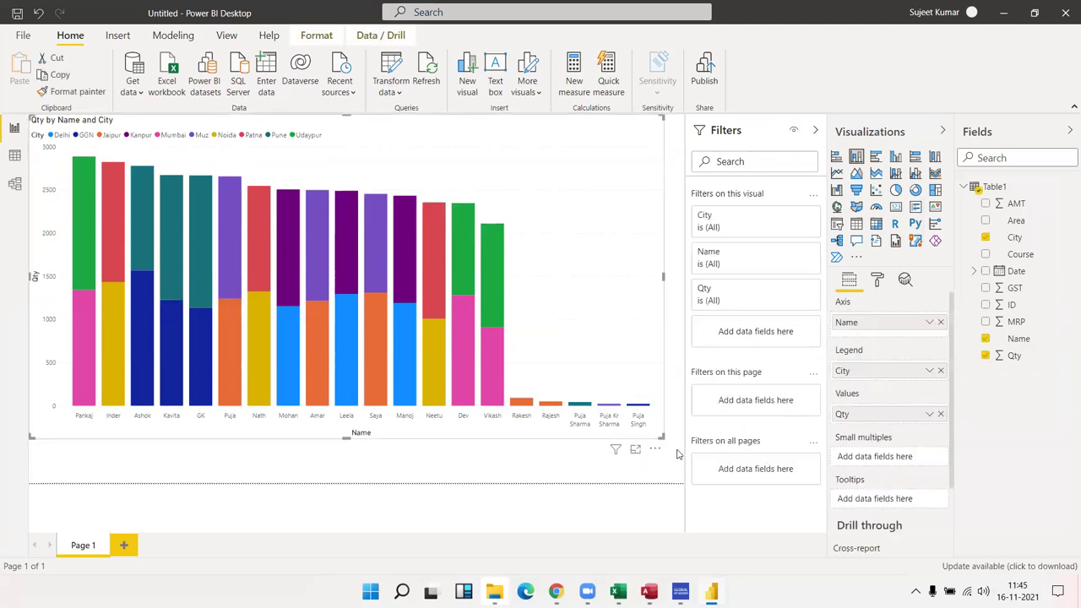
left_click_drag(663, 437, 267, 292)
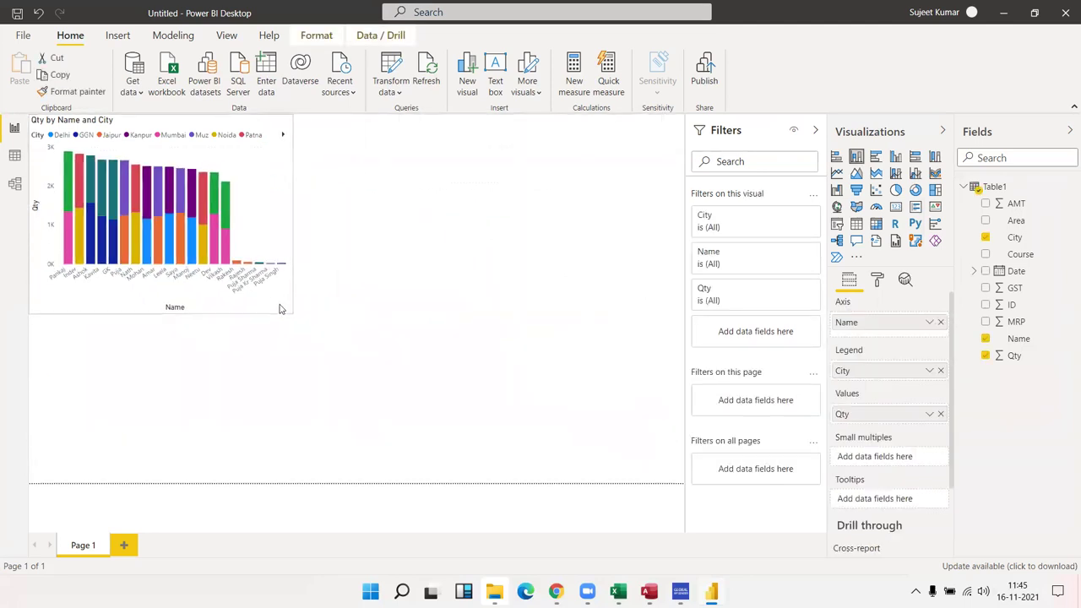
left_click(453, 271)
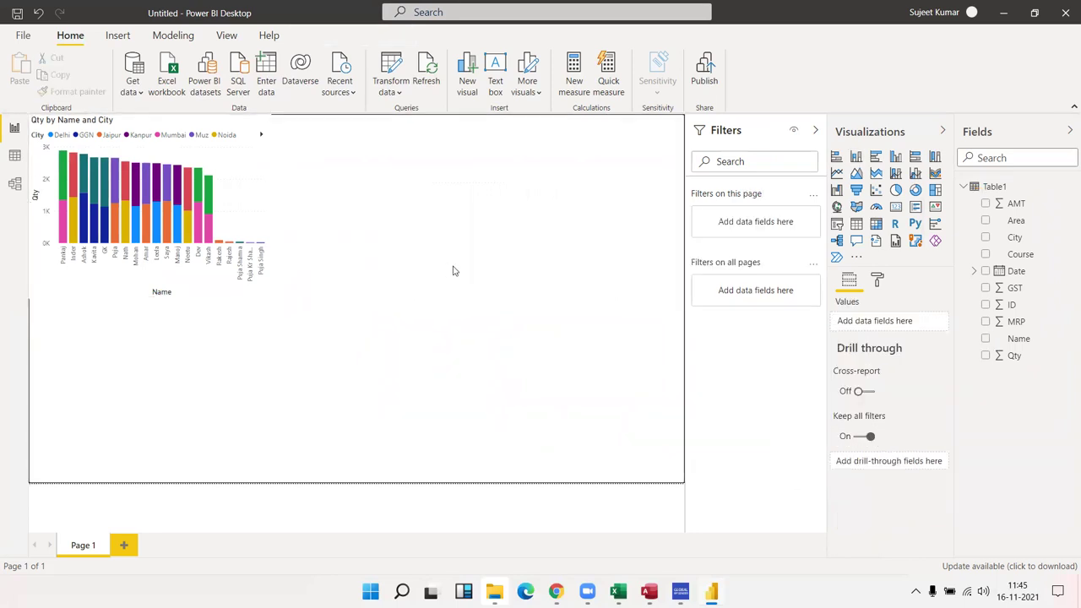
Add a pie chart beside the column chart with Area as legend and Qty as values, then enlarge it.
left_click(897, 193)
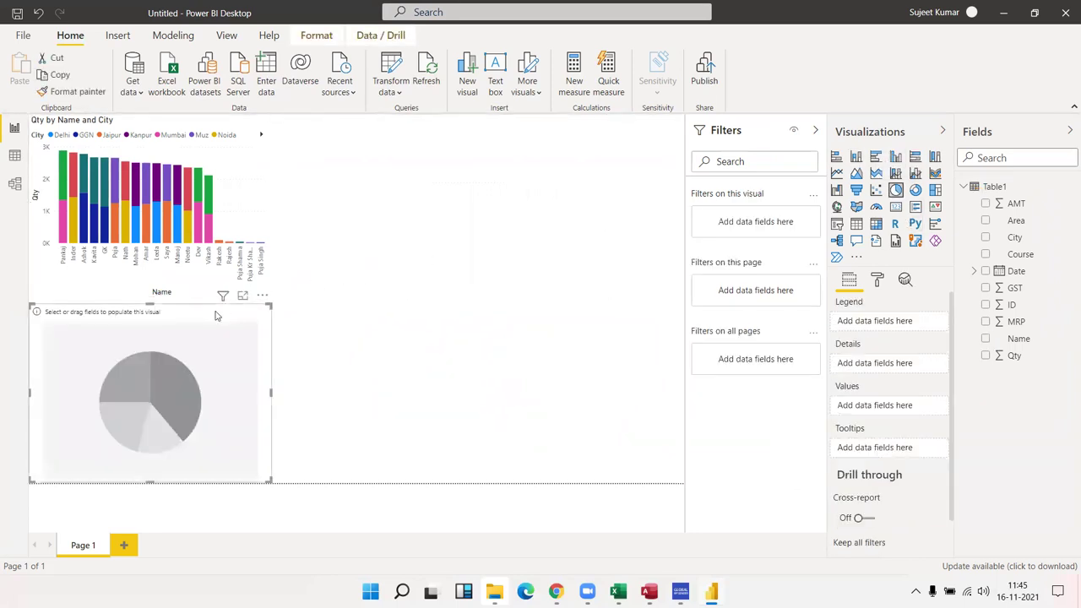
left_click_drag(216, 319, 423, 135)
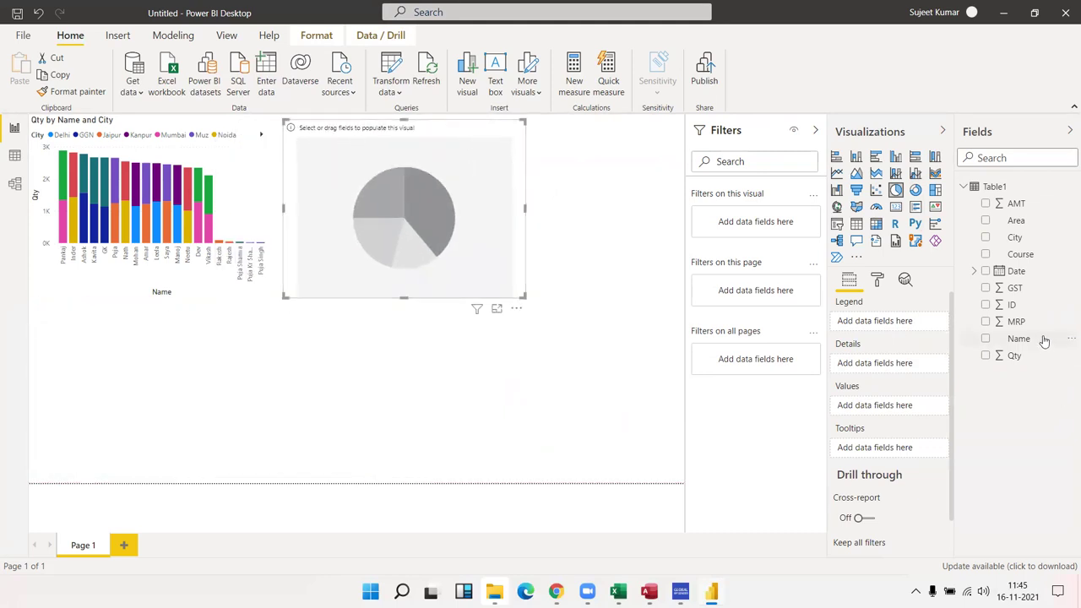
left_click_drag(1018, 221, 440, 202)
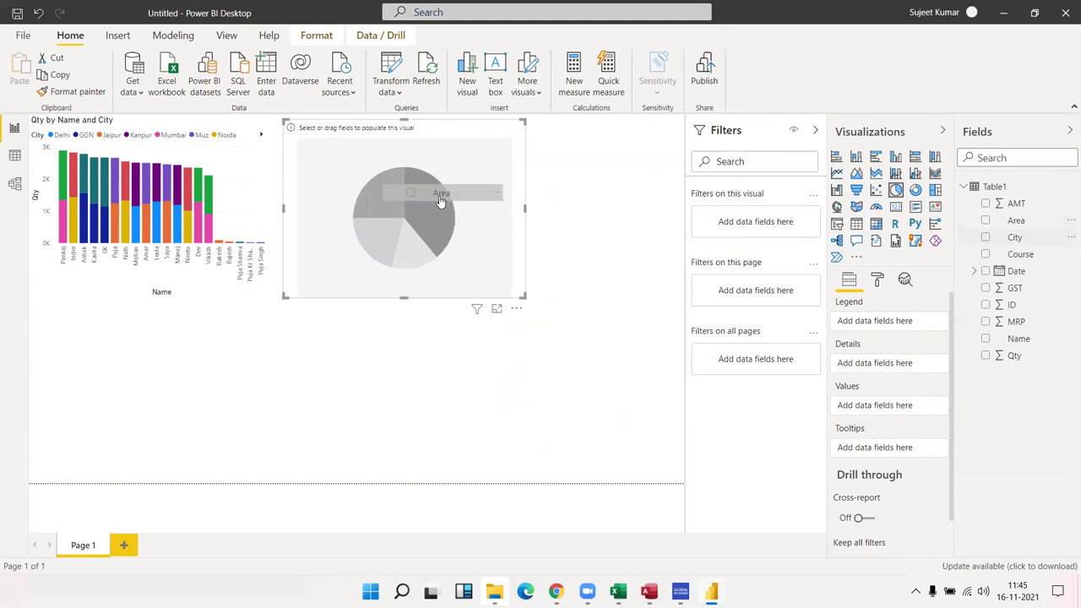
left_click_drag(1014, 355, 374, 214)
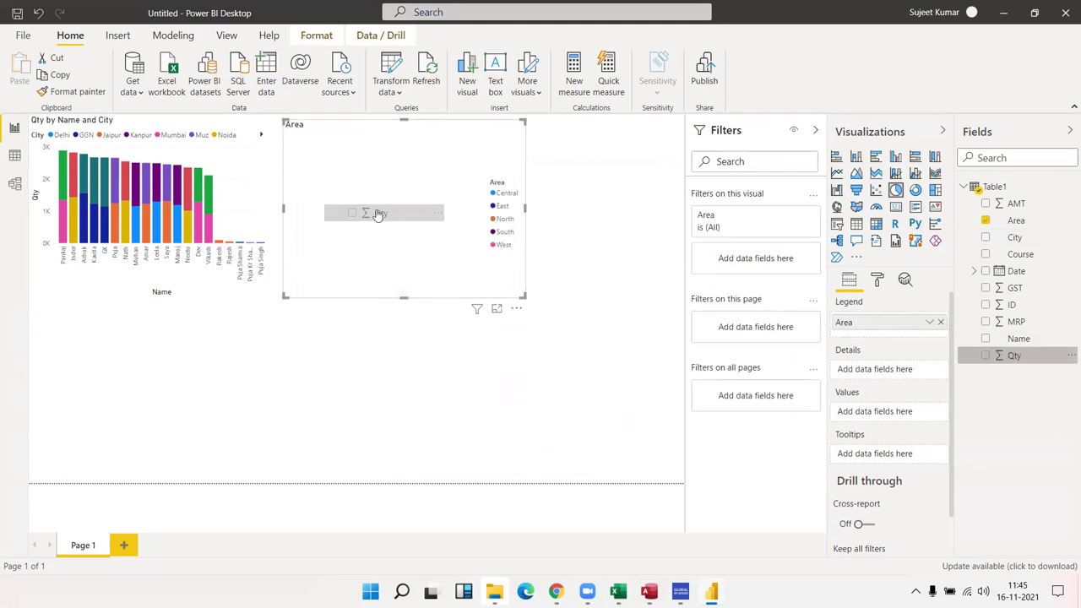
left_click_drag(522, 296, 553, 315)
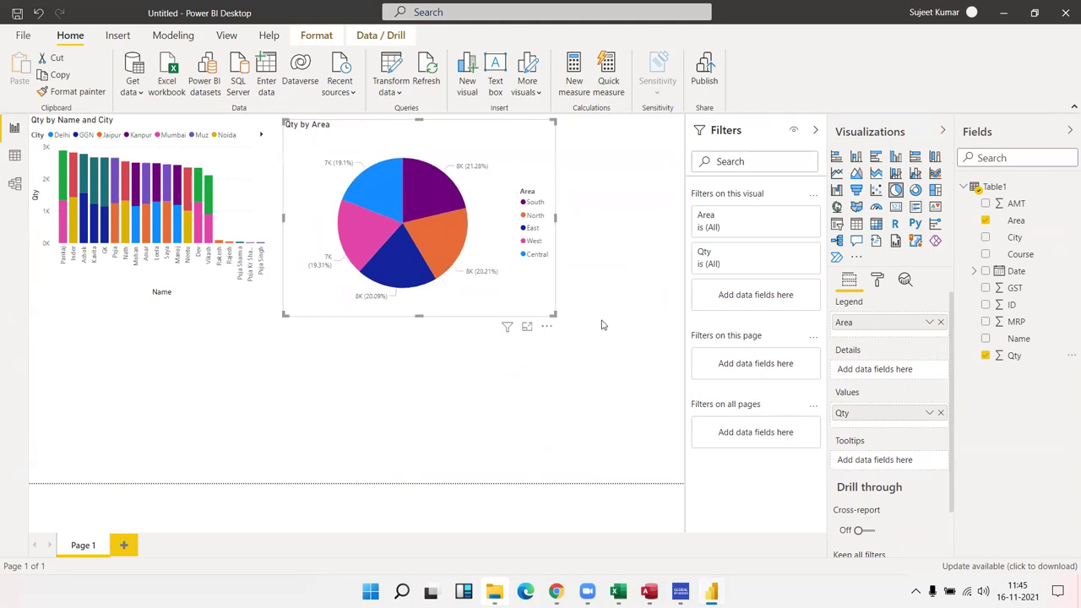
left_click(530, 340)
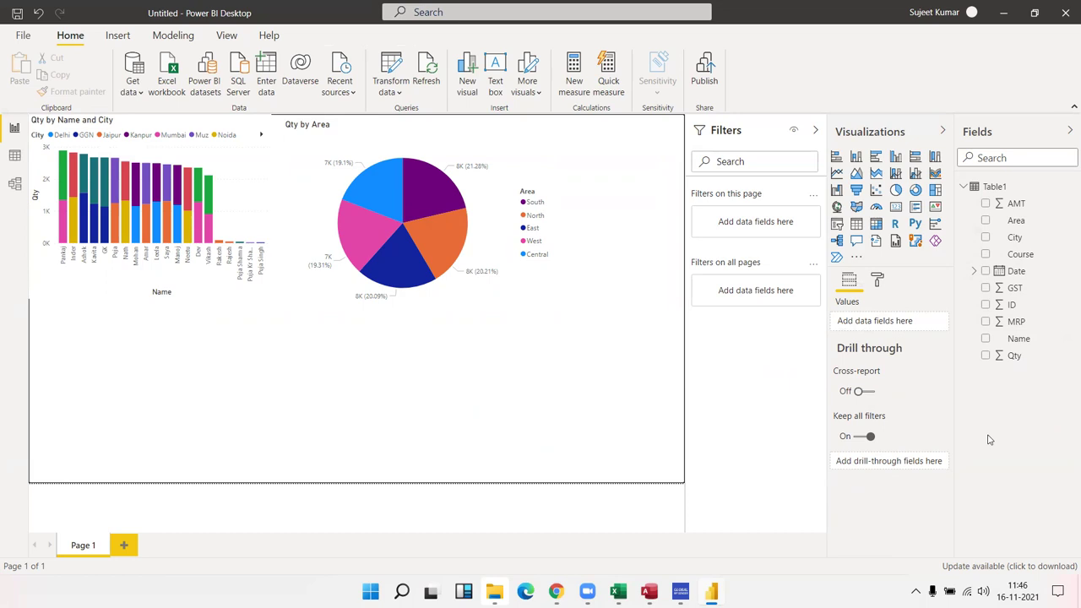
Inspect the ID and Area columns of Table1 in Data view.
left_click(12, 157)
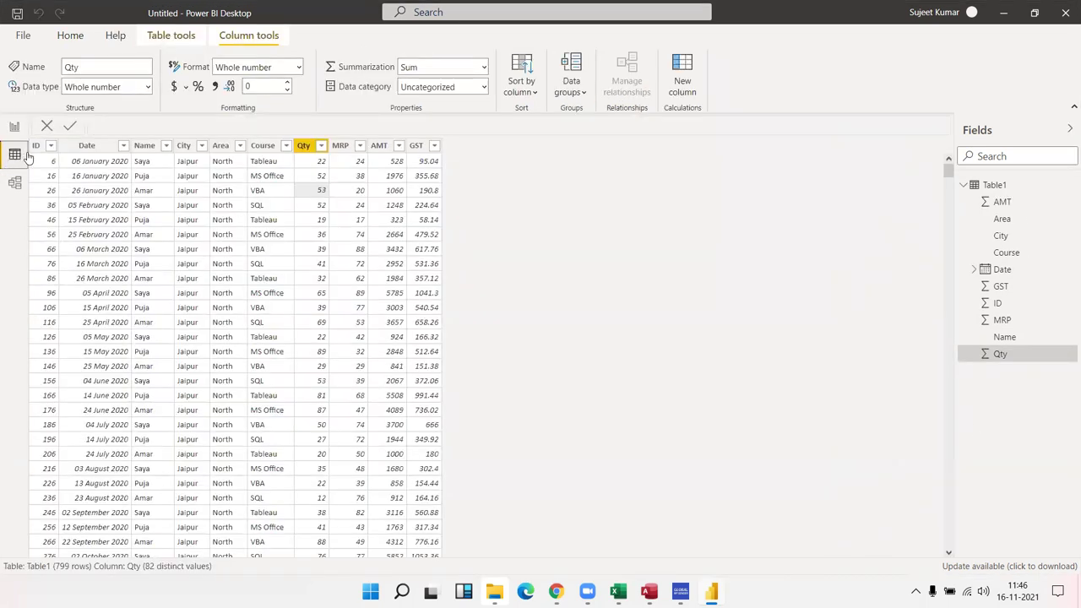
left_click(34, 146)
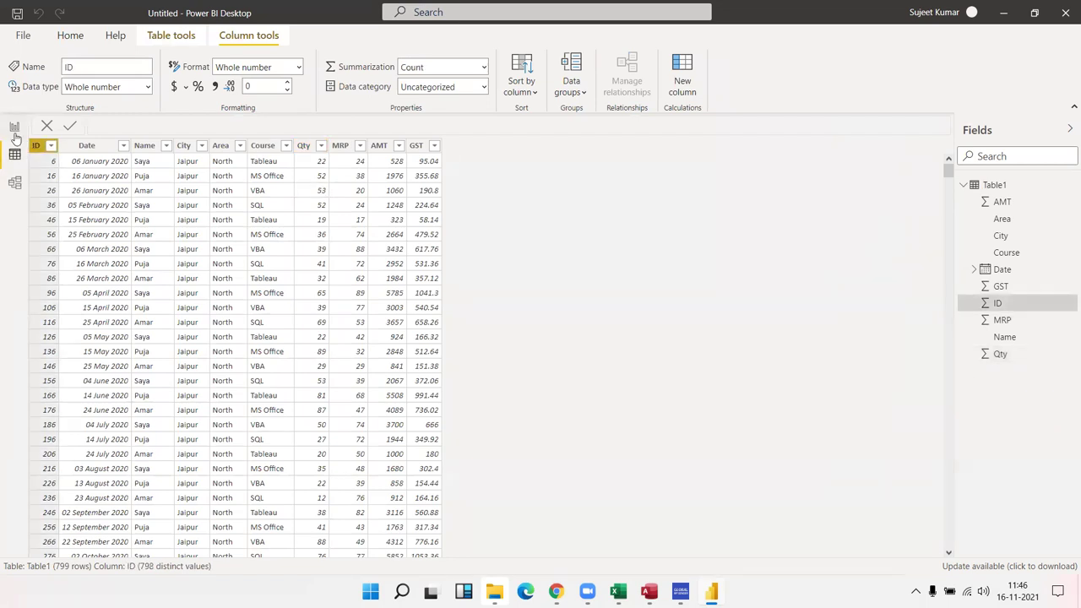
left_click(15, 129)
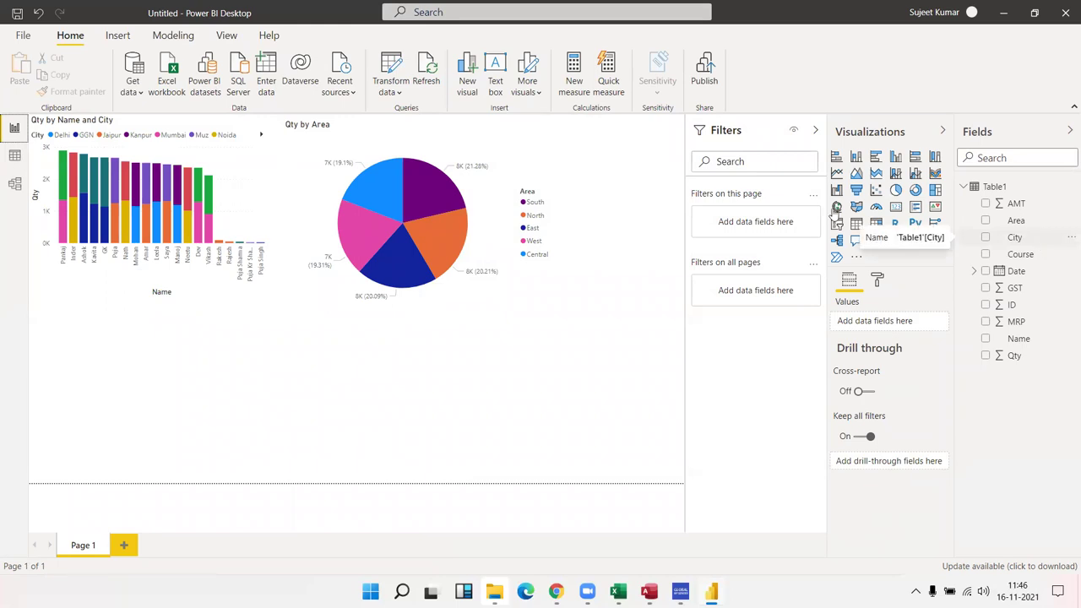
left_click(16, 169)
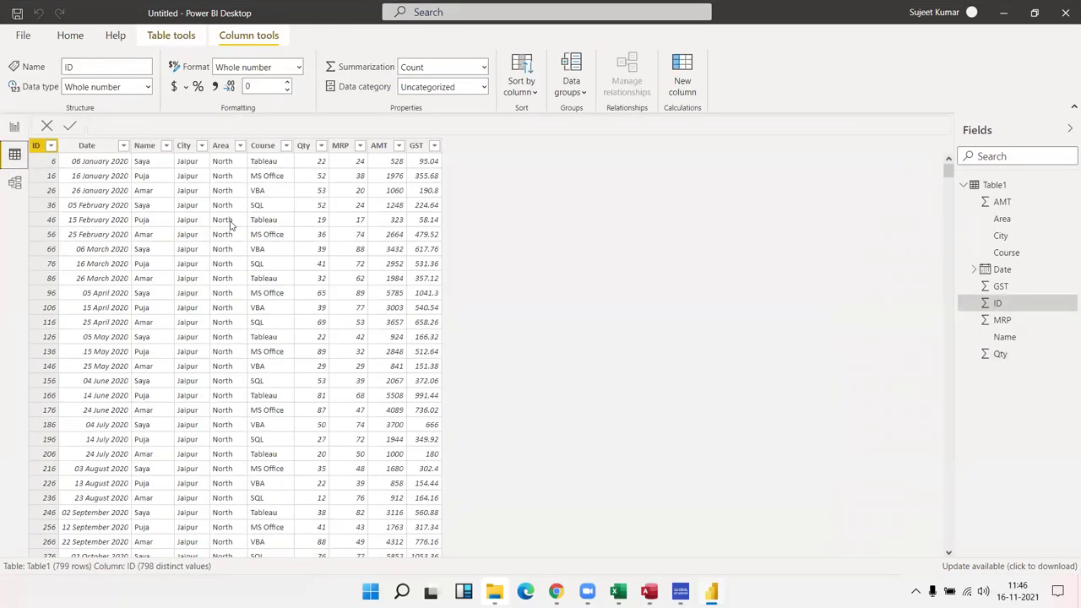
left_click(231, 224)
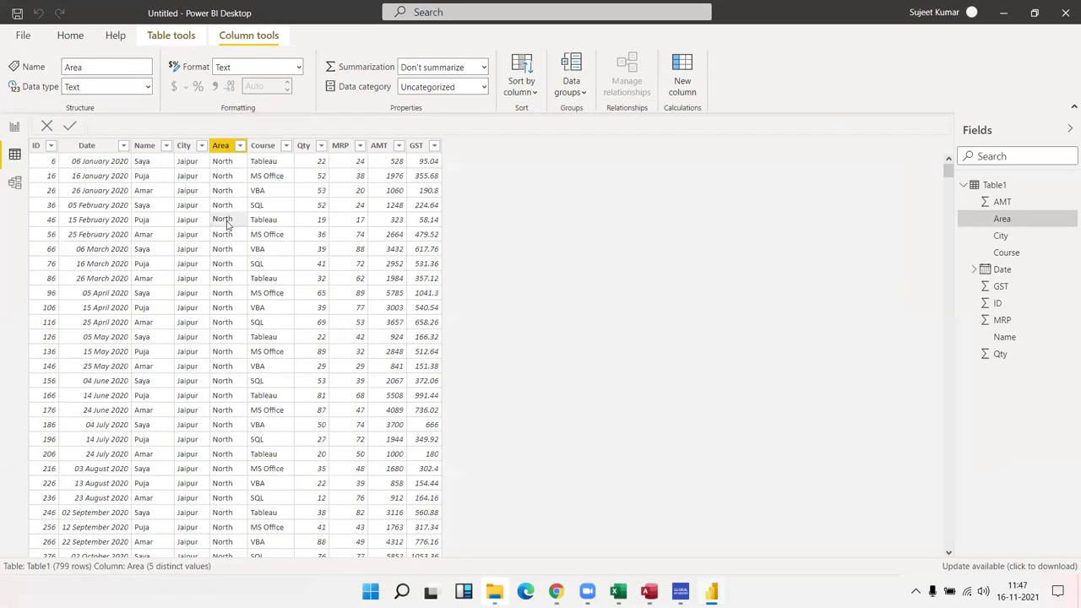
left_click(36, 148)
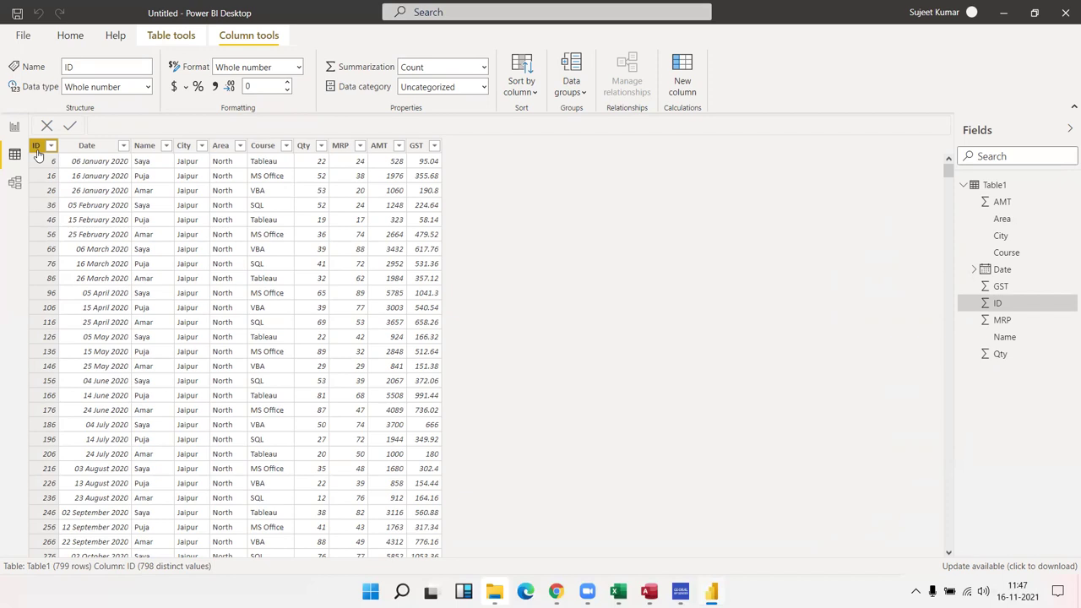
Change the ID column's data type to Text.
left_click(37, 151)
left_click(149, 88)
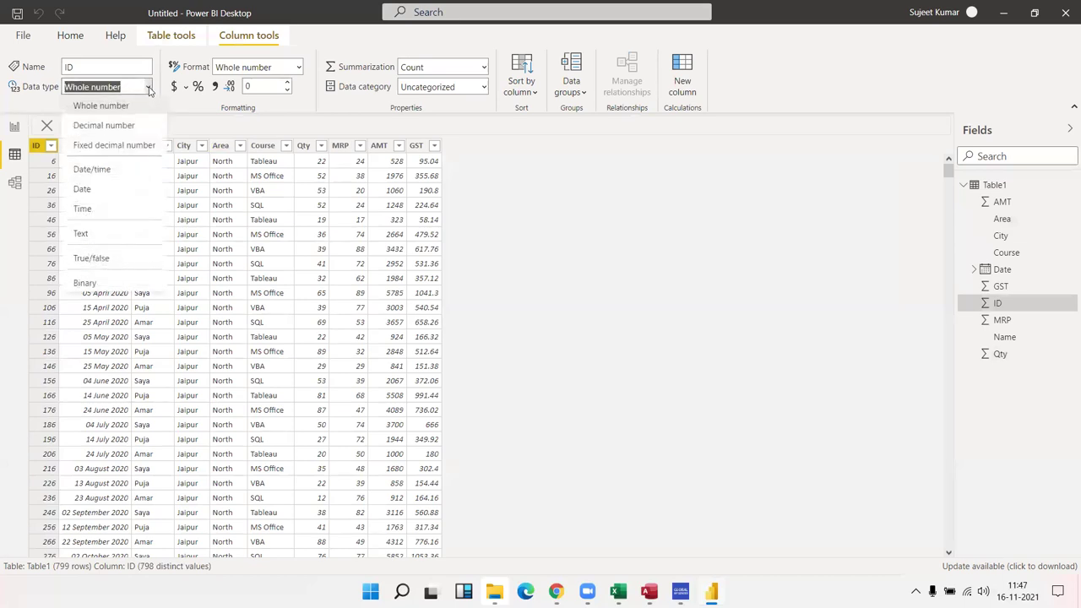
left_click(119, 237)
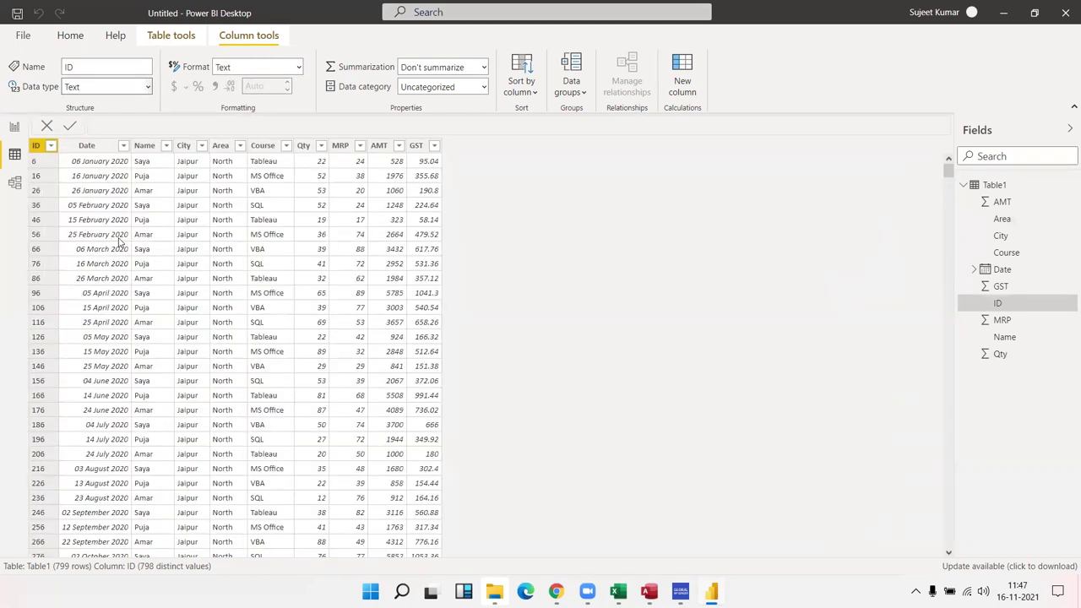
left_click(225, 247)
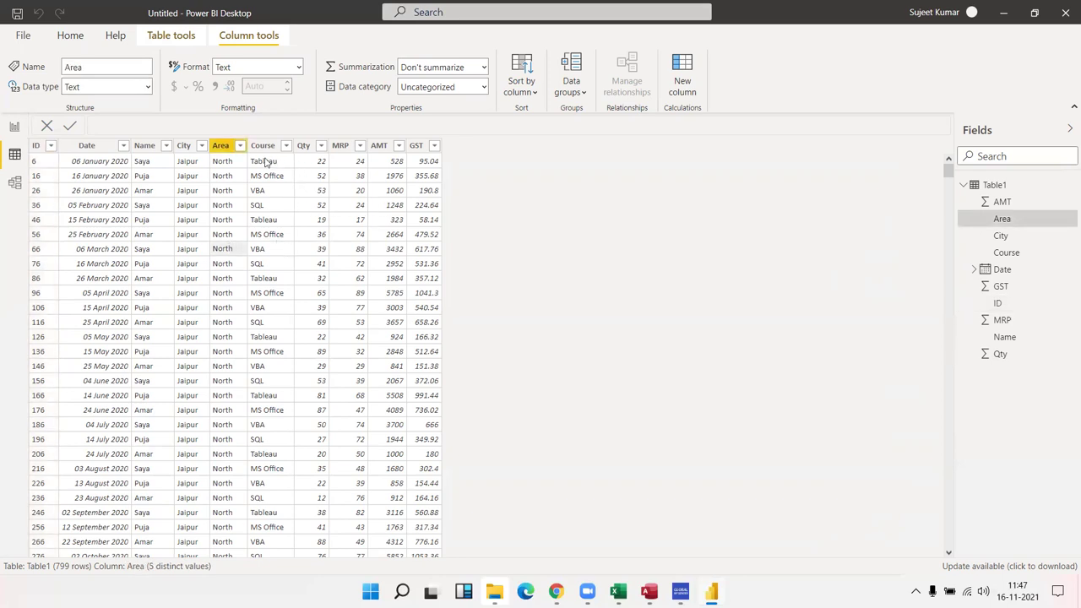
Set the City column's data category to City, then return to Report view.
left_click(185, 148)
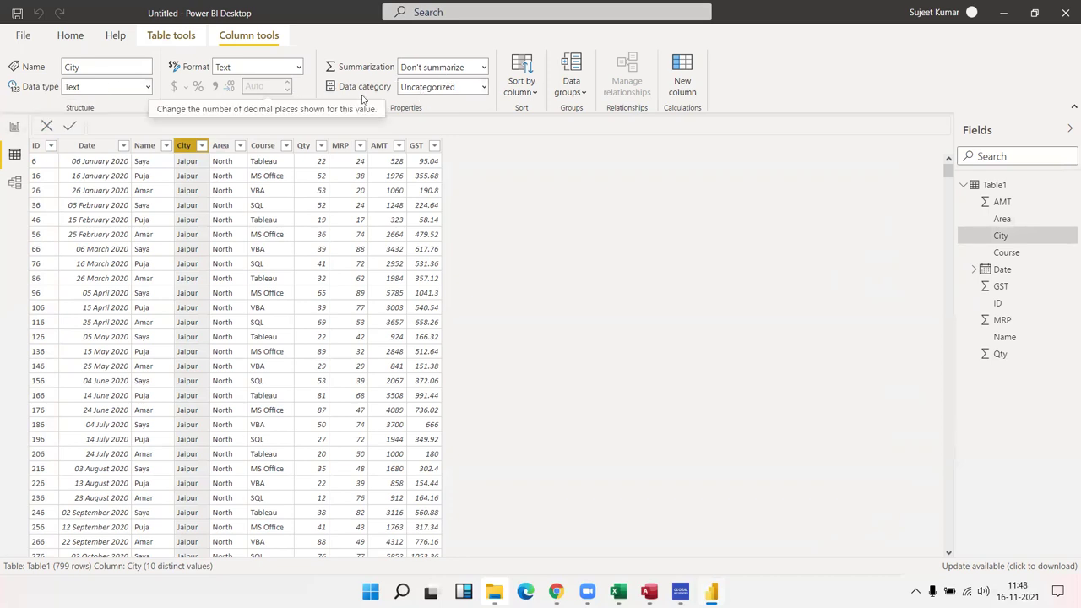
left_click(483, 89)
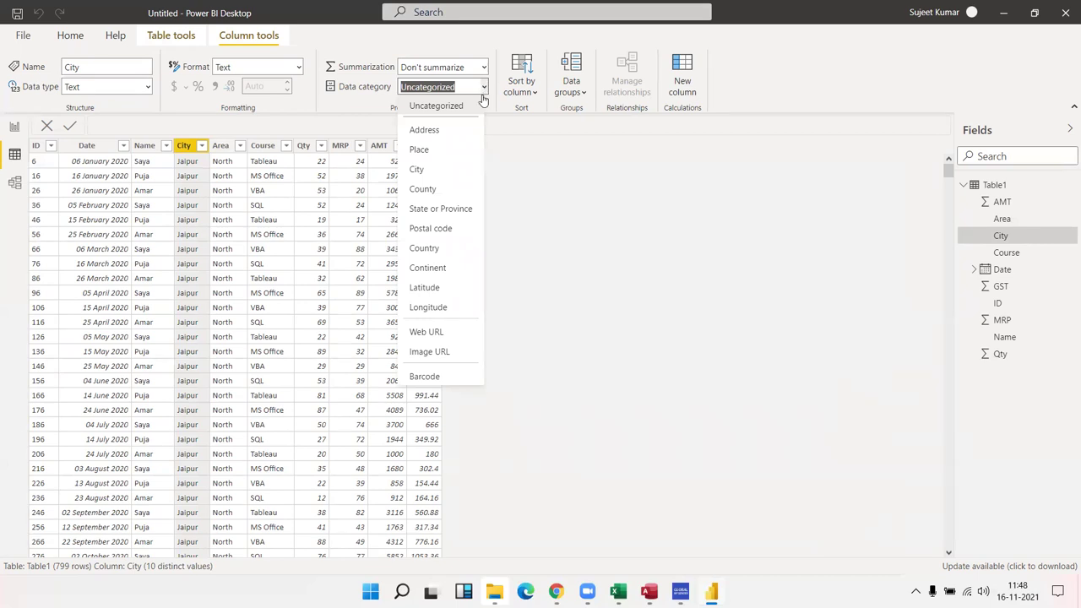
left_click(471, 179)
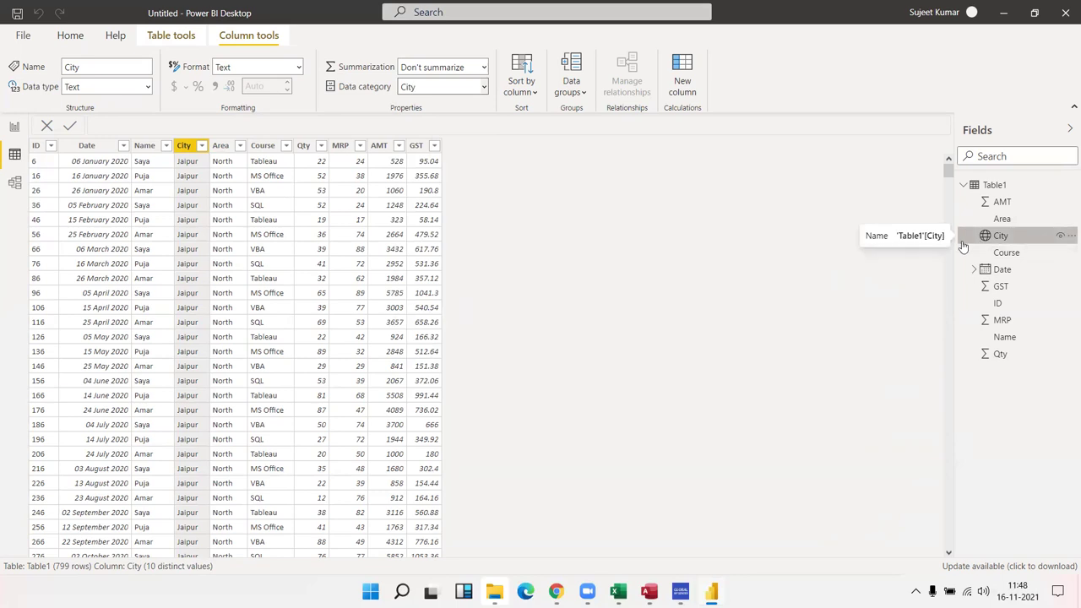
left_click(16, 128)
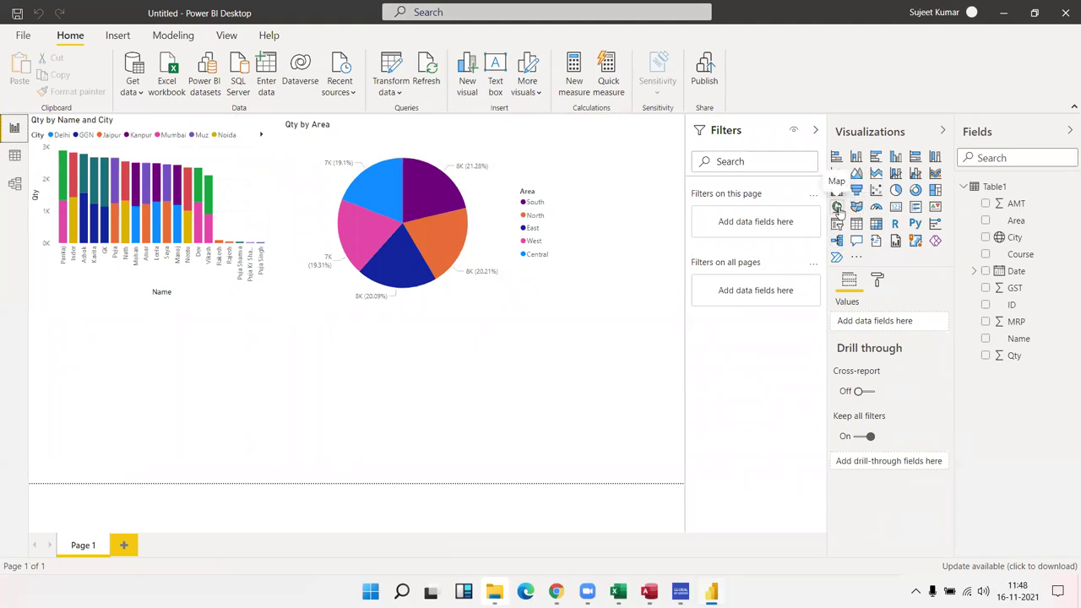
Add a map with City as Location and Qty as bubble Size.
left_click(838, 207)
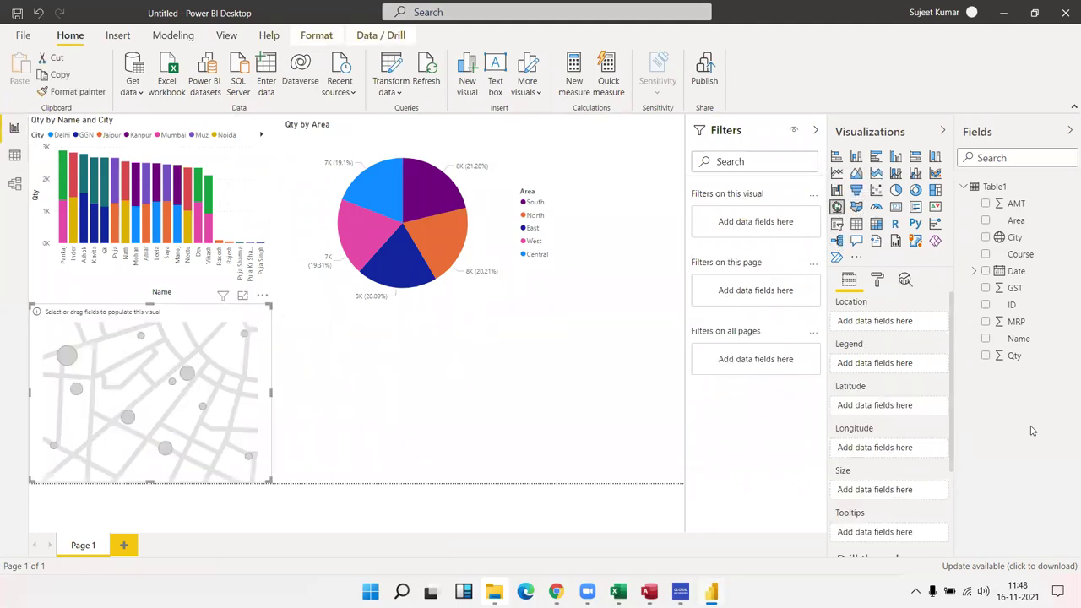
left_click_drag(1014, 238, 224, 394)
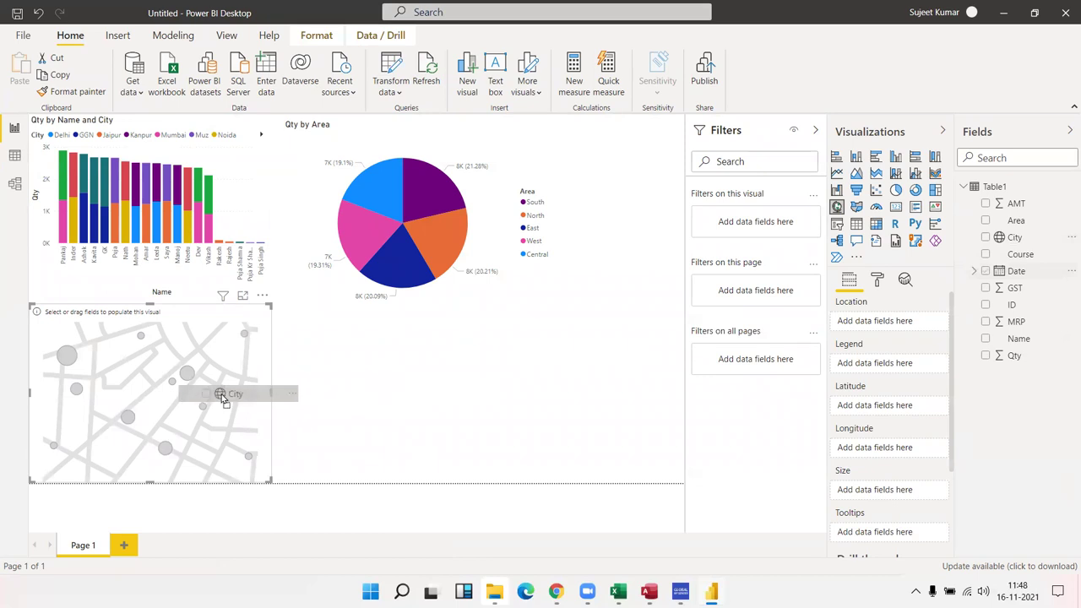
left_click_drag(1013, 356, 253, 406)
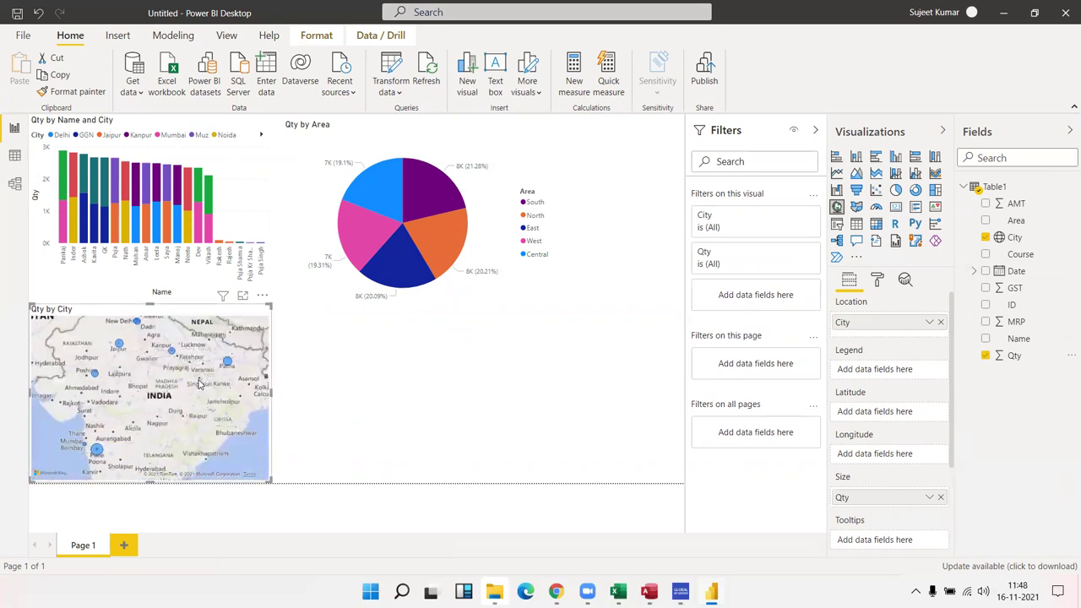
scroll(200, 385, "down", 2)
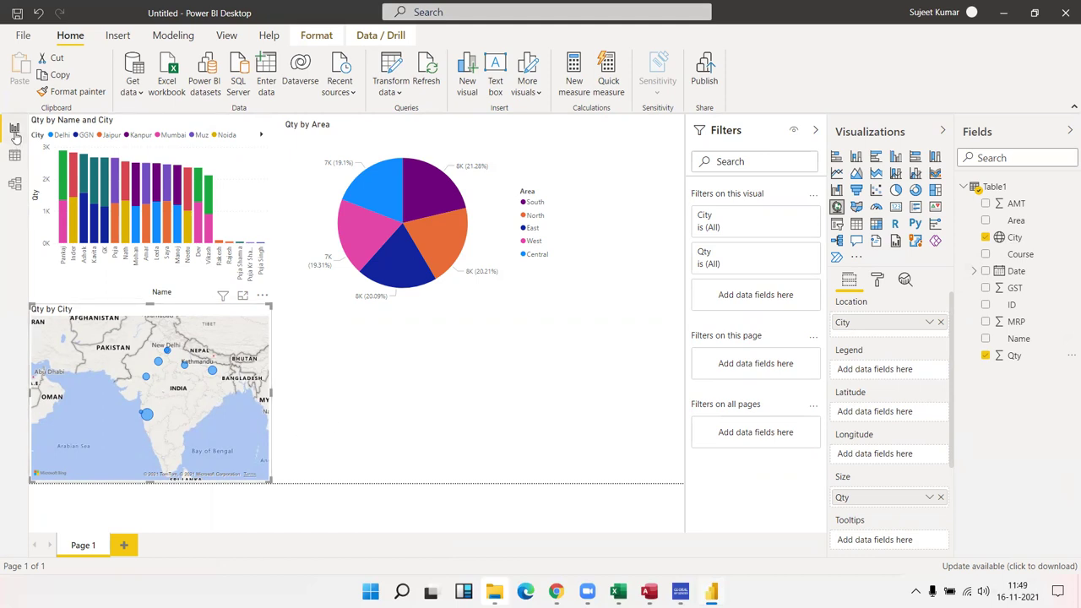
left_click(15, 154)
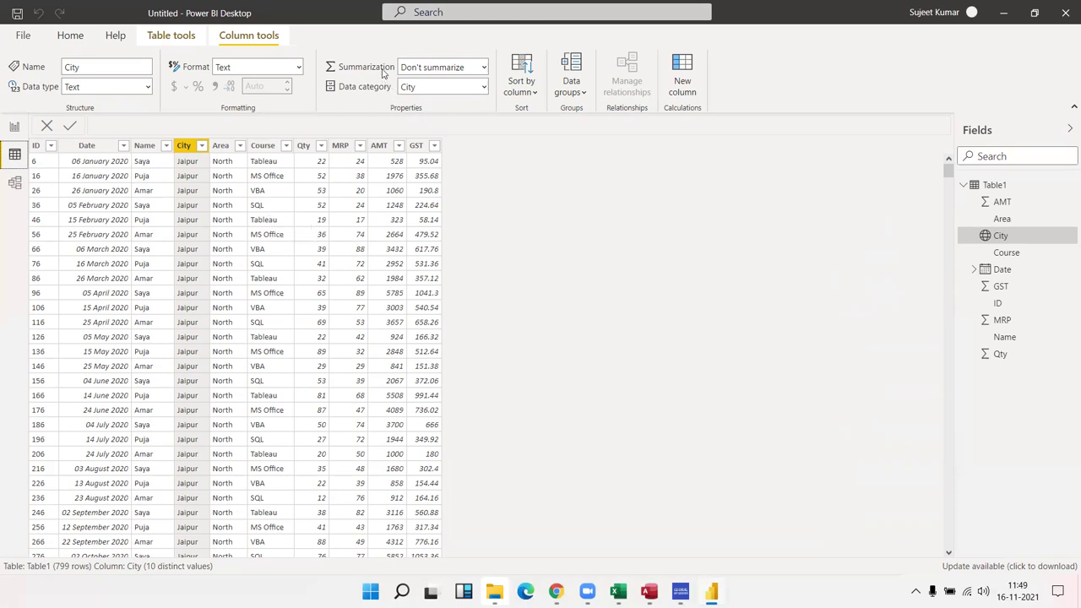
left_click(352, 148)
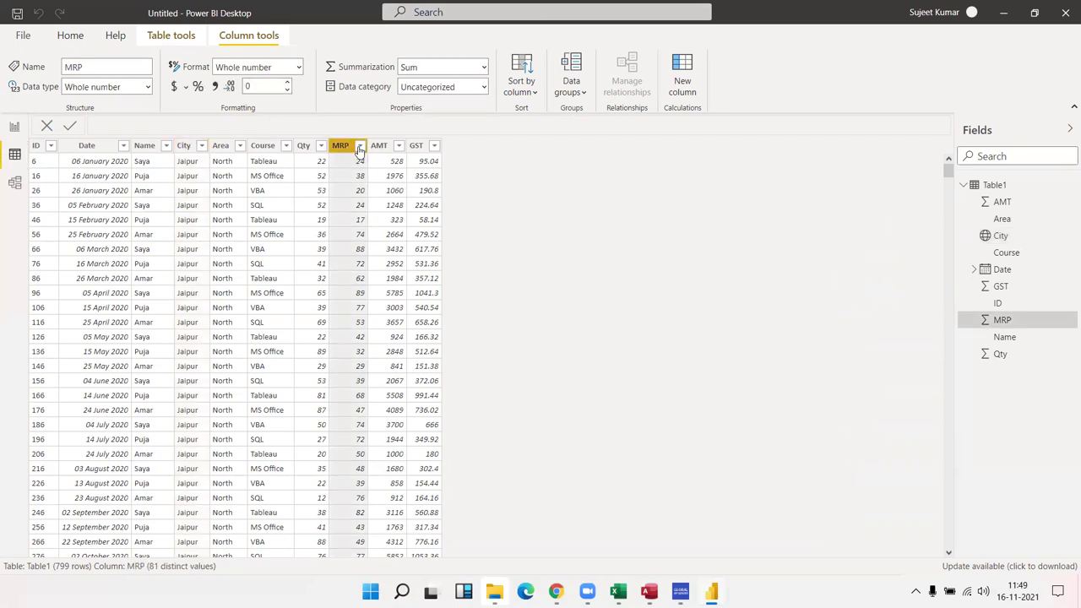
left_click(14, 127)
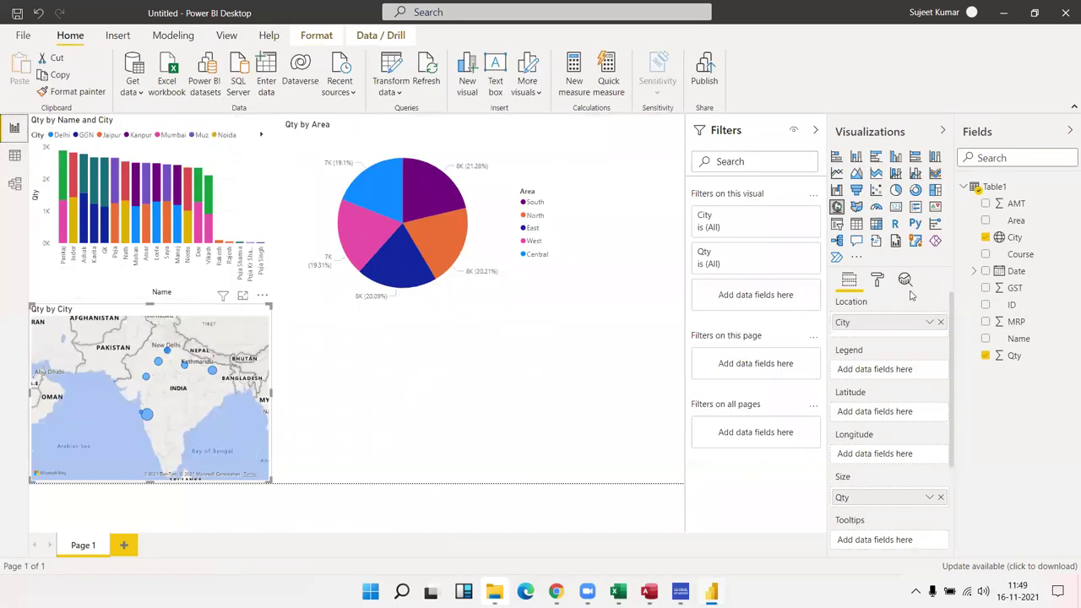
Convert the map into a City, Qty and MRP table, then inspect Qty and MRP in Data view.
left_click(857, 224)
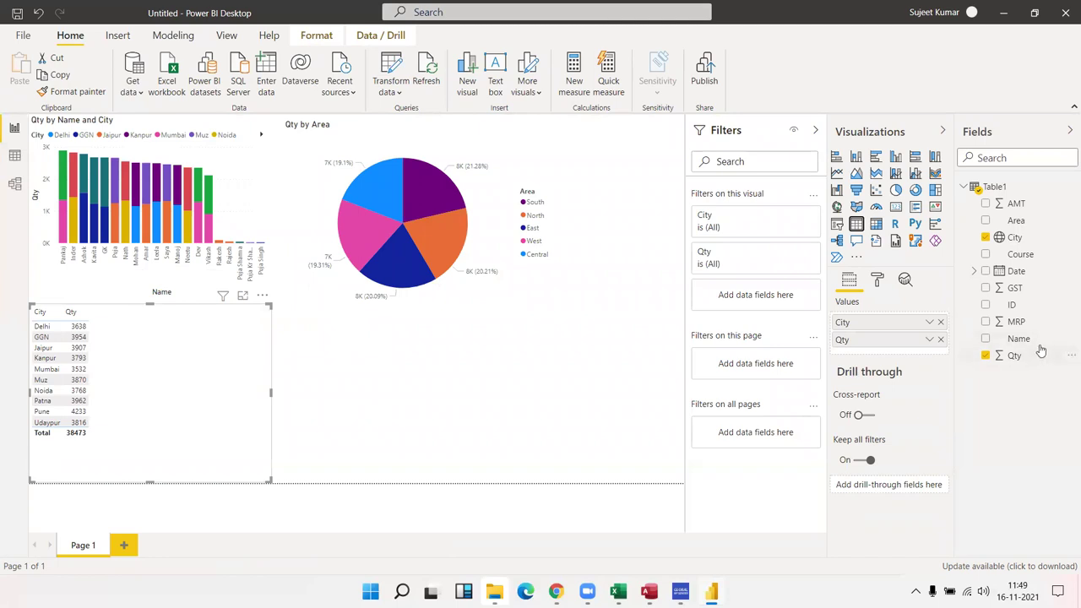
left_click_drag(1016, 322, 181, 338)
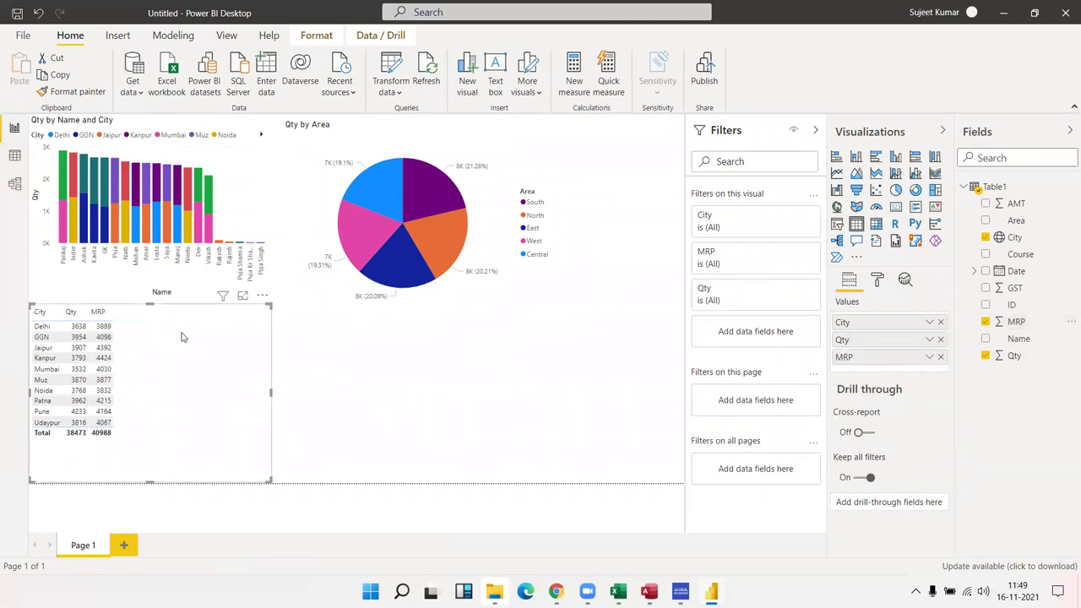
left_click(14, 155)
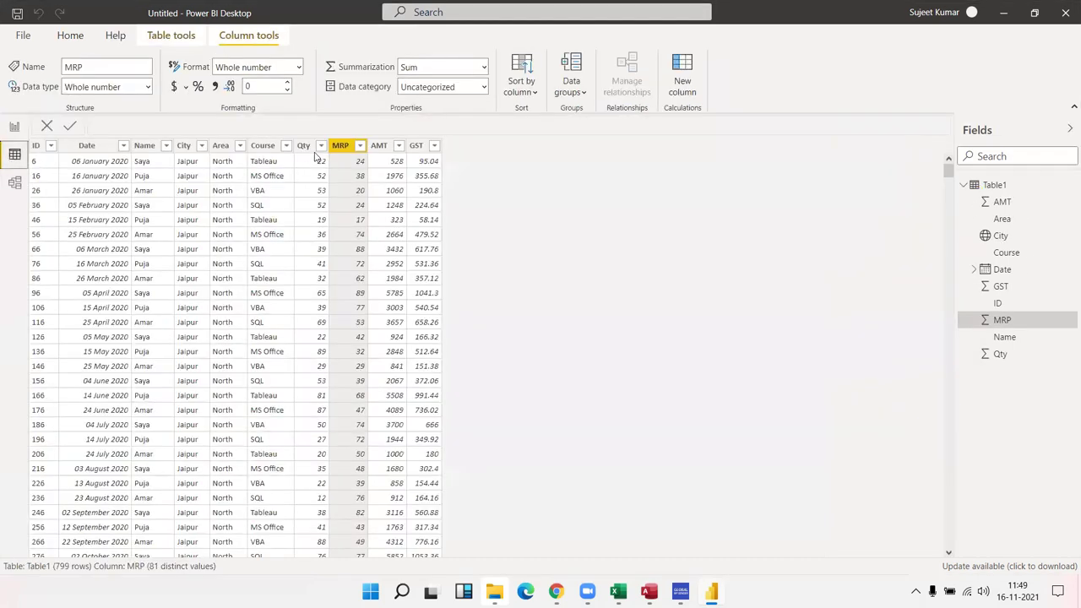
left_click(313, 149)
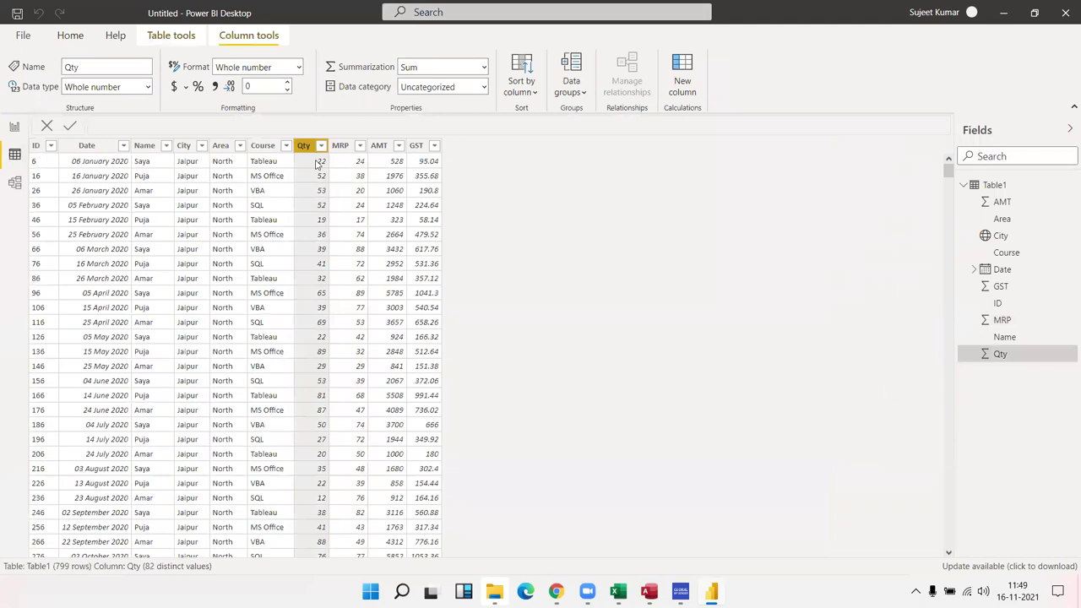
left_click(359, 167)
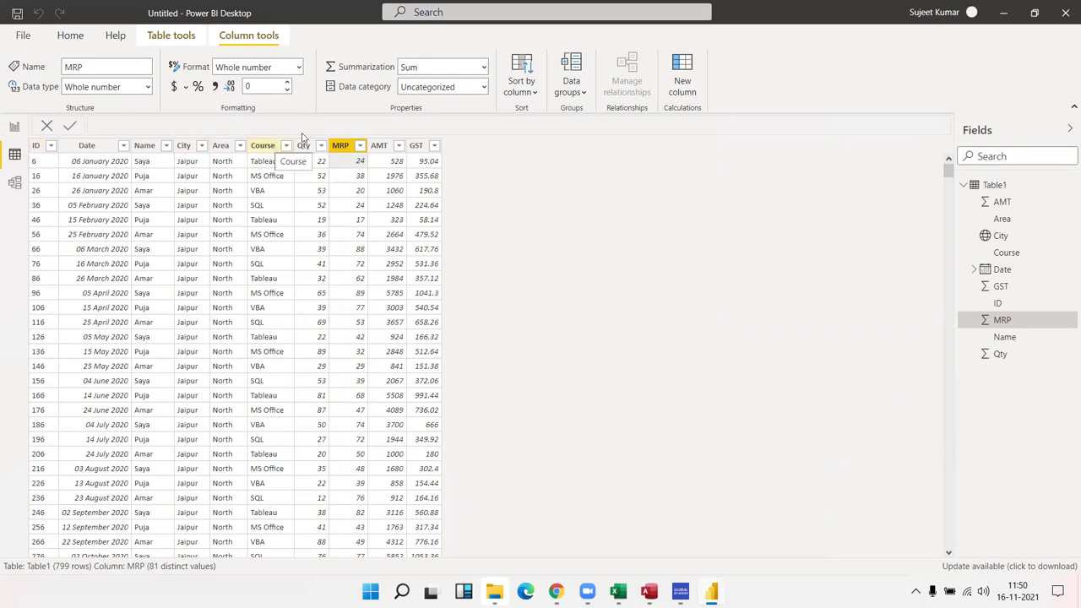
Set MRP's default summarization to Average.
left_click(485, 68)
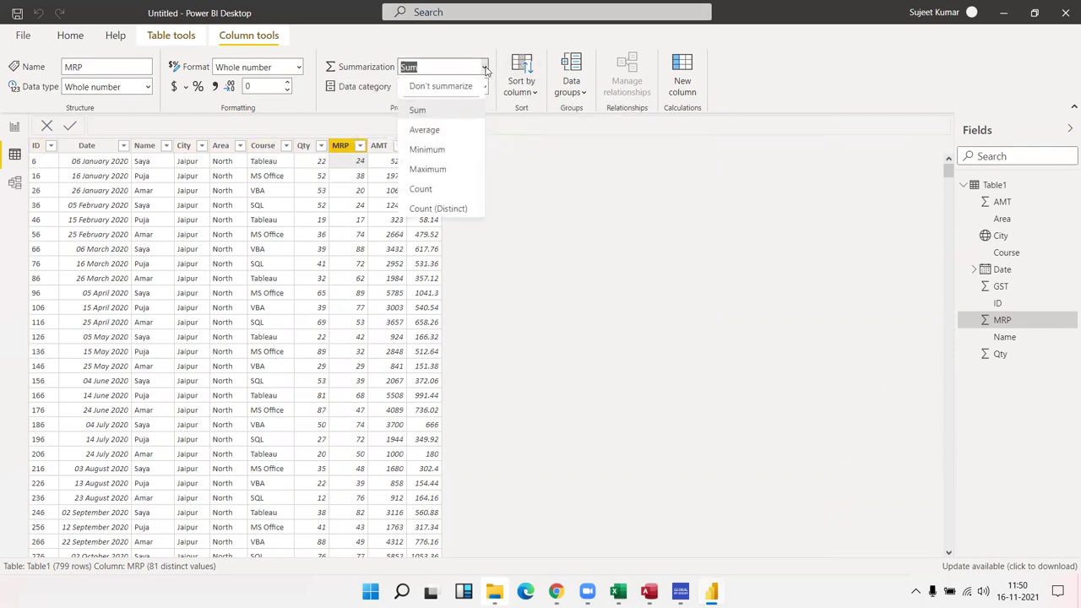
left_click(425, 130)
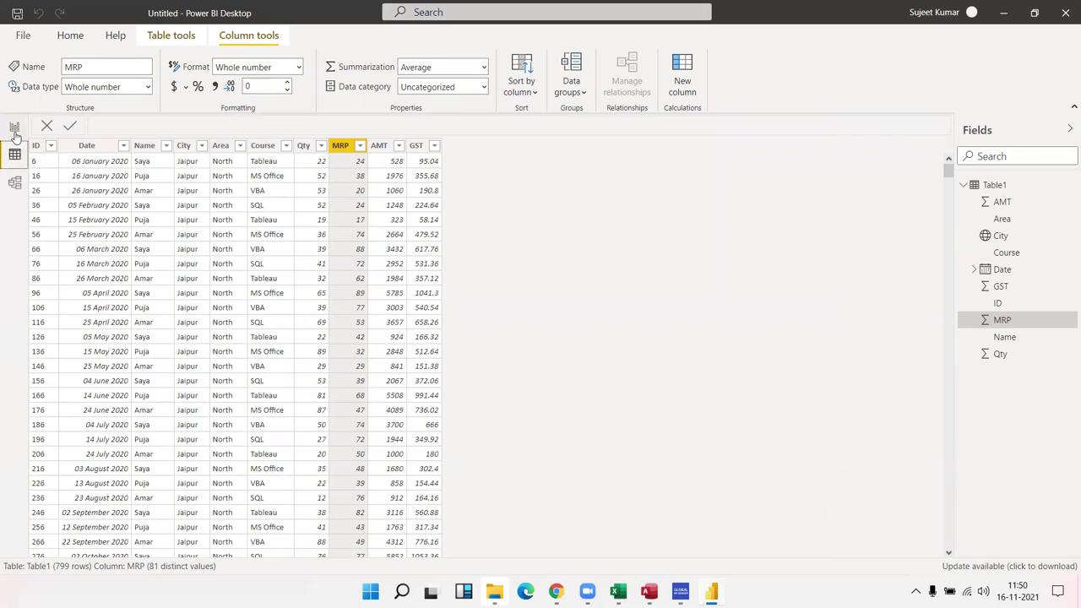
left_click(15, 127)
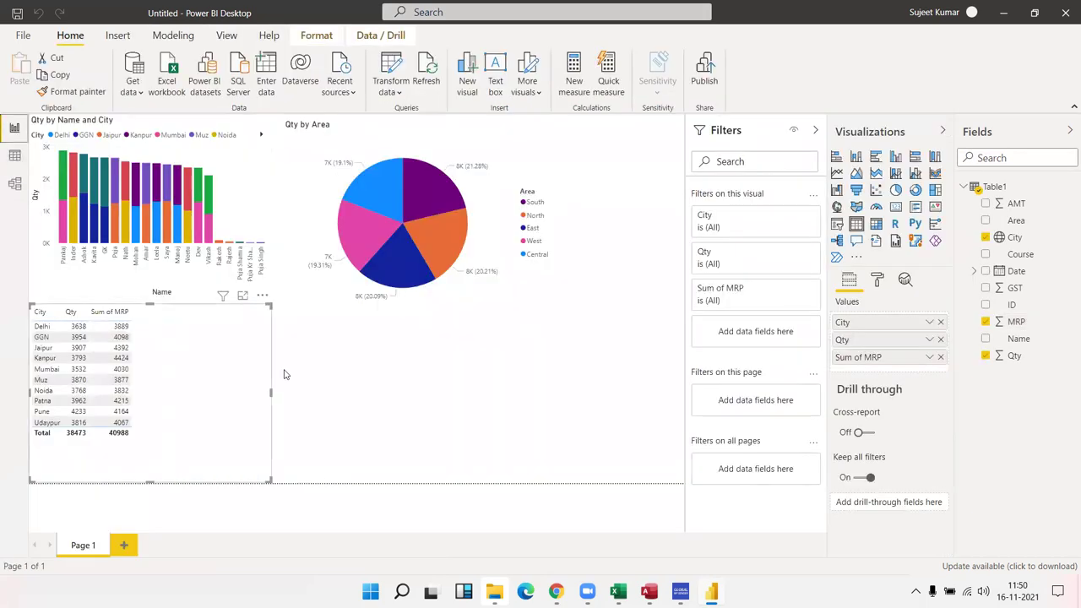
Replace Sum of MRP in the City table with MRP so it shows the average per city.
left_click(940, 357)
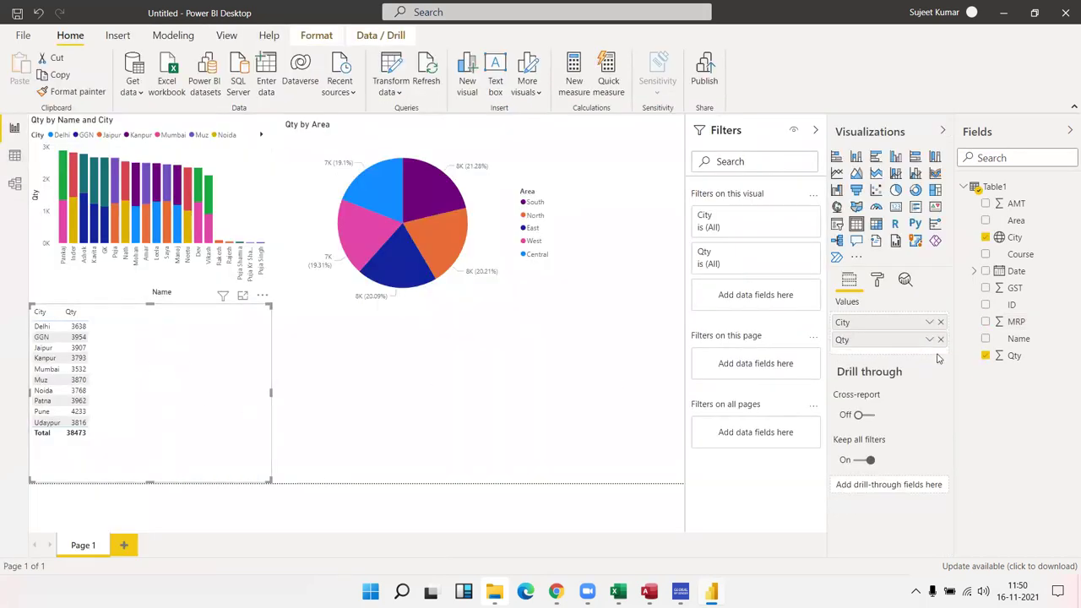
mouse_move(1017, 322)
left_mouse_down()
mouse_move(288, 361)
mouse_move(177, 356)
left_mouse_up()
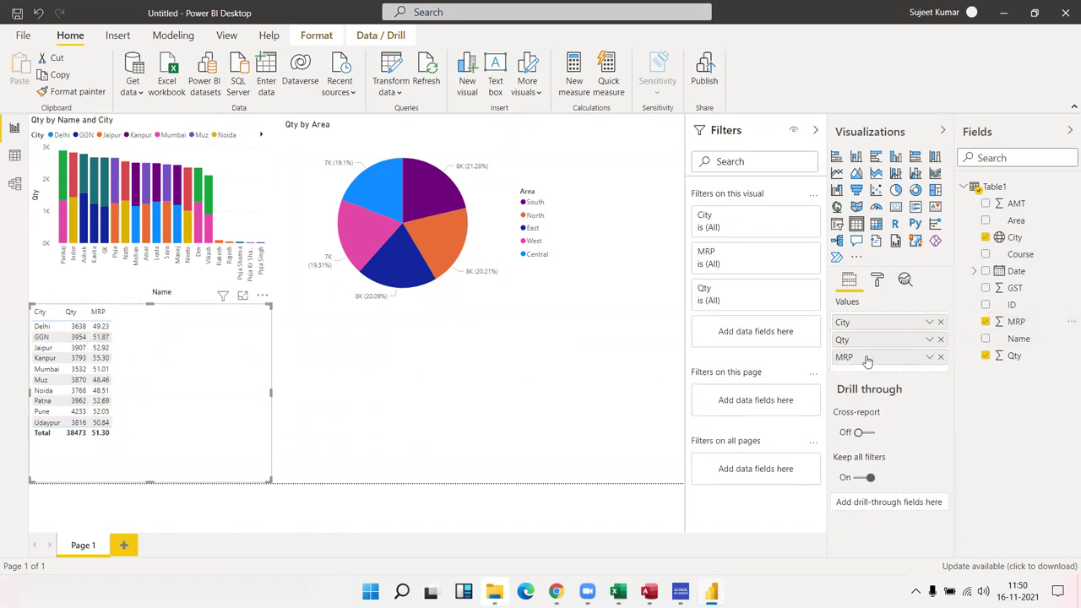
left_click(930, 358)
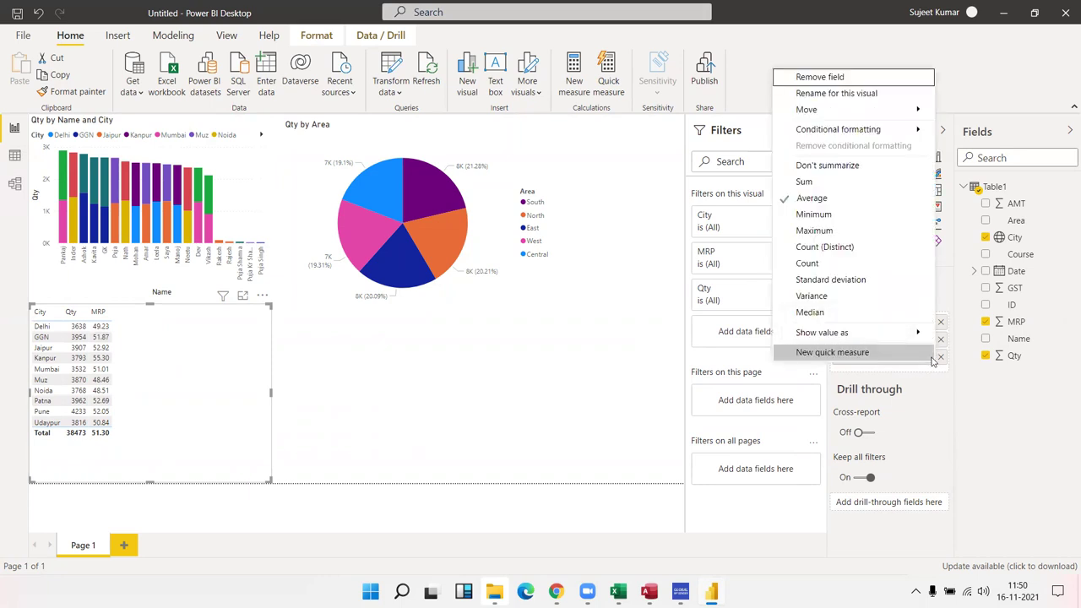
mouse_move(836, 333)
left_click(534, 333)
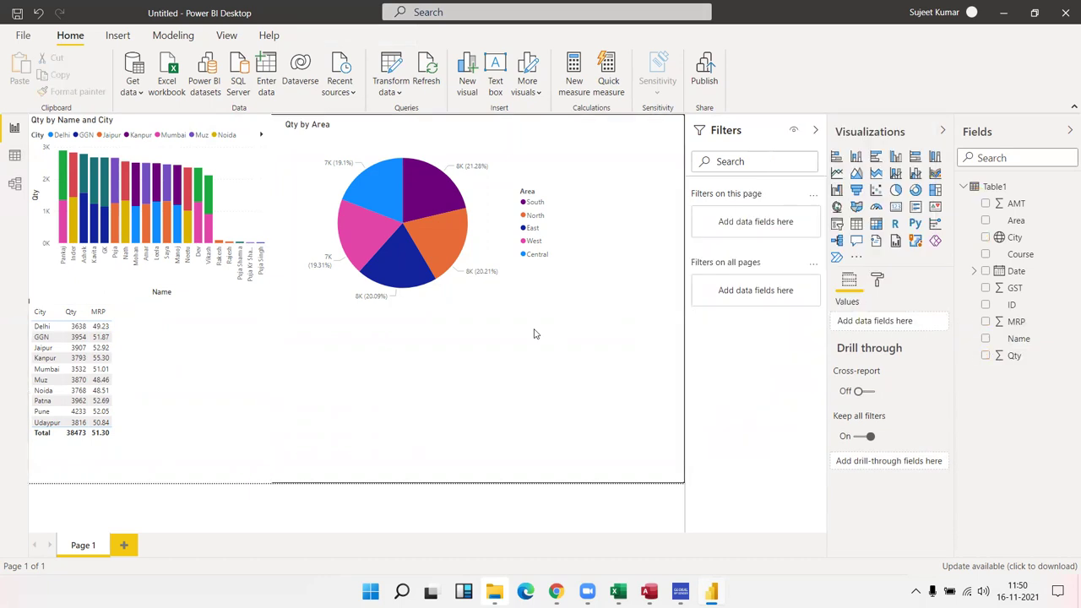
left_click(161, 359)
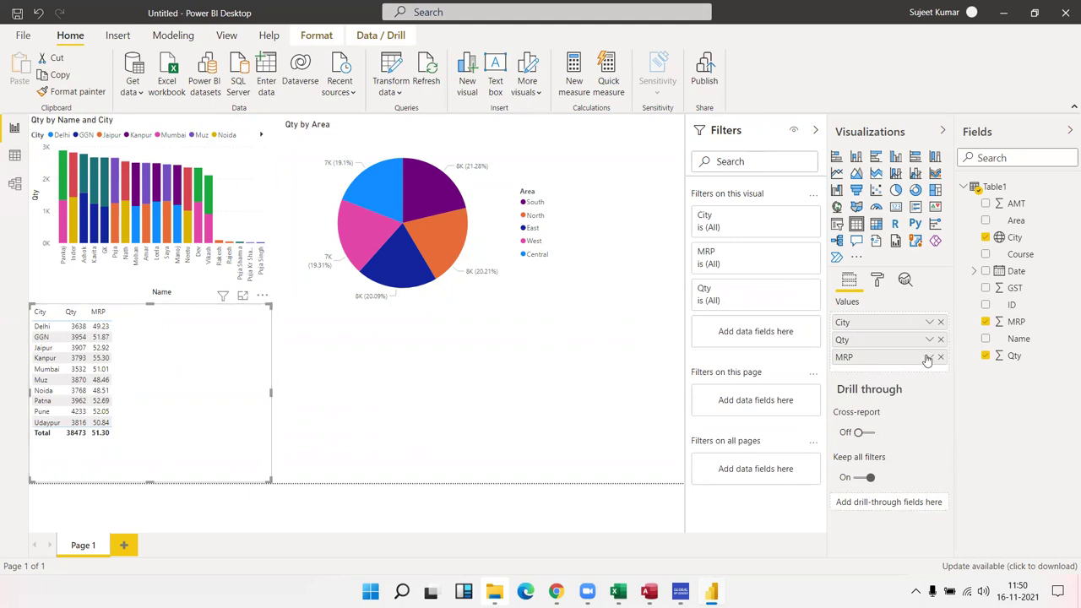
Inspect the Name column in Table1's data grid, then revisit the grid after checking the report.
left_click(15, 160)
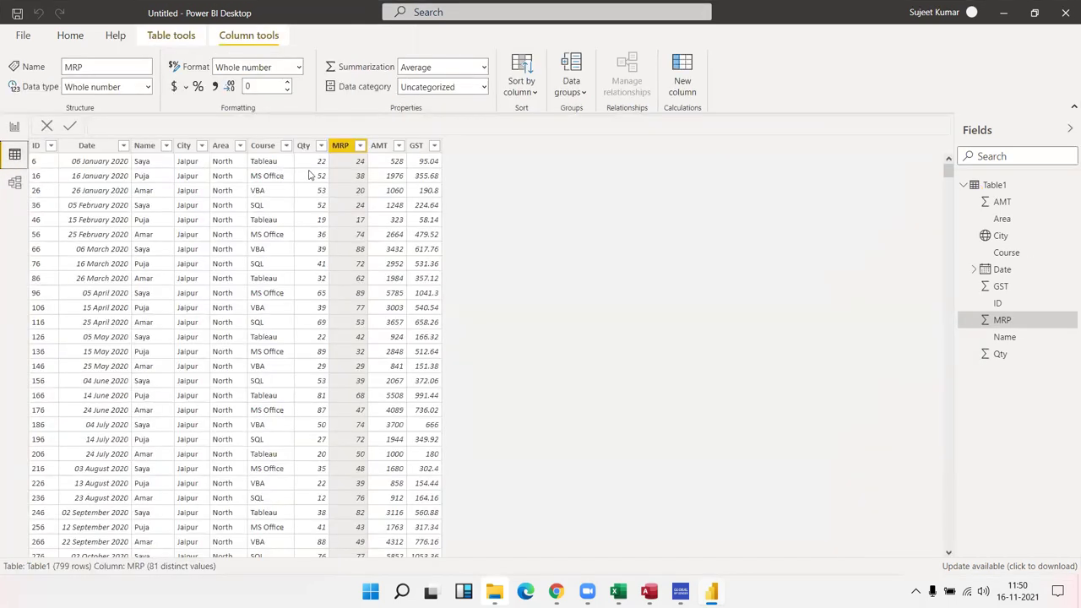
left_click(141, 169)
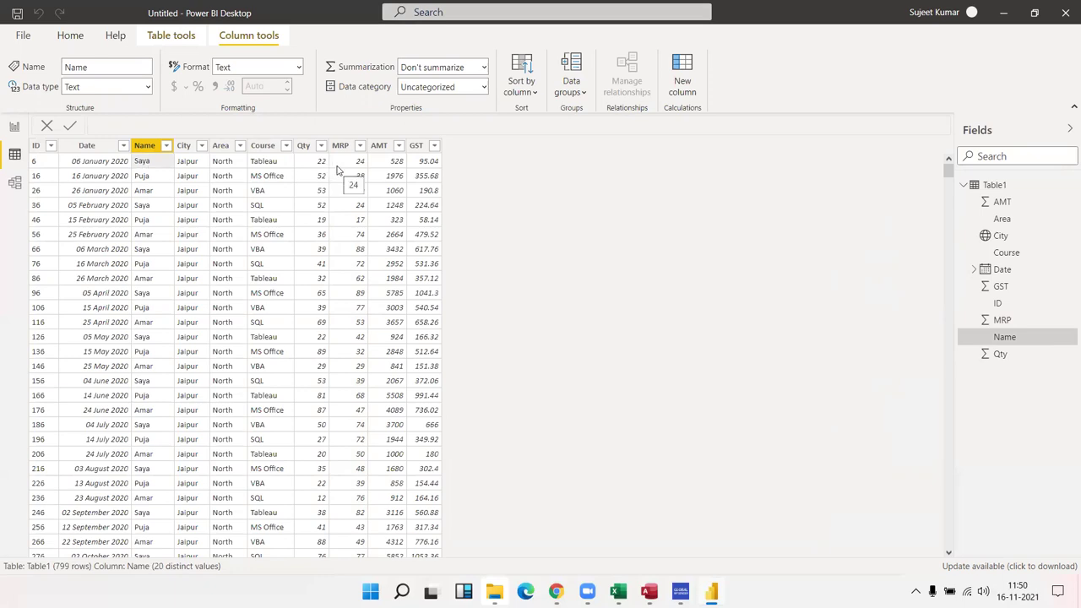
left_click(14, 128)
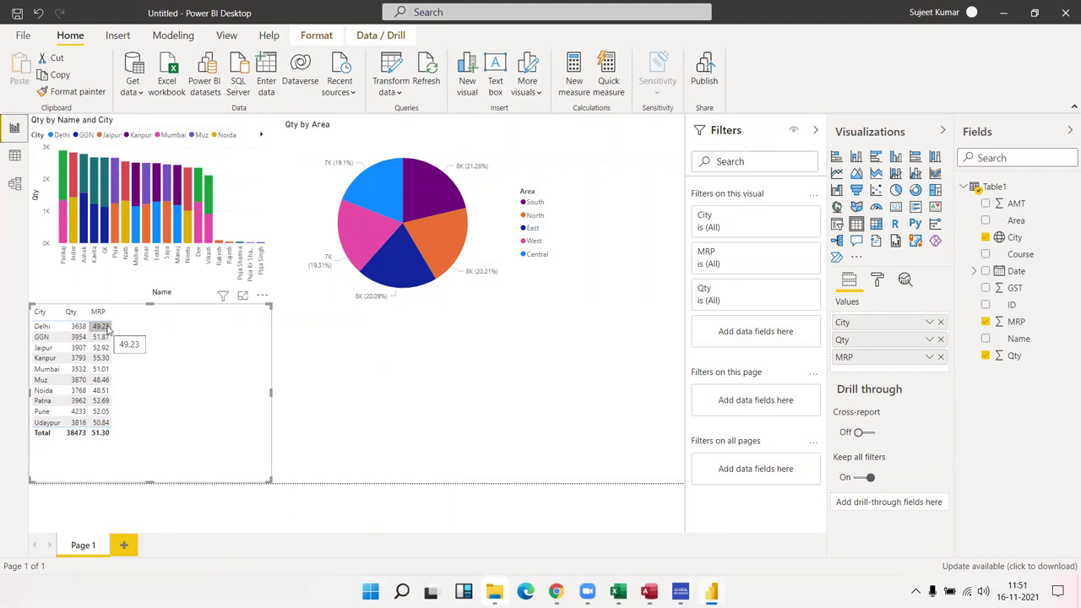
left_click(14, 155)
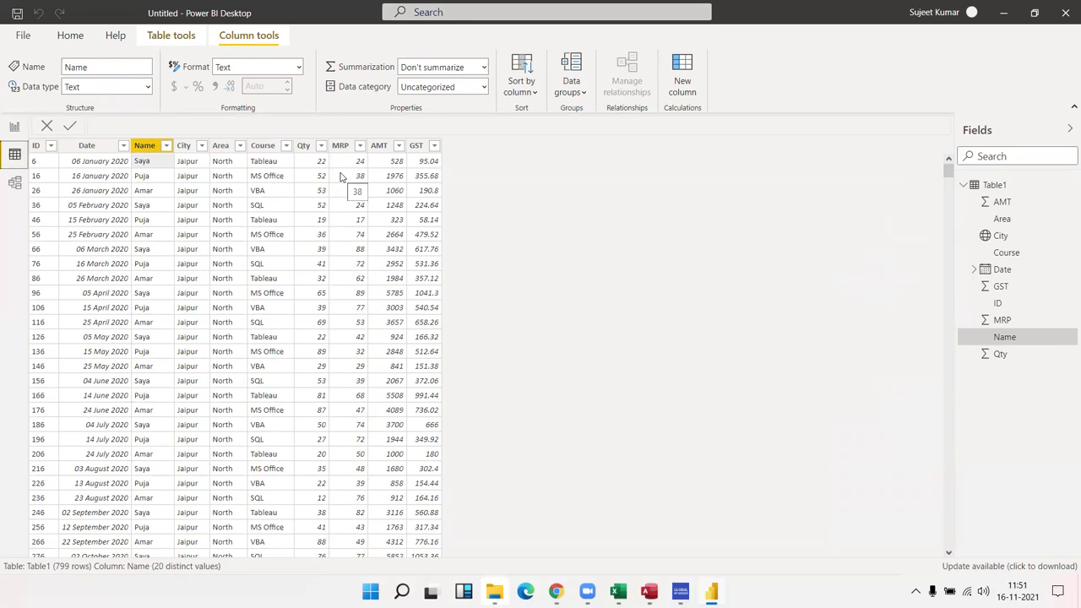
Filter Table1's Name column to a single name, leaving 53 of 799 rows.
left_click(165, 146)
left_click(195, 148)
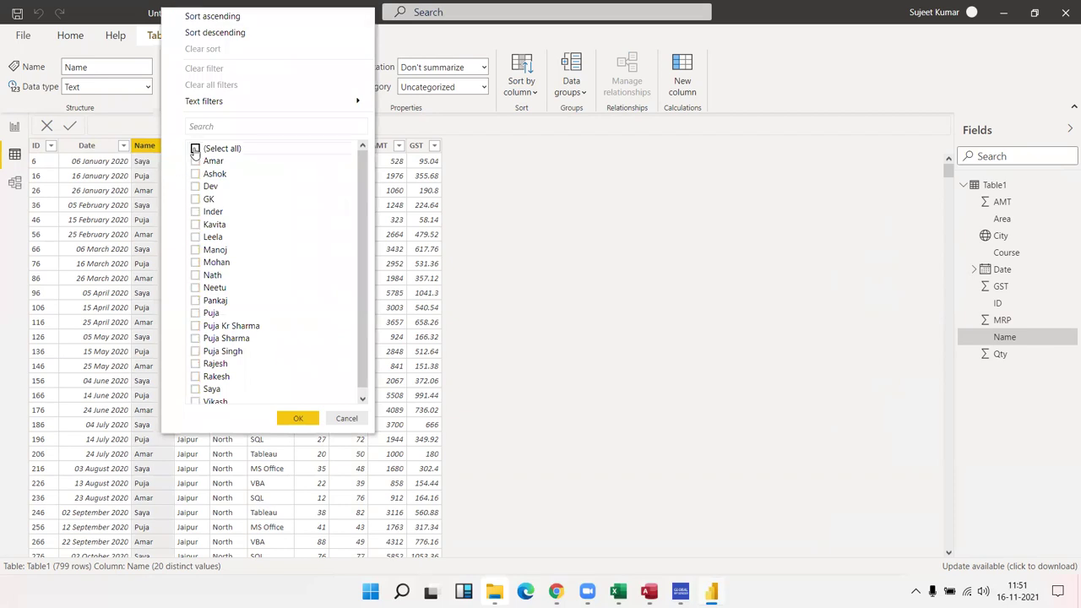
left_click(195, 390)
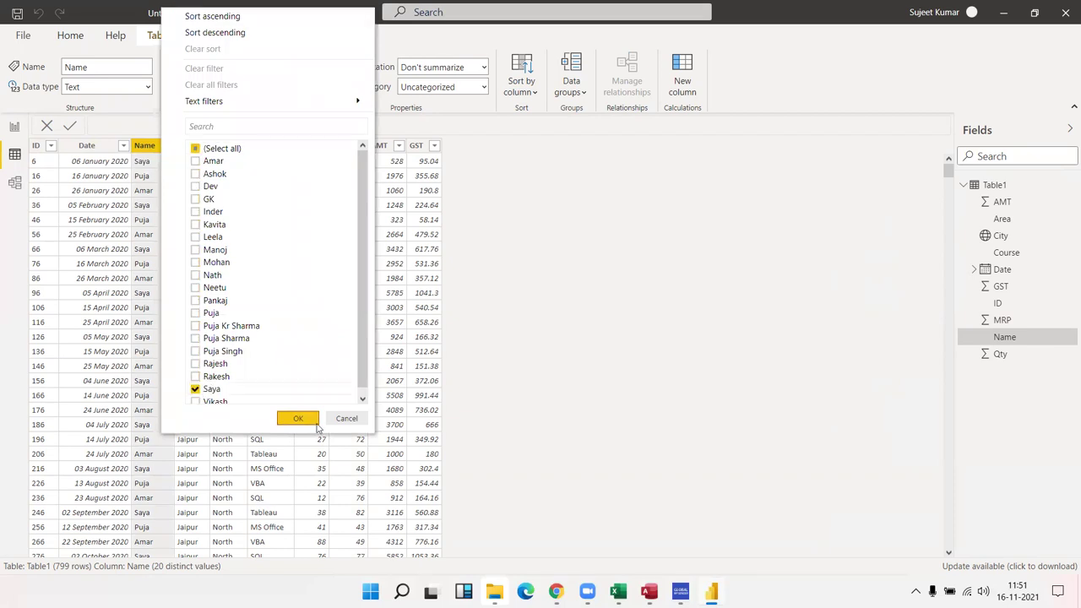
left_click(311, 420)
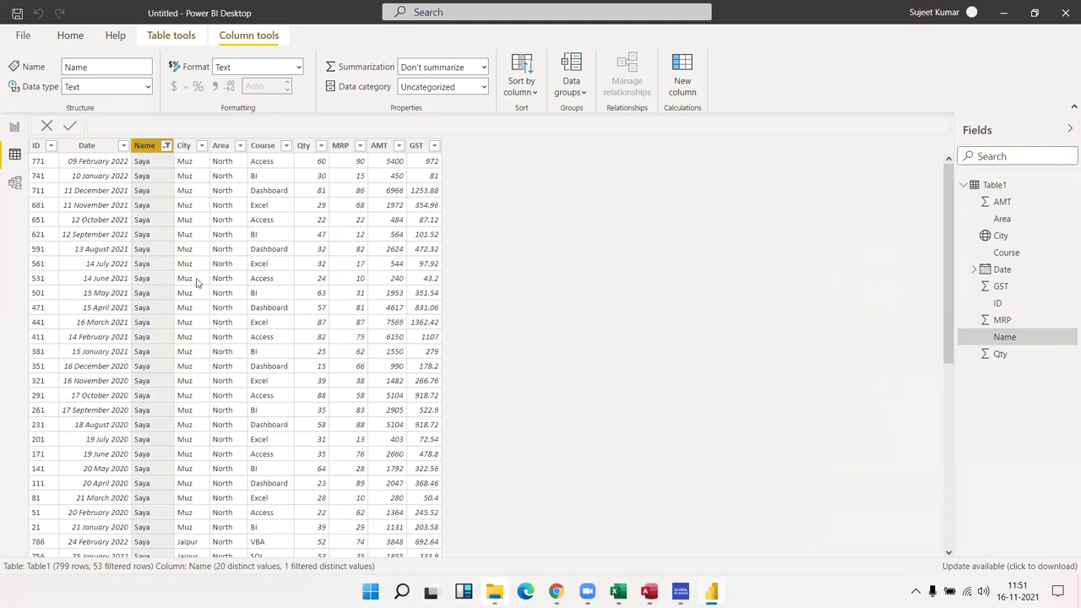
scroll(180, 305, "down", 8)
scroll(180, 306, "up", 8)
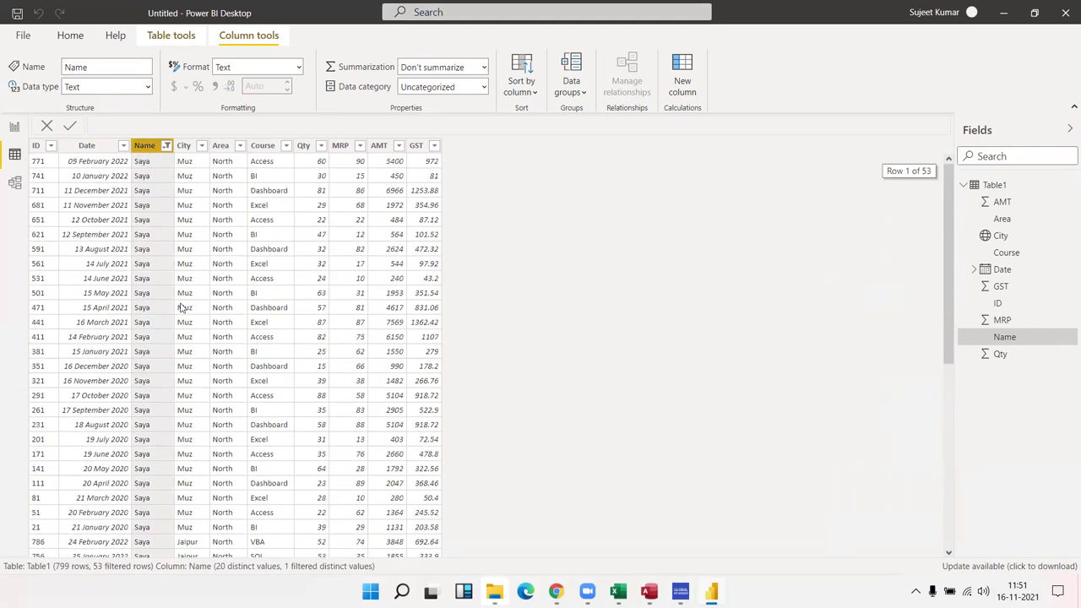
Select the MRP column, check the report canvas, then return to Data view.
left_click(342, 148)
left_click(17, 128)
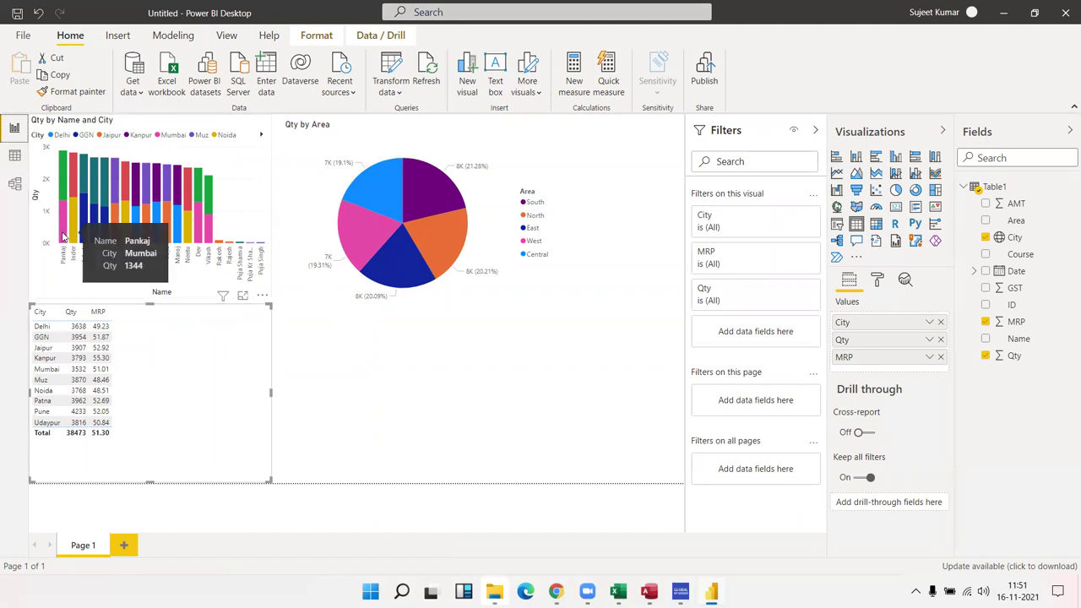
left_click(14, 155)
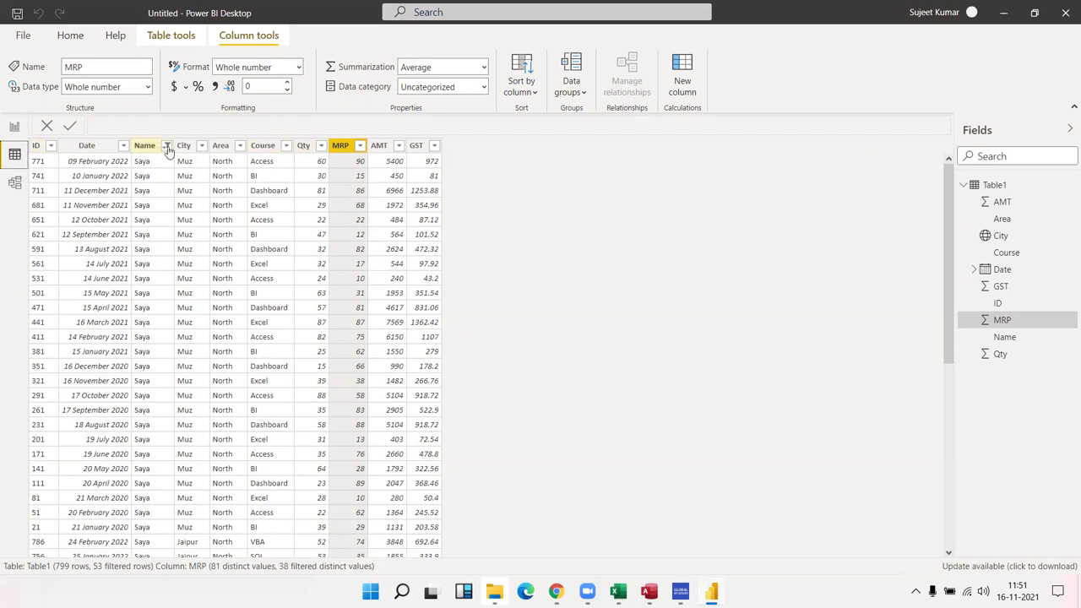
Reset the Name filter to (Select all) so all 799 rows return, then show the report page.
left_click(167, 145)
left_click(195, 149)
left_click(299, 419)
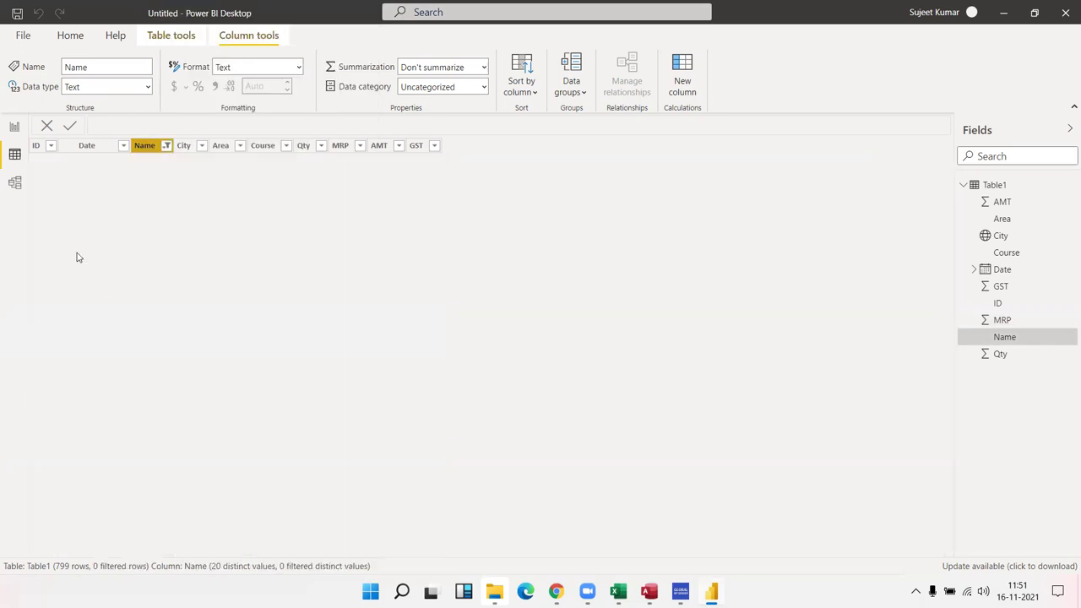
left_click(166, 147)
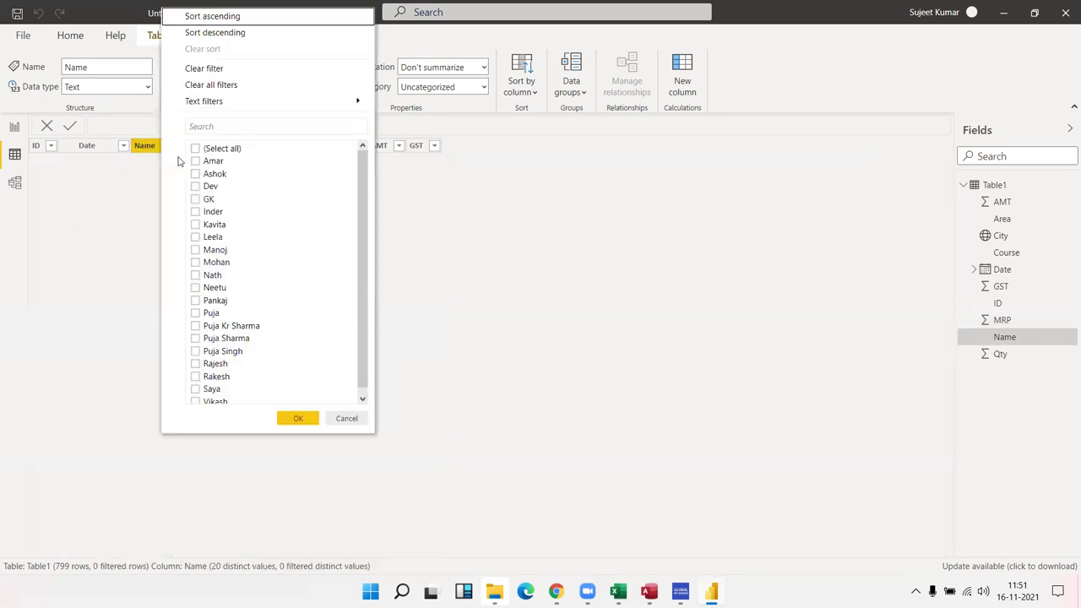
left_click(195, 149)
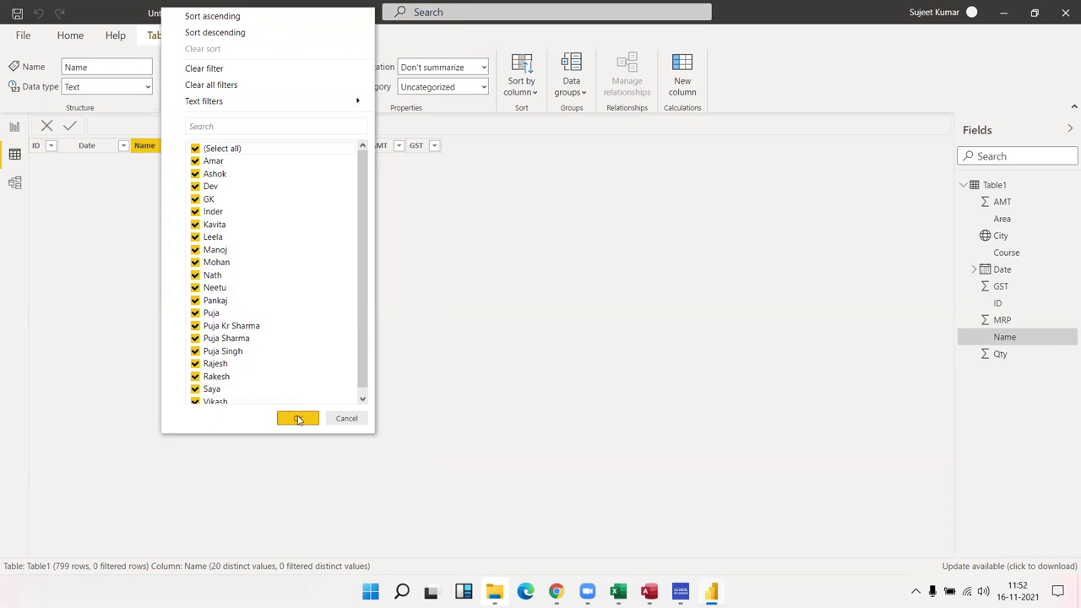
left_click(298, 418)
left_click(342, 252)
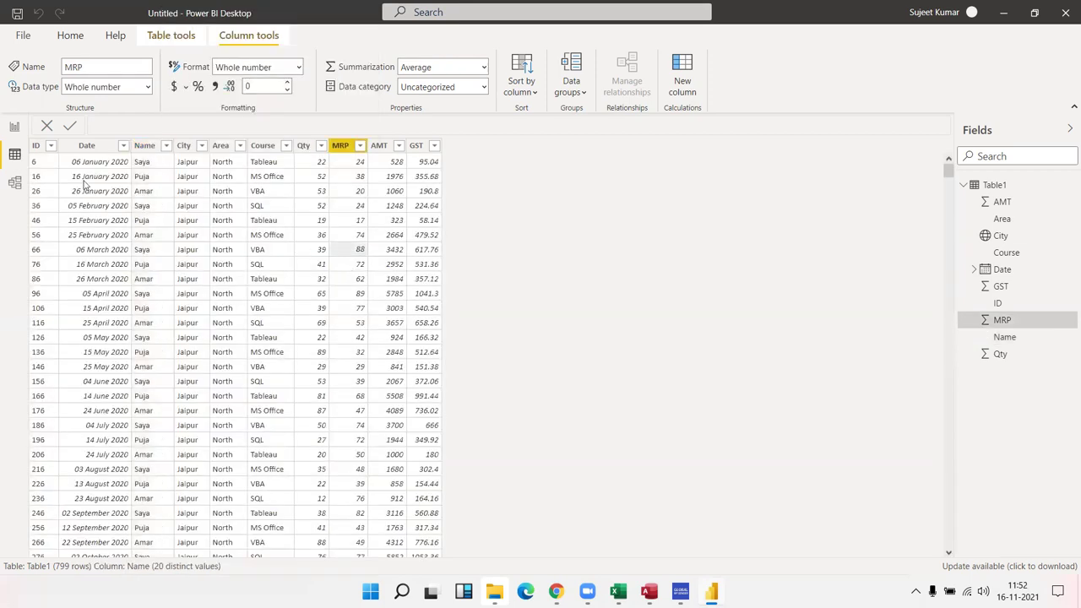
left_click(15, 127)
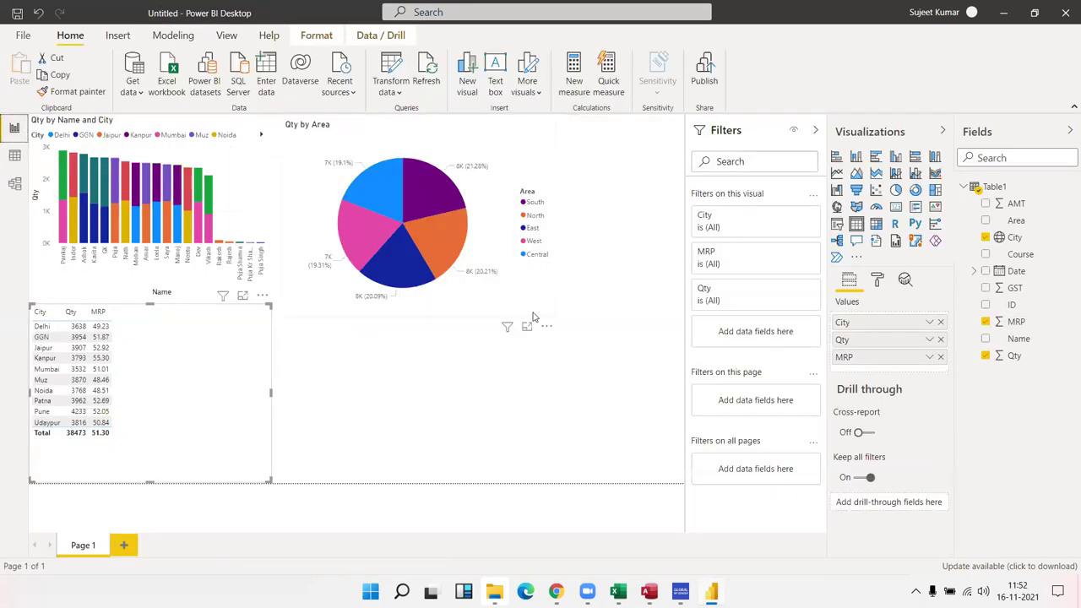
Add blank report pages Page 2 and Page 3, then go back to Page 1.
left_click(125, 546)
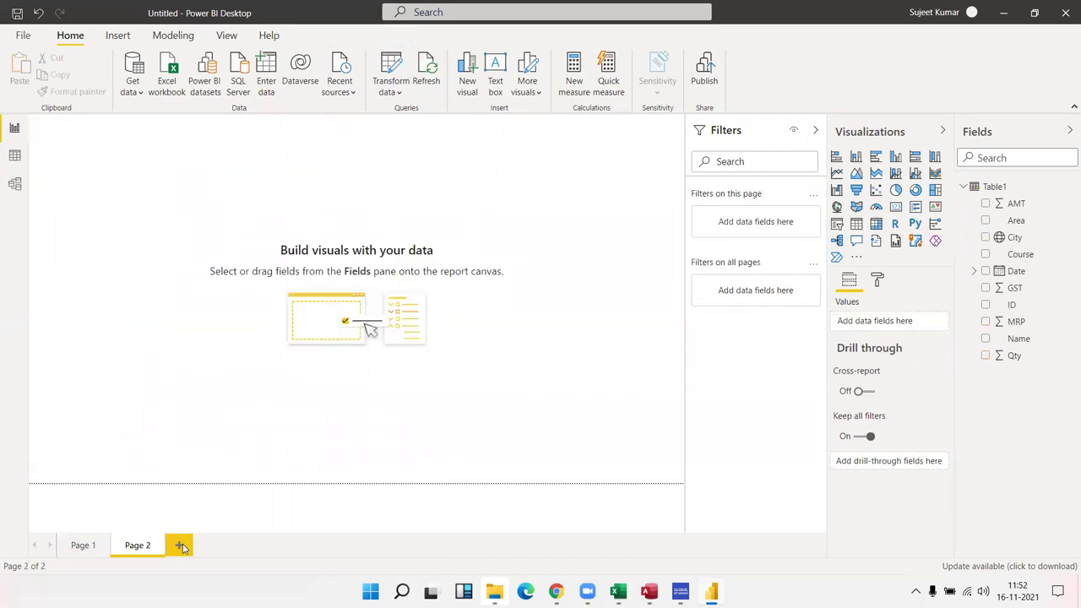
left_click(179, 545)
left_click(138, 546)
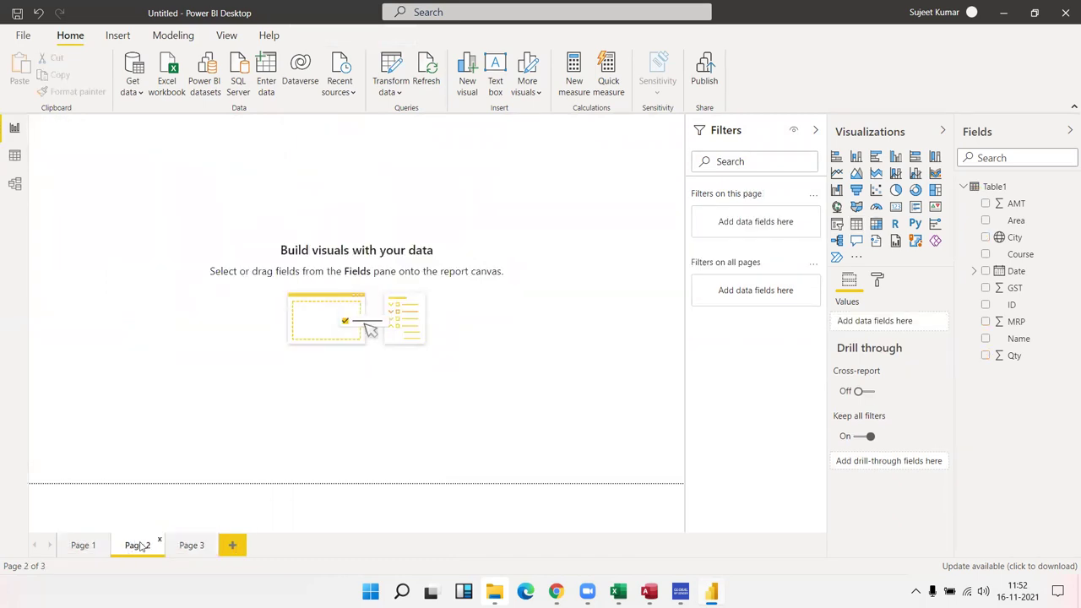
left_click(81, 545)
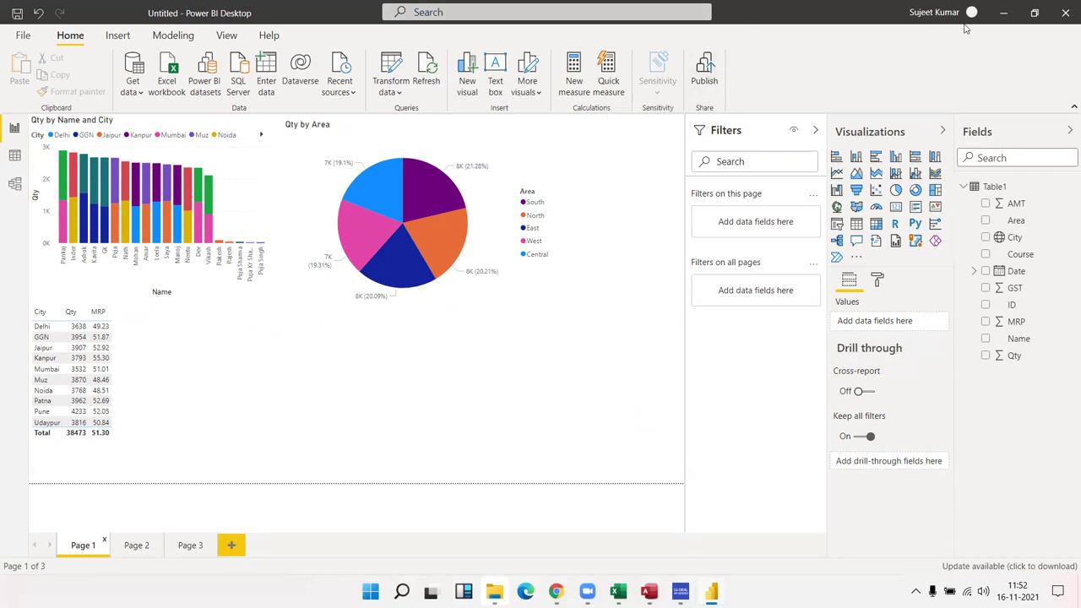
Start publishing the report with Publish on the Home ribbon.
left_click(707, 84)
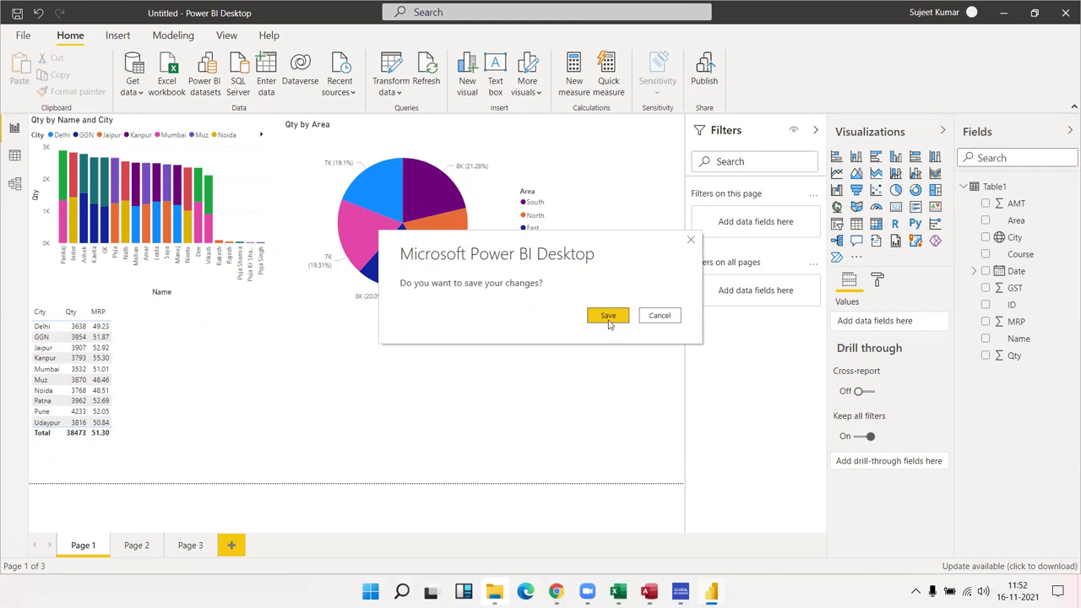
Save the report as 11.30 in the 2021 folder on Local Disk (E:).
left_click(608, 316)
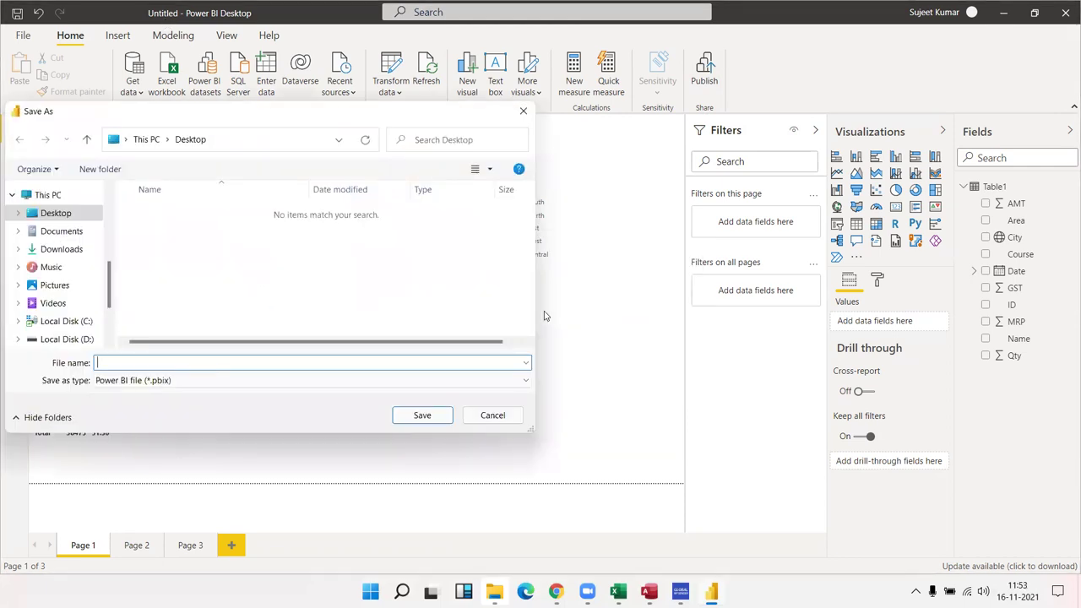
left_click(81, 338)
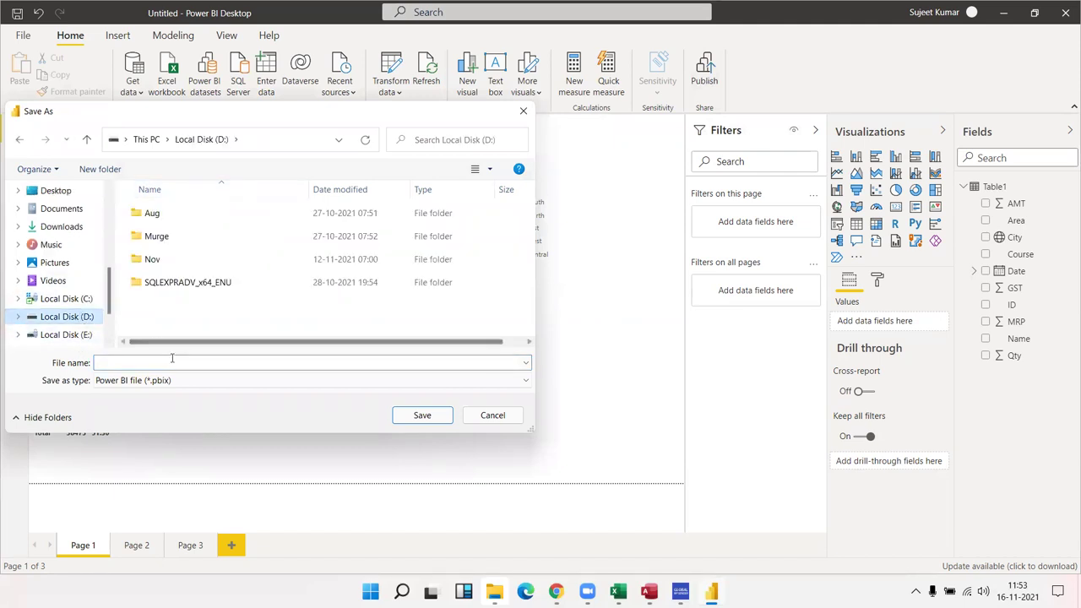
scroll(96, 333, "down", 1)
left_click(76, 299)
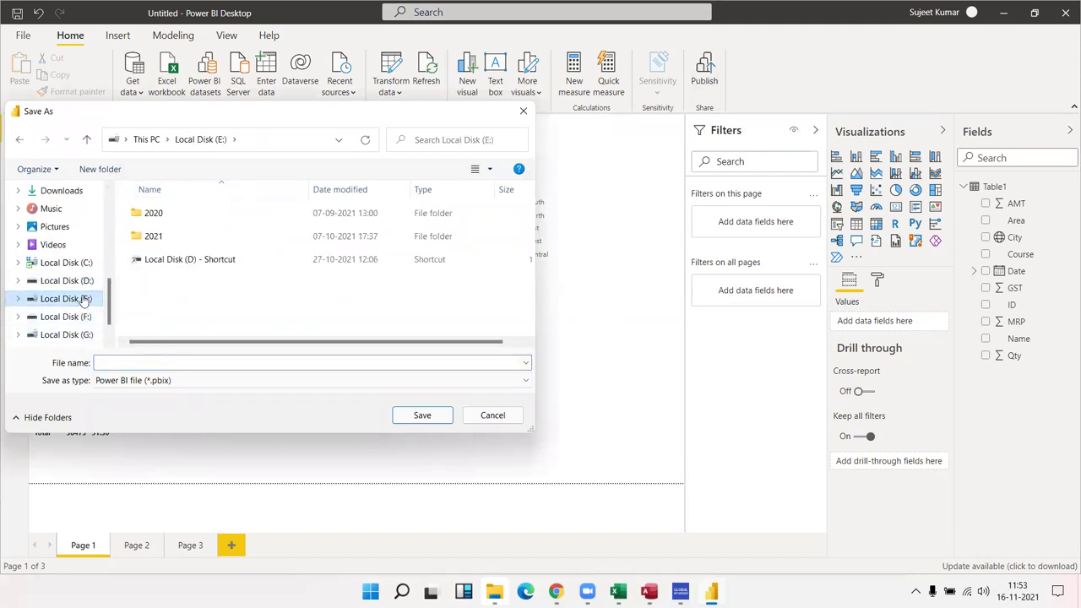
left_click(152, 239)
double_click(152, 239)
left_click(142, 362)
type("11.30")
left_click(448, 415)
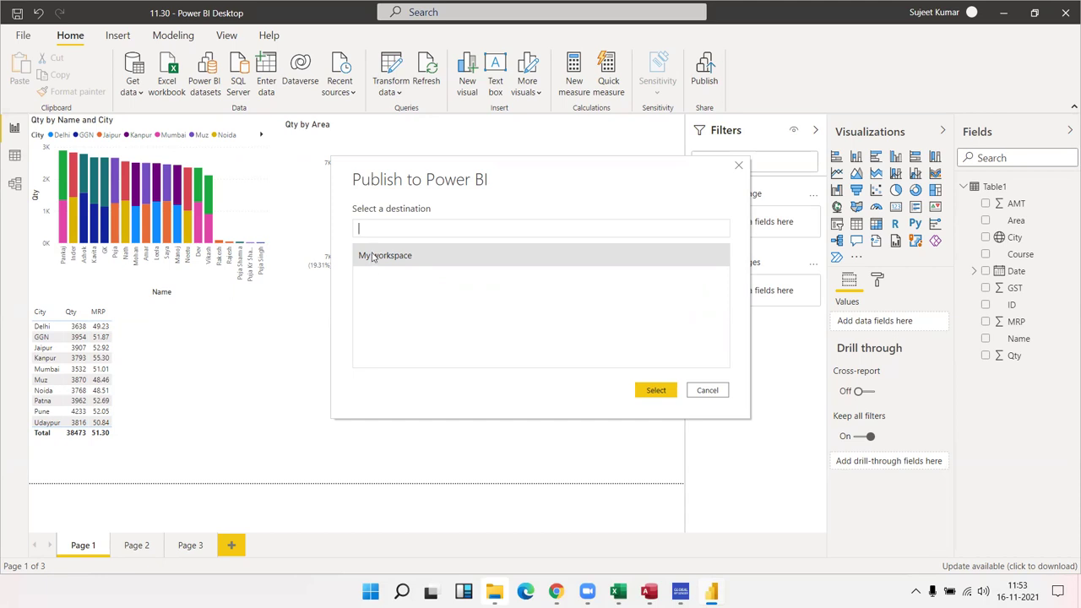
Publish 11.30 to My workspace and dismiss the Success! publishing message.
key("Escape")
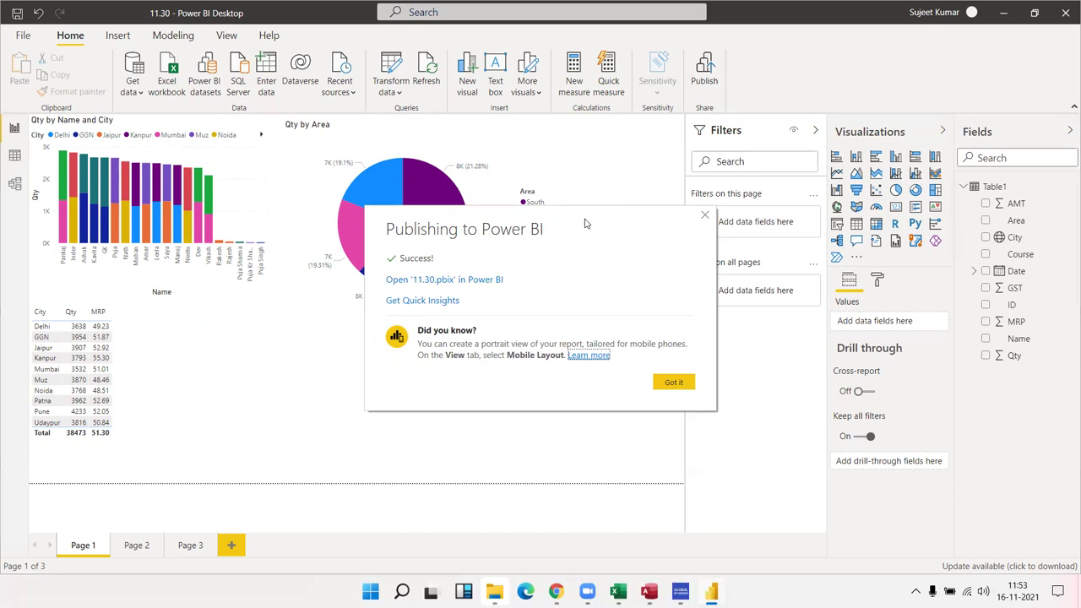
left_click_drag(585, 223, 515, 196)
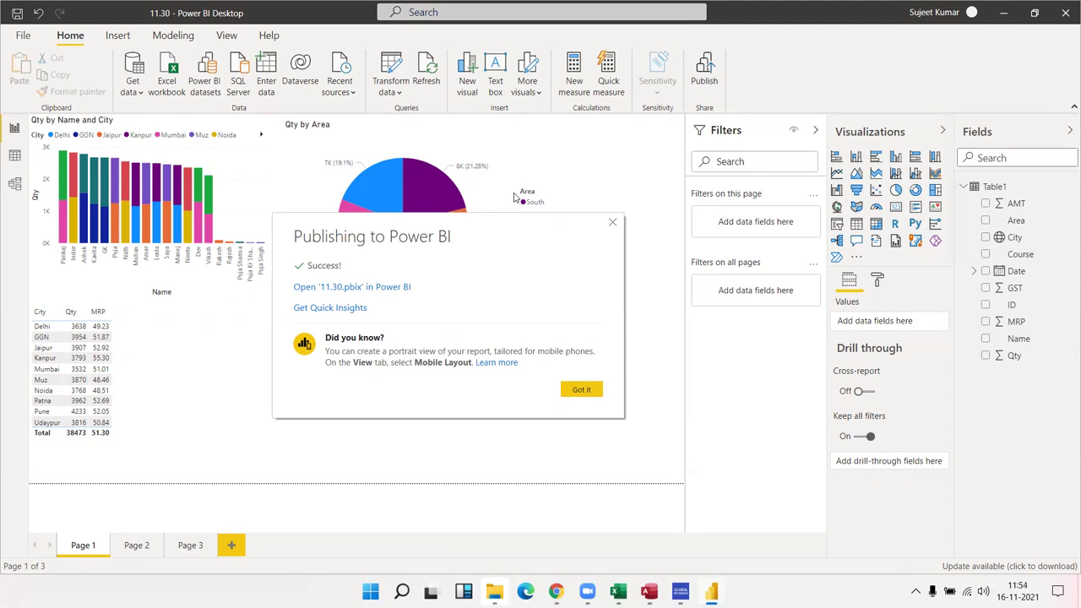
left_click(614, 224)
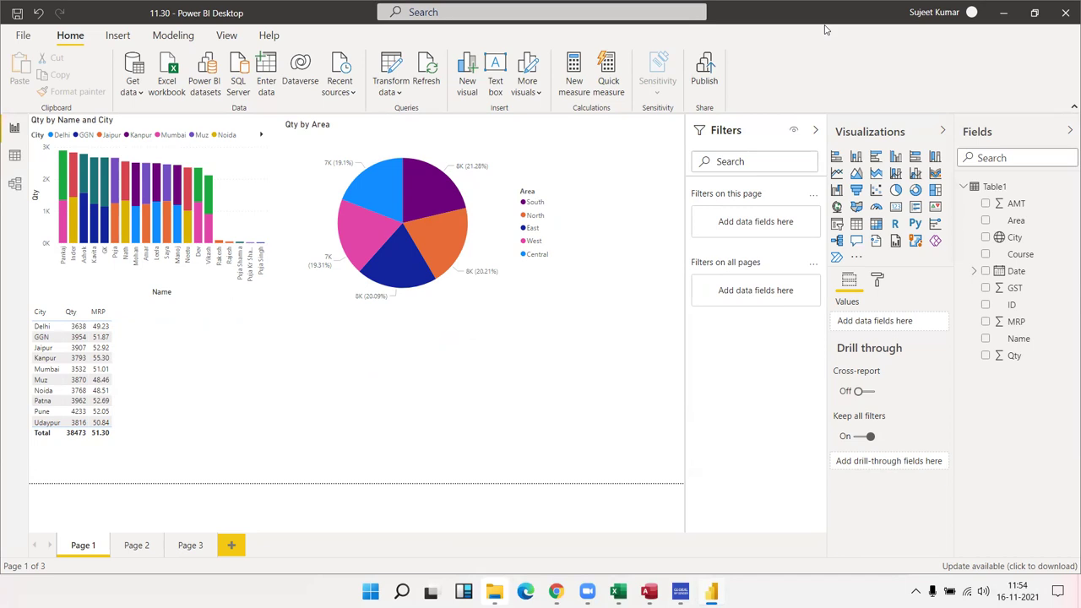
left_click(14, 154)
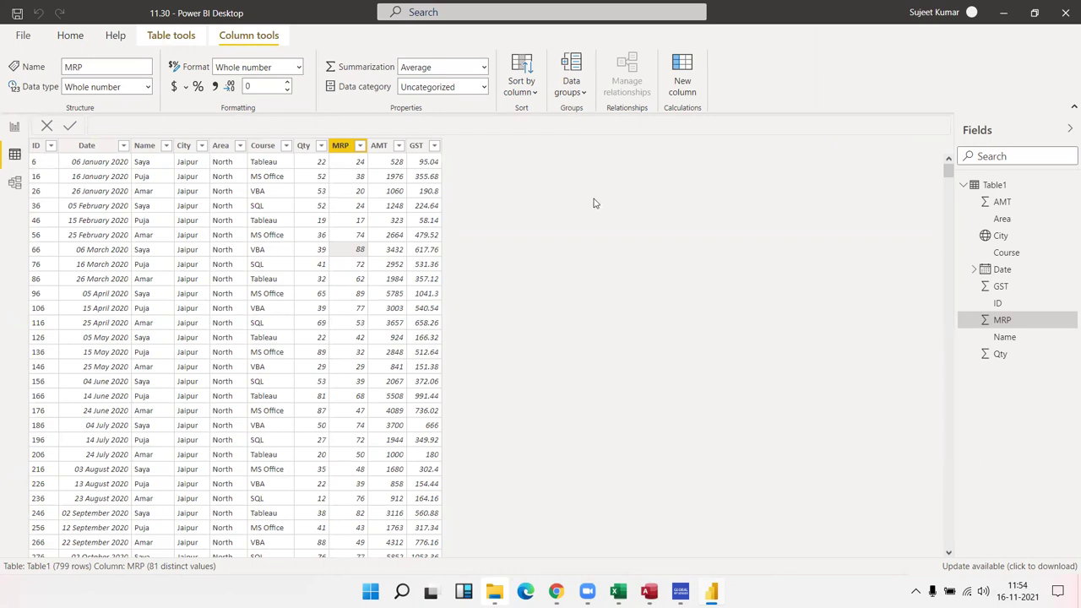
right_click(427, 149)
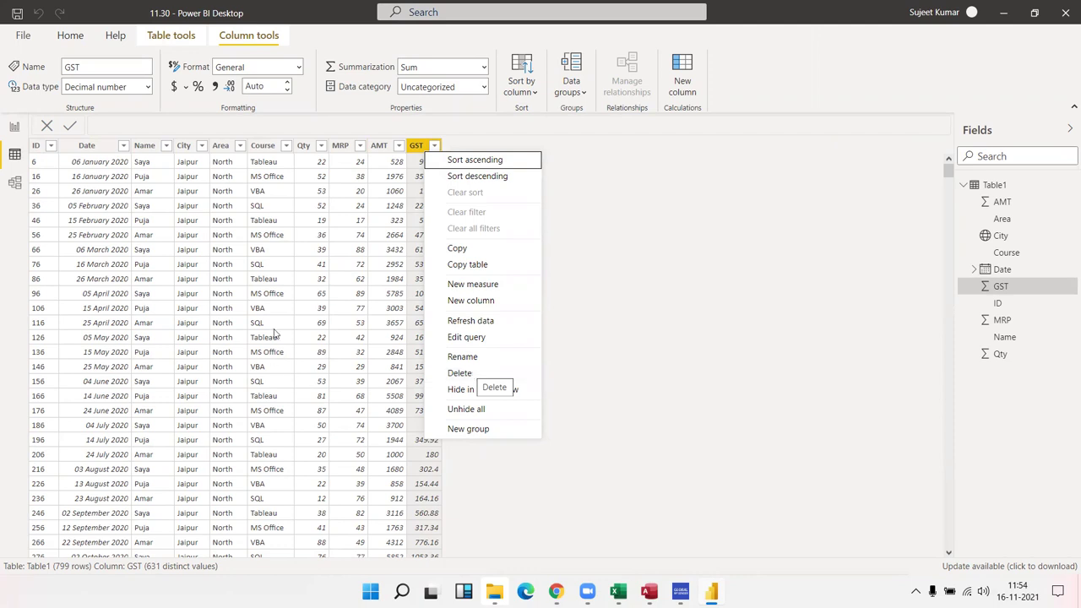
left_click(401, 201)
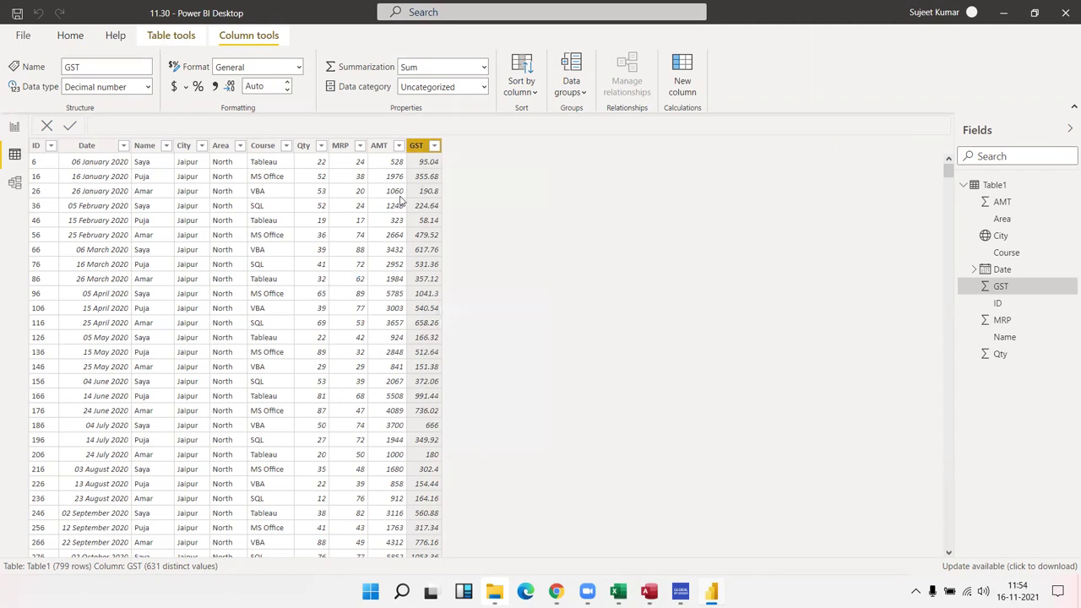
left_click(400, 202)
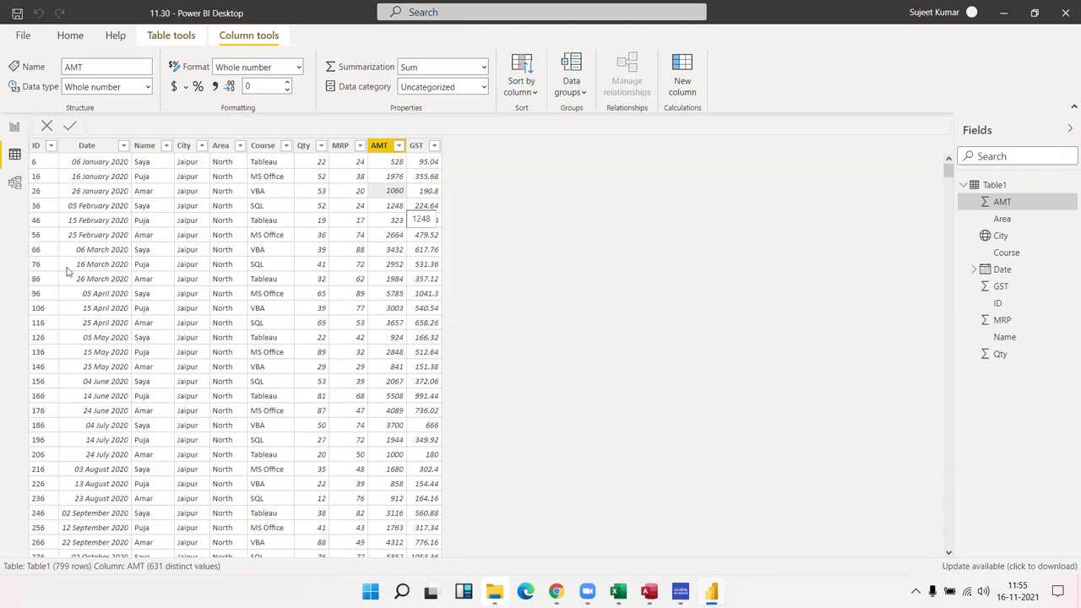
left_click(14, 126)
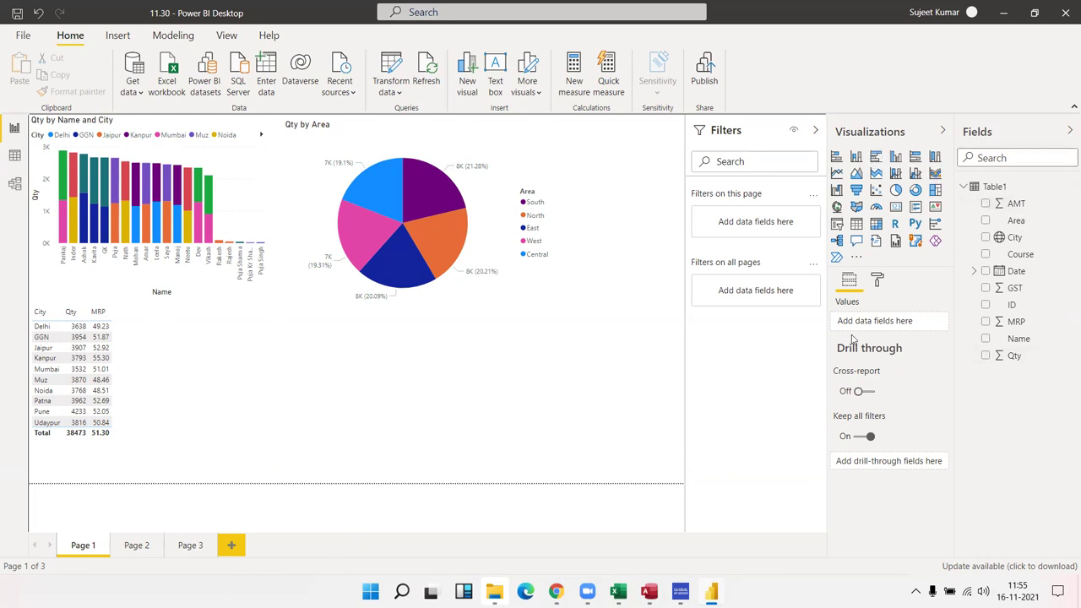
Add an Area filter on this page set to East, then remove it again.
left_click(878, 284)
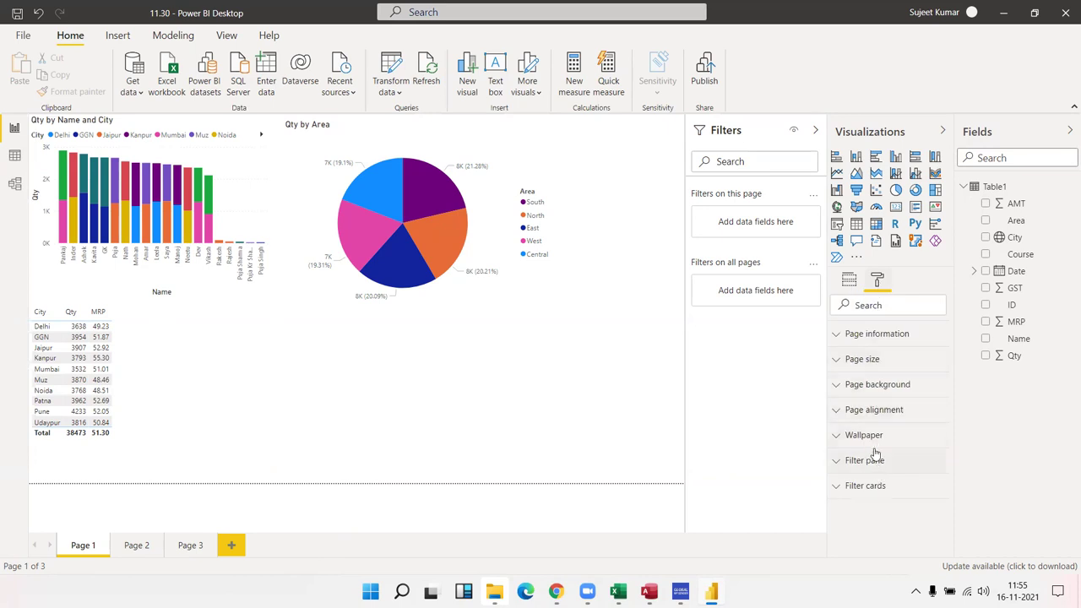
left_click(545, 354)
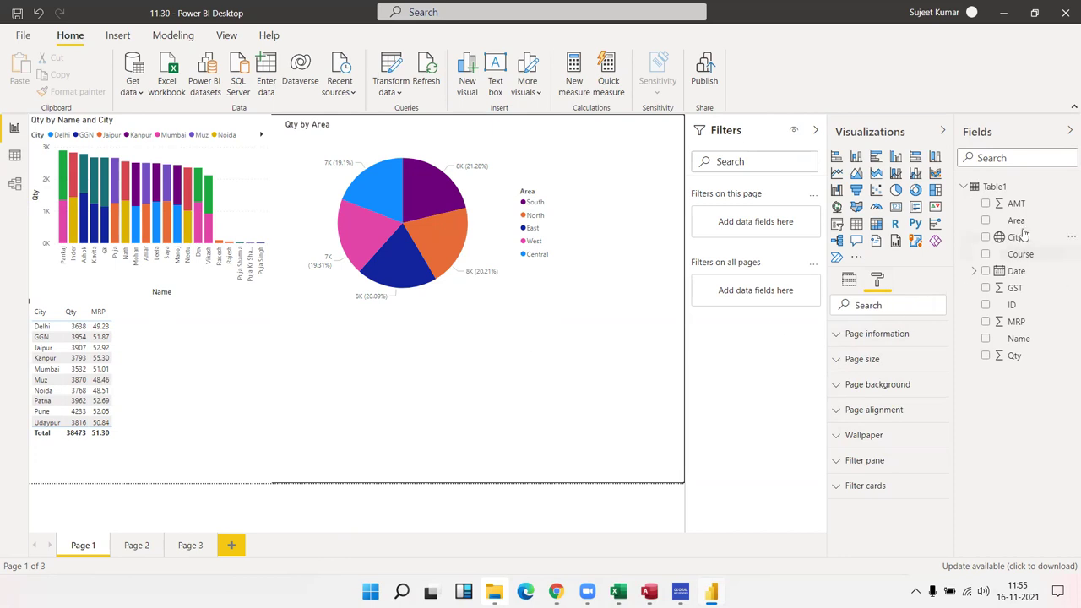
mouse_move(1017, 221)
left_mouse_down()
mouse_move(757, 260)
mouse_move(743, 222)
left_mouse_up()
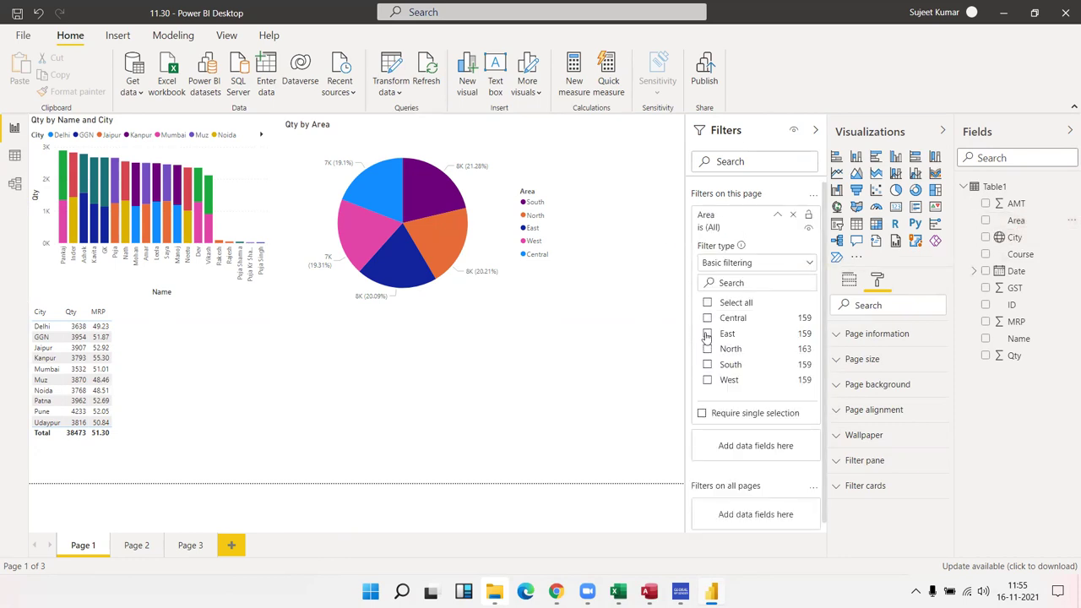
left_click(707, 333)
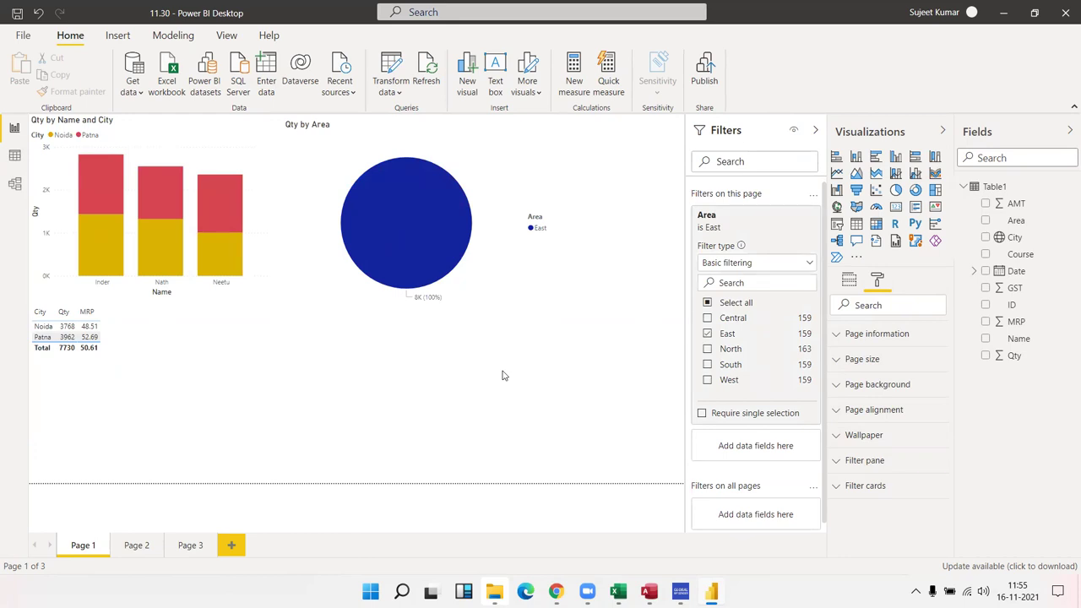
mouse_move(777, 220)
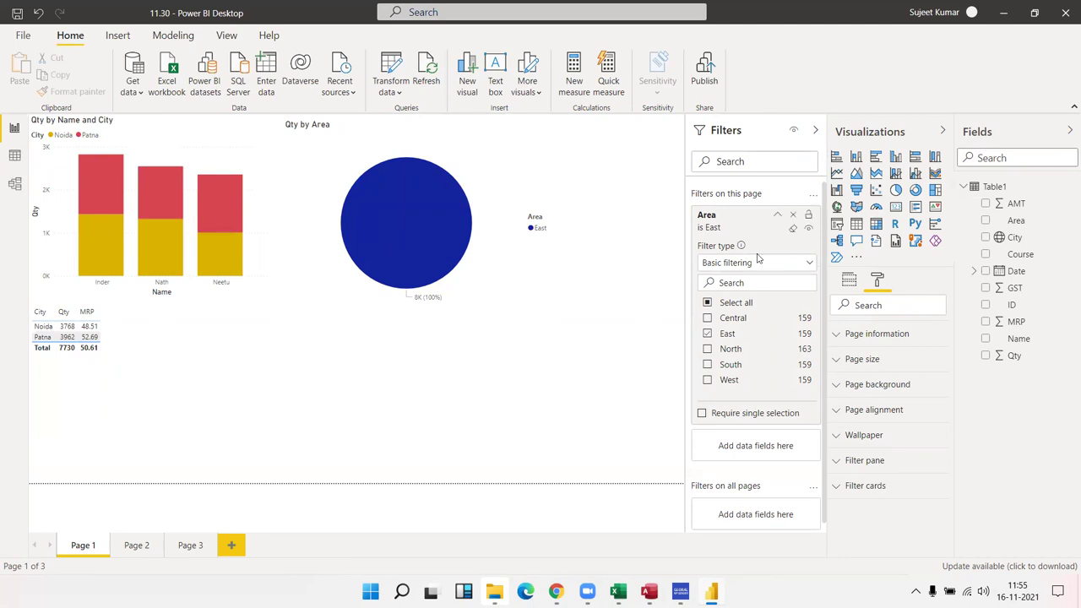
left_click(793, 215)
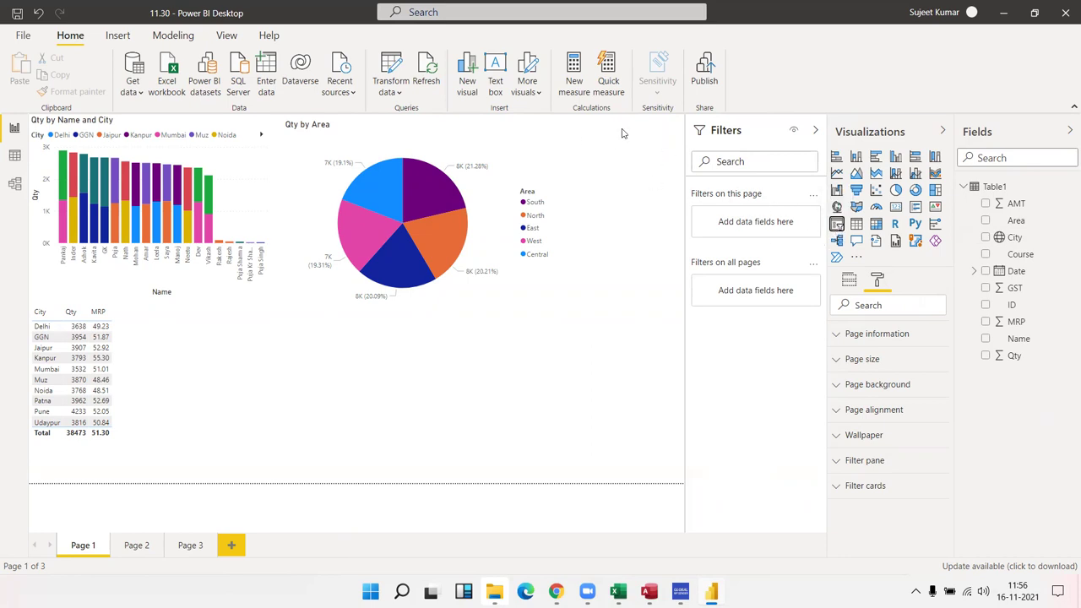
Create a new slicer visual populated with the Area field.
left_click(853, 282)
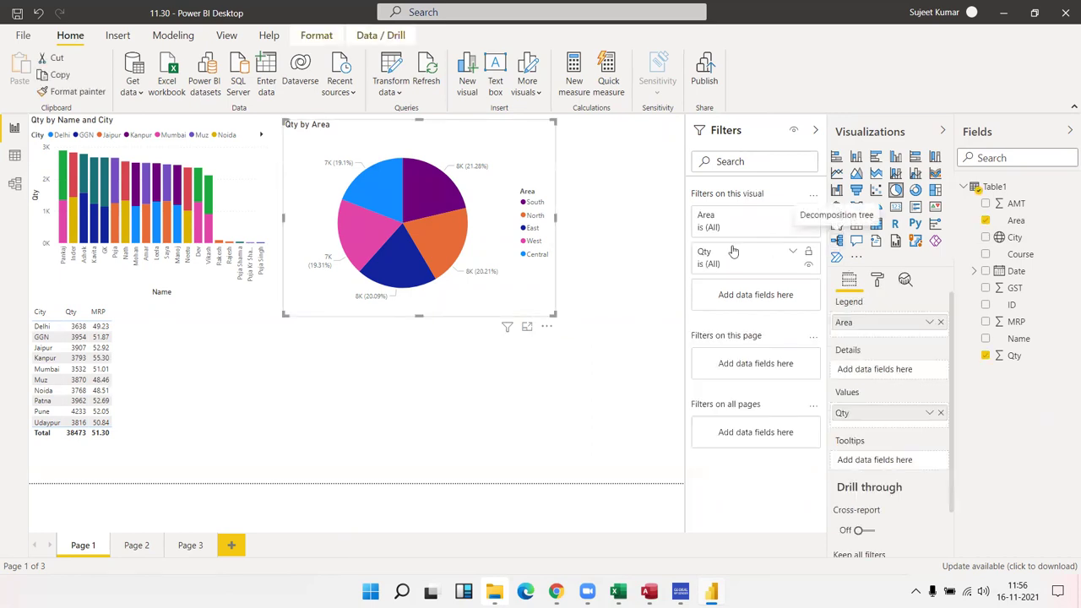
left_click(533, 395)
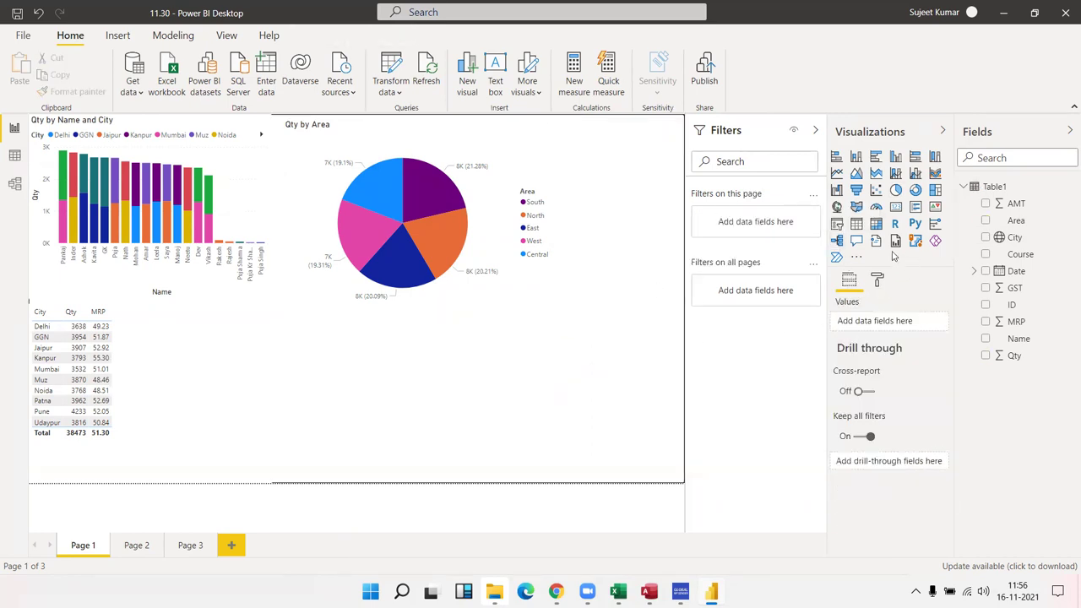
left_click(837, 226)
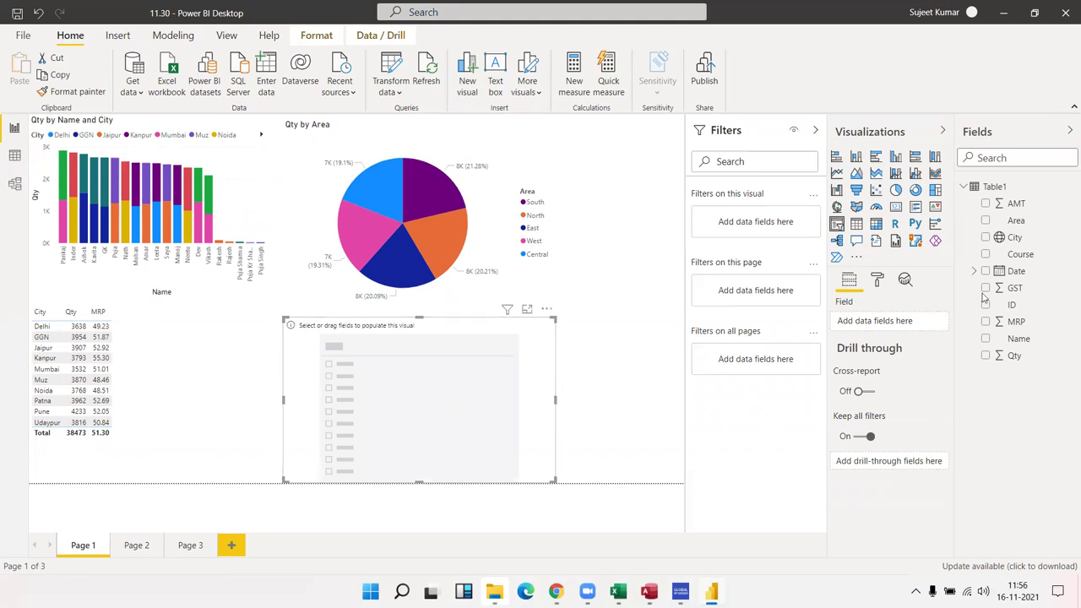
left_click_drag(1017, 221, 428, 414)
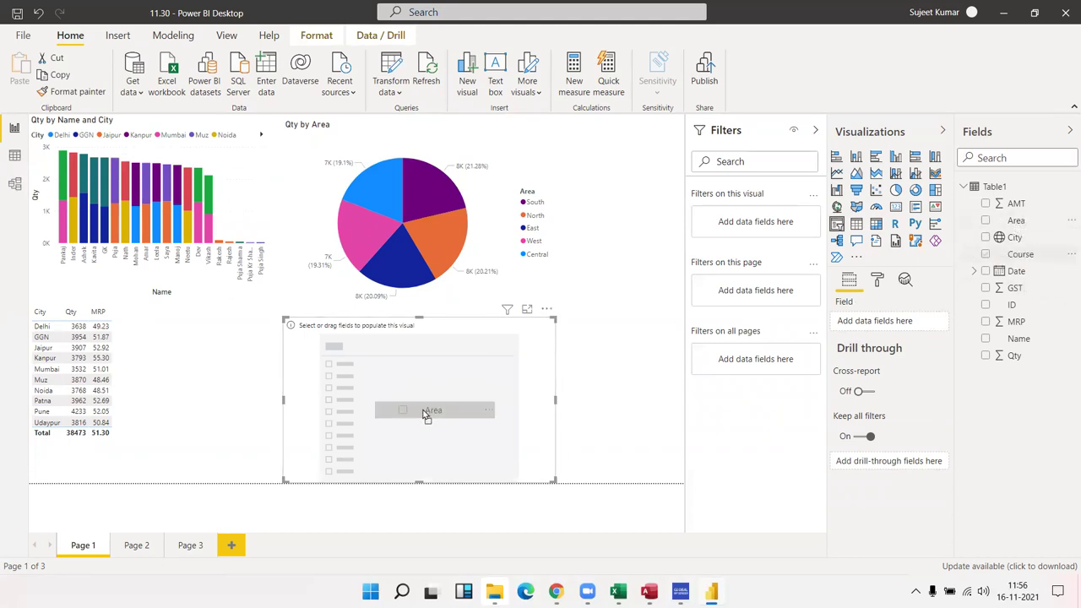
left_click(547, 309)
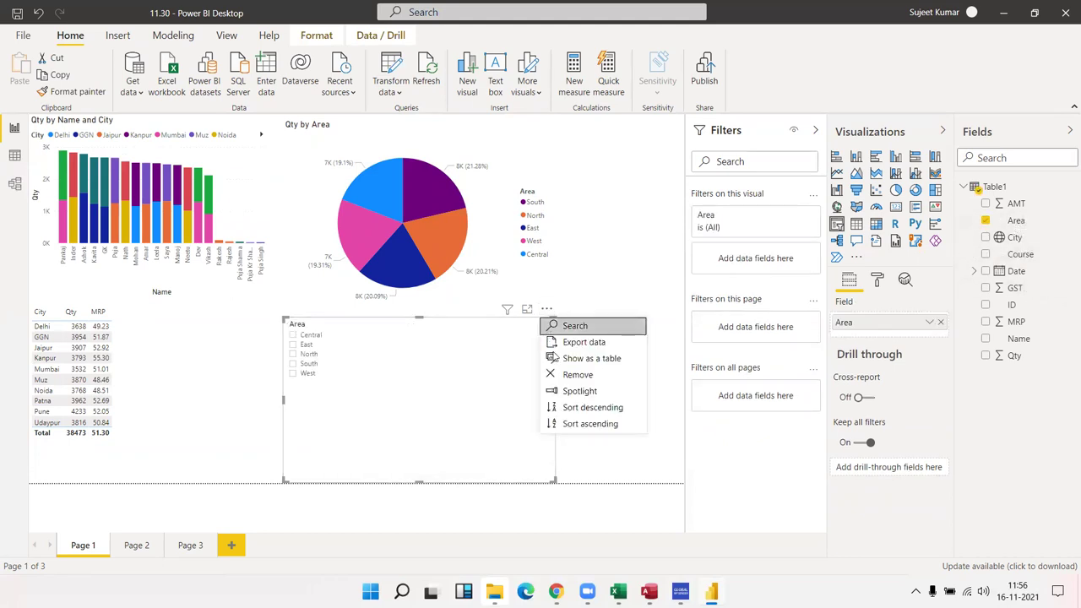
left_click(499, 364)
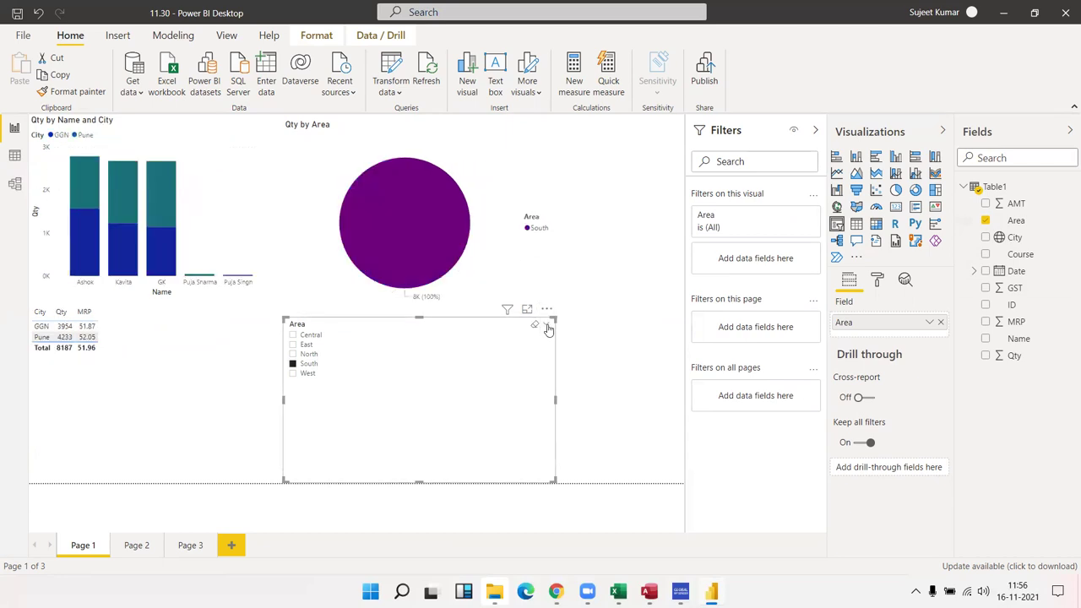
Make the Area slicer a Dropdown, shrink it, and place it below the pie legend.
left_click(546, 325)
left_click(512, 309)
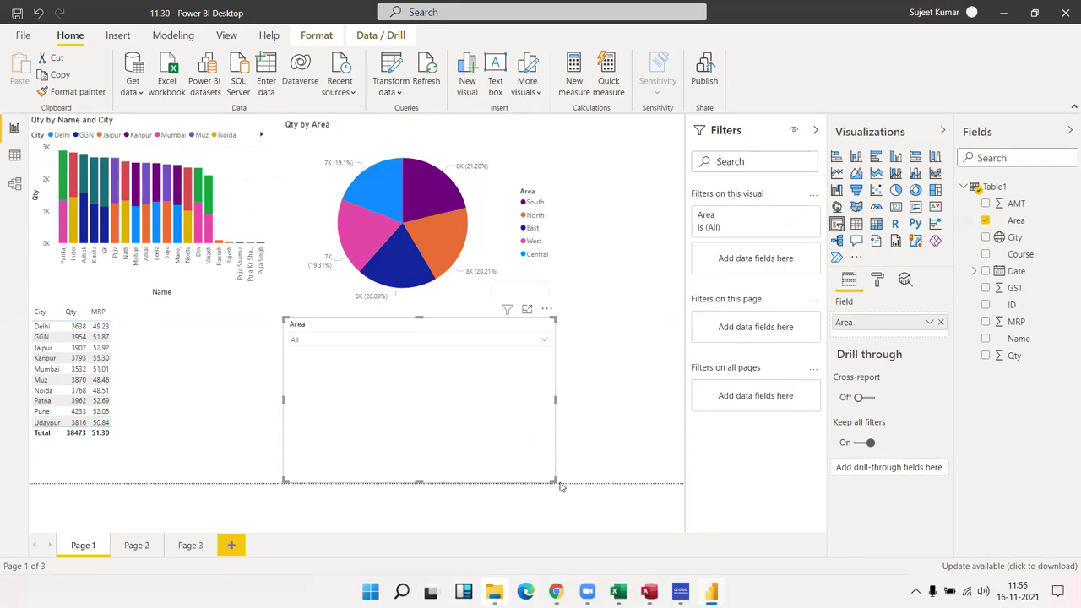
mouse_move(555, 482)
left_mouse_down()
mouse_move(517, 373)
mouse_move(443, 362)
left_mouse_up()
mouse_move(392, 320)
left_mouse_down()
mouse_move(536, 347)
mouse_move(622, 314)
left_mouse_up()
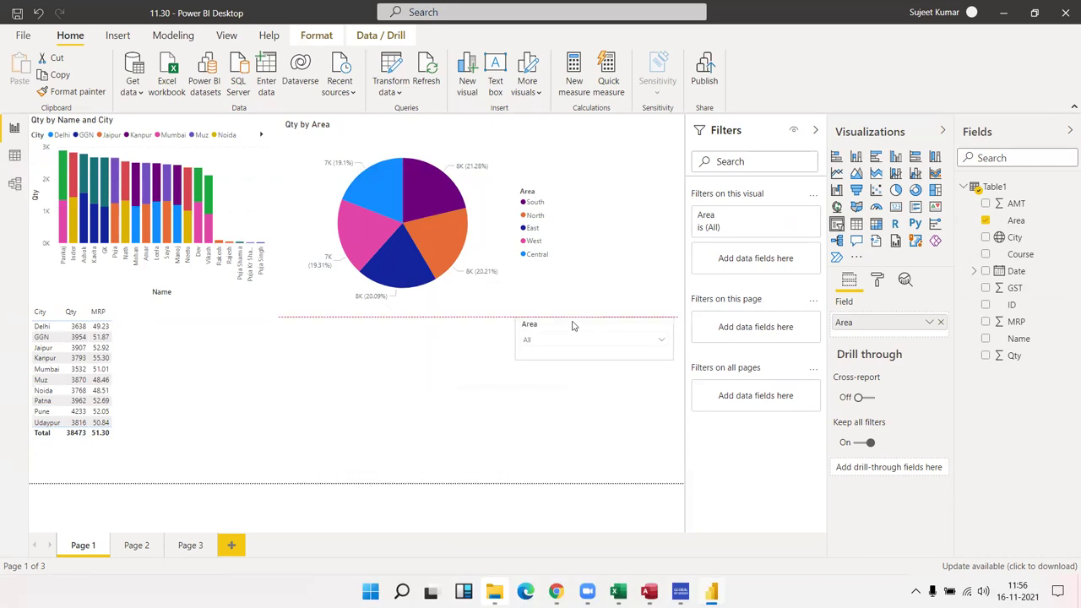
Preview the report filtered to East, North, South and West from the Area dropdown.
left_click(539, 379)
left_click(660, 336)
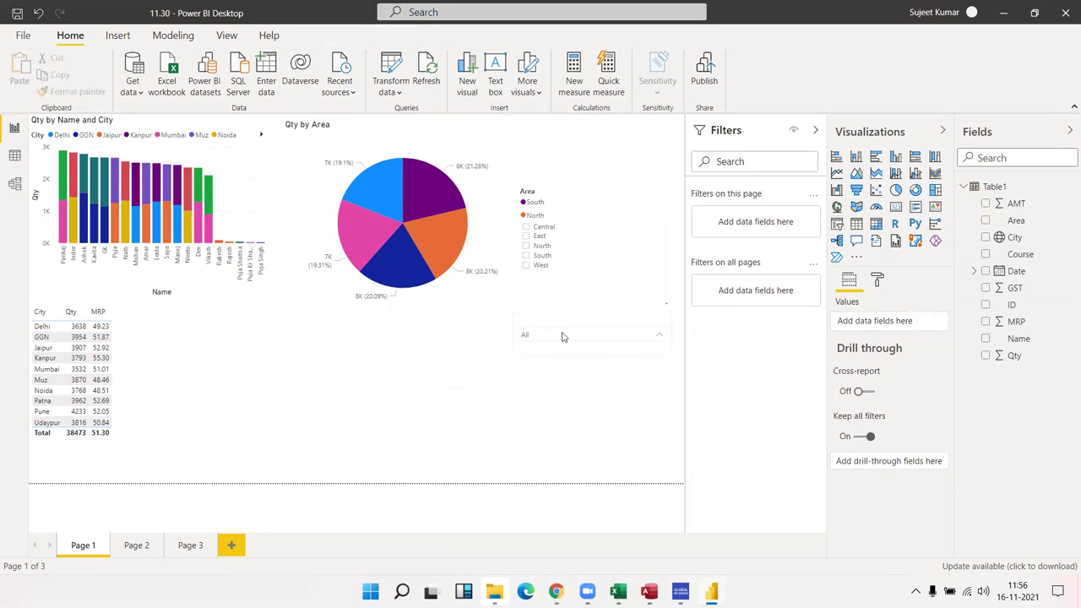
left_click(527, 237)
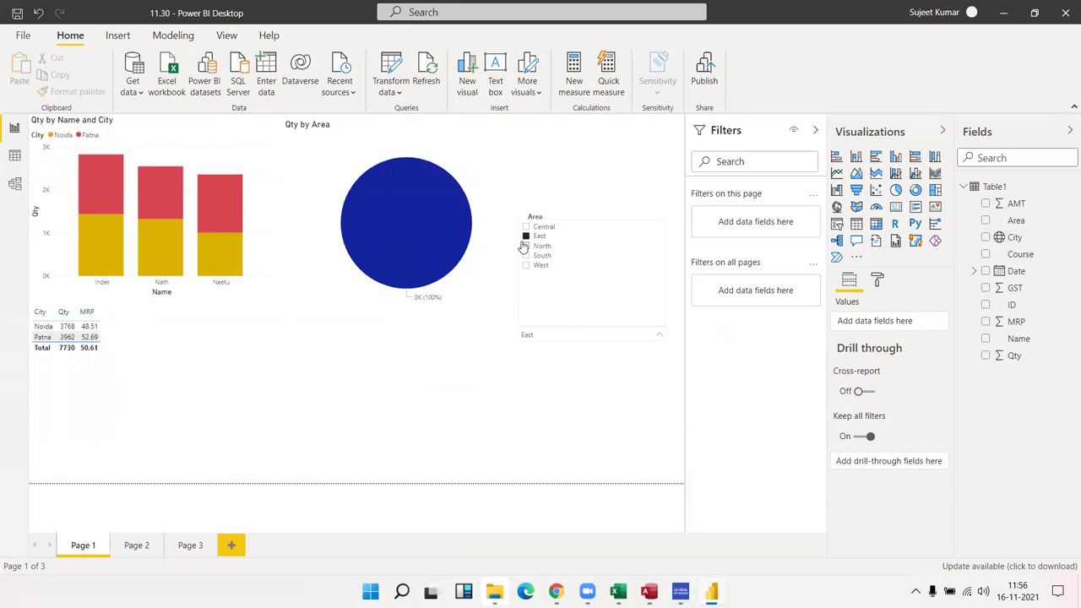
left_click(525, 246)
left_click(526, 256)
left_click(525, 255)
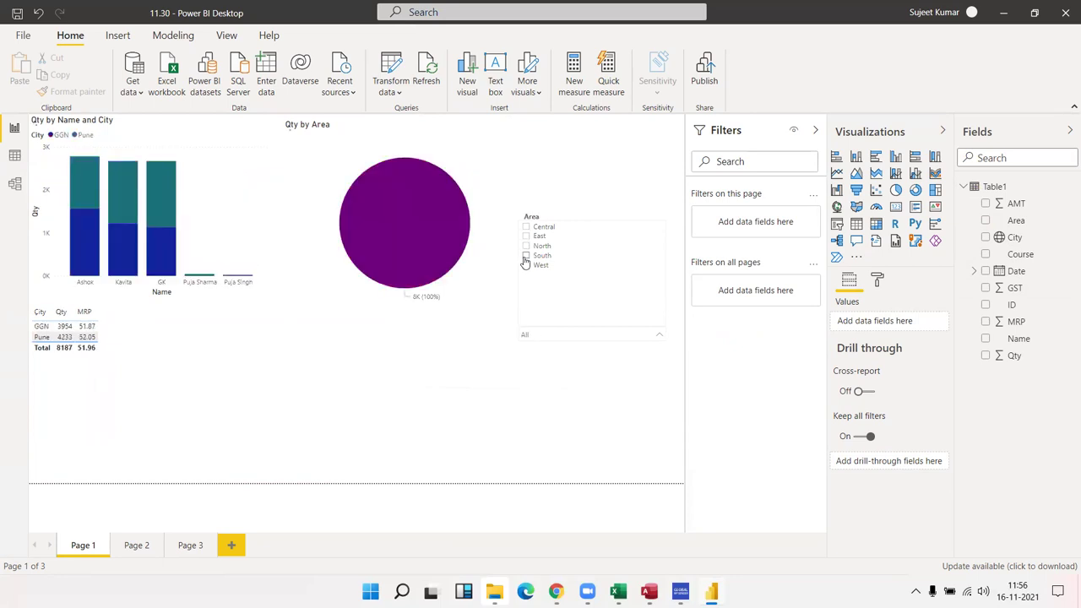
left_click(525, 264)
left_click(503, 451)
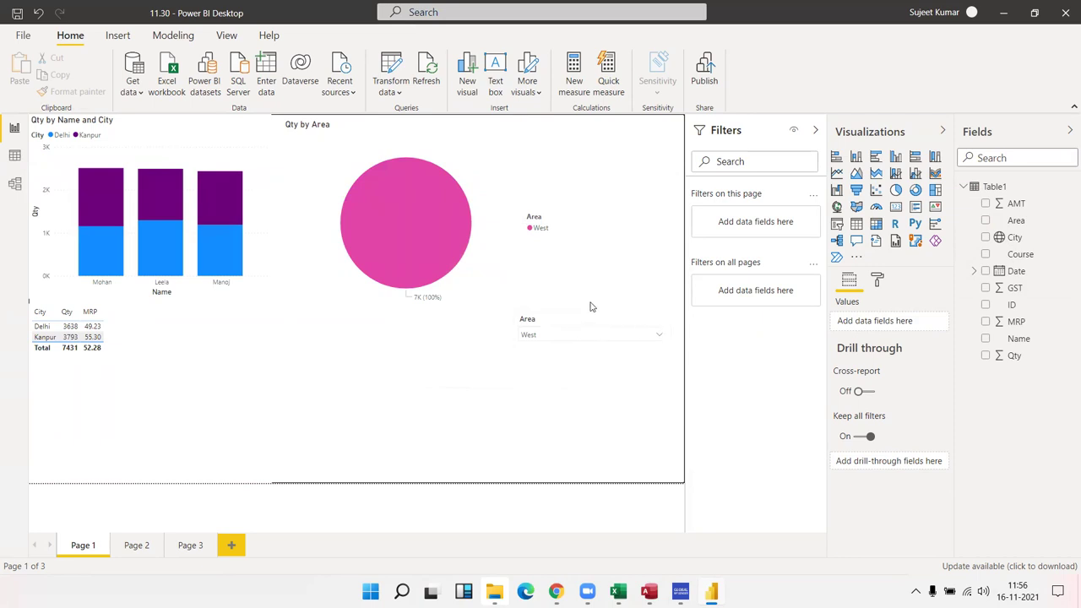
Set the Area dropdown to Central, leaving Mumbai and Udaypur at 7,348 Qty.
left_click(568, 339)
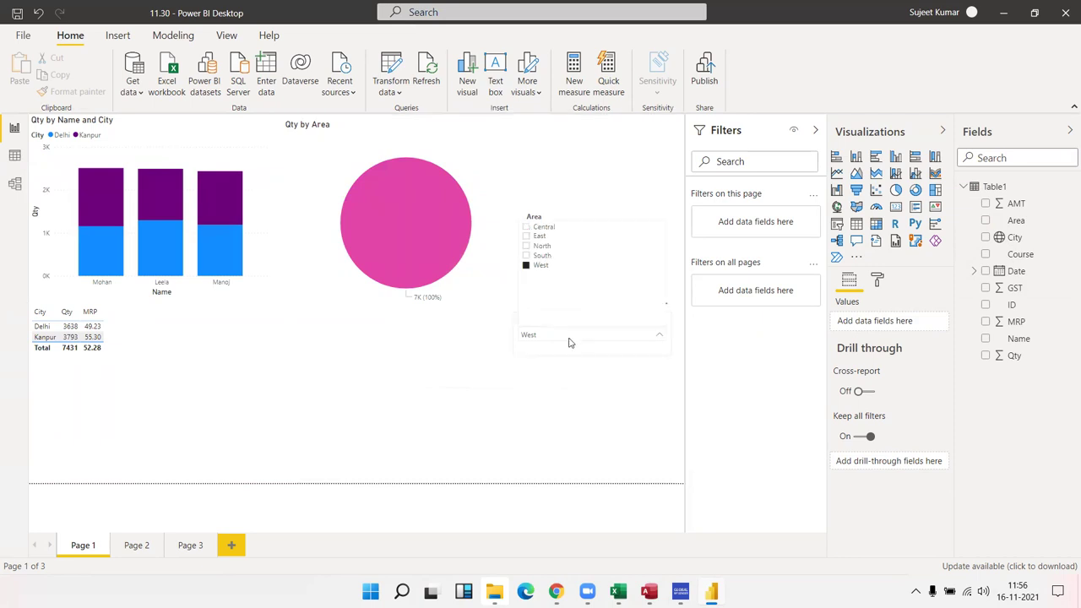
left_click(535, 230)
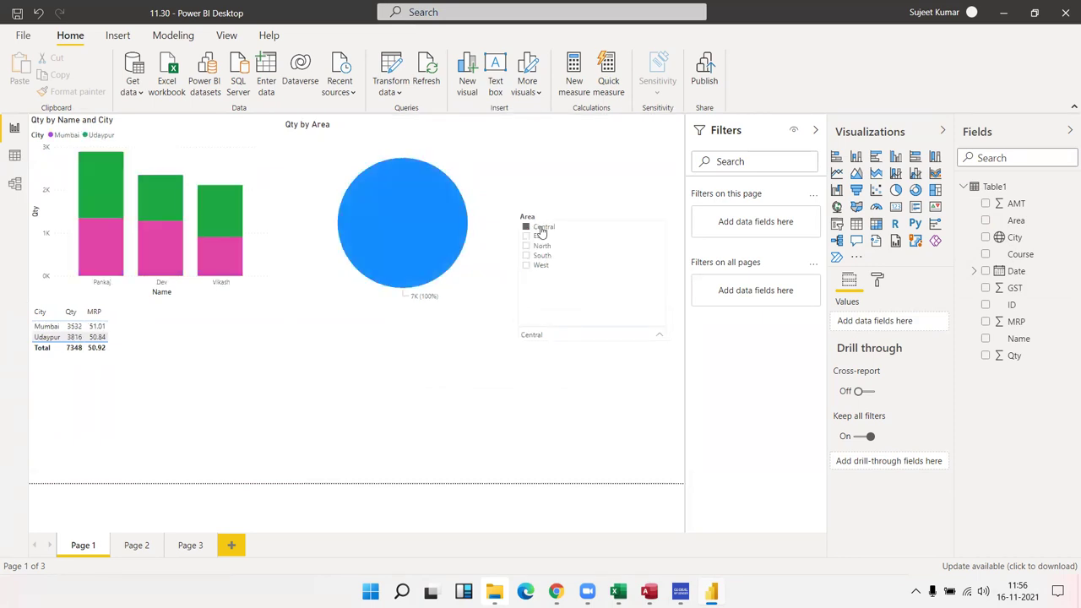
left_click(507, 391)
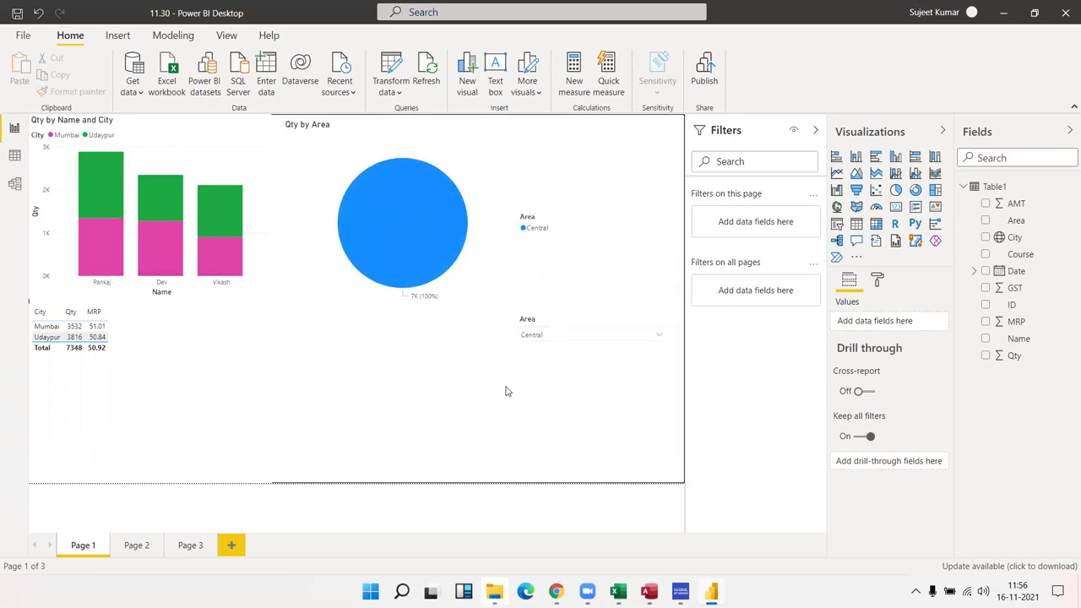